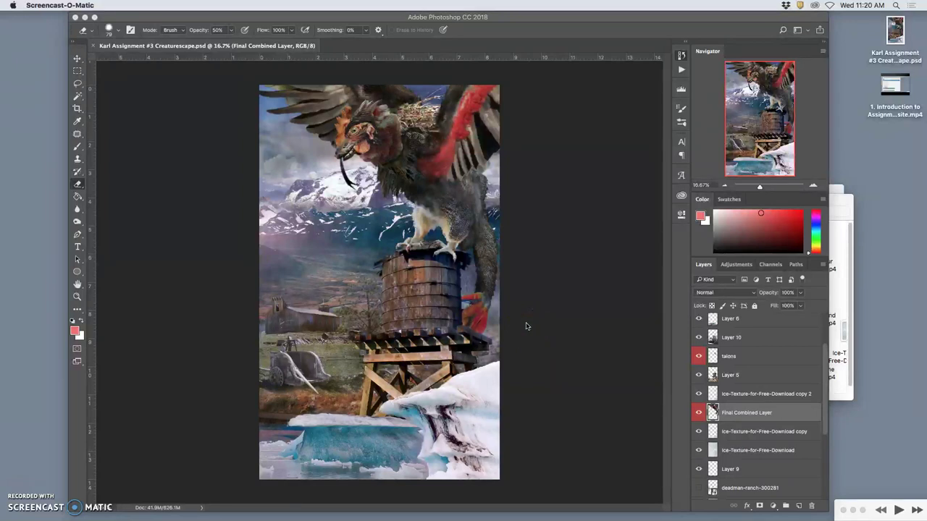
Step: Drag a vertical guide through the canvas centre and a horizontal guide across the composite
click(96, 202)
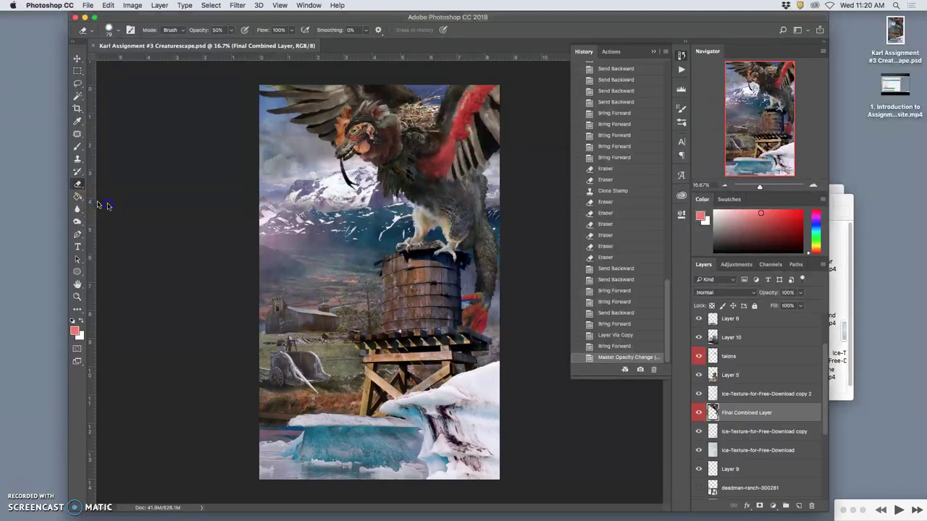
click(77, 59)
drag(89, 97, 380, 169)
drag(399, 58, 392, 282)
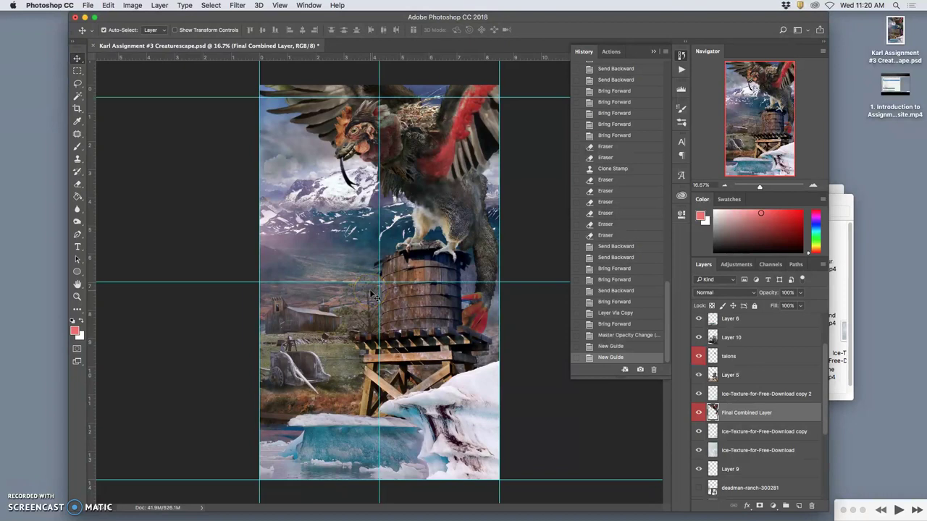
Step: Hide the guides, zoom in to inspect the talons on the water tower, then zoom back out
key(super+semicolon)
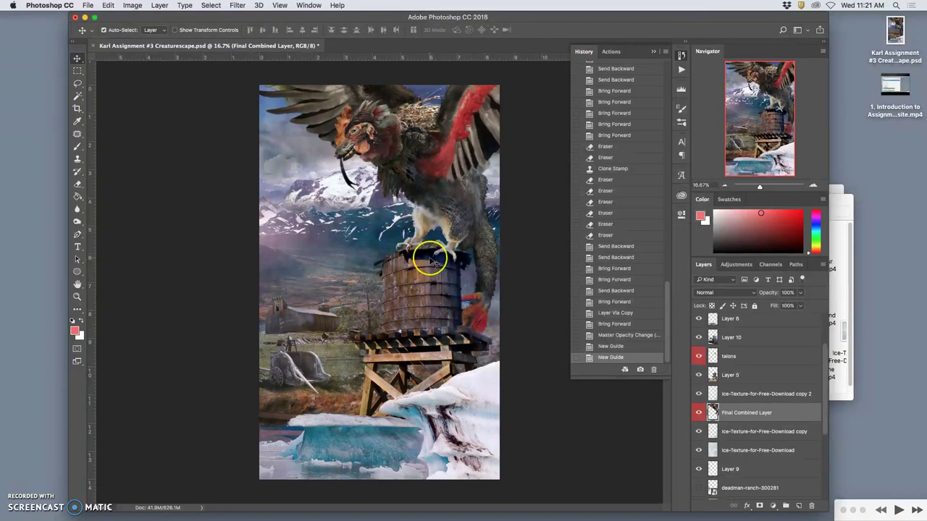
scroll(432, 258, up, 3)
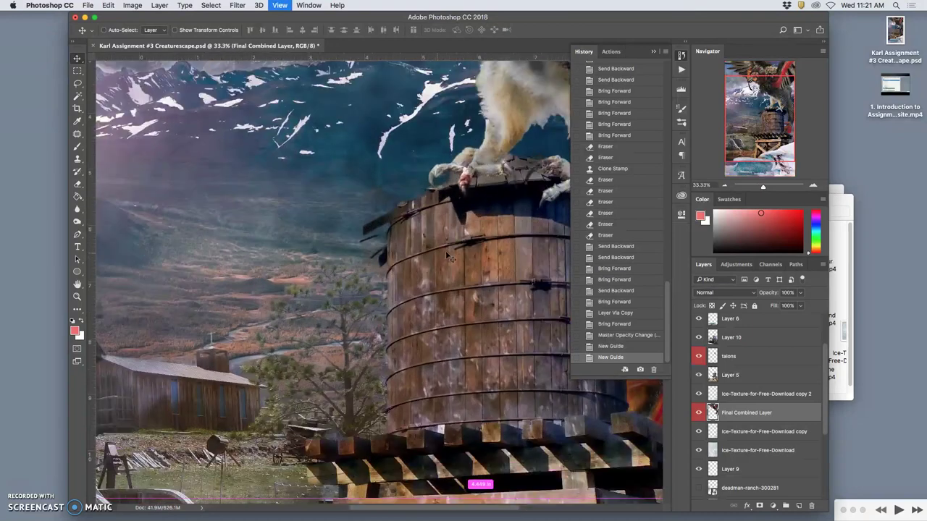
scroll(454, 258, right, 3)
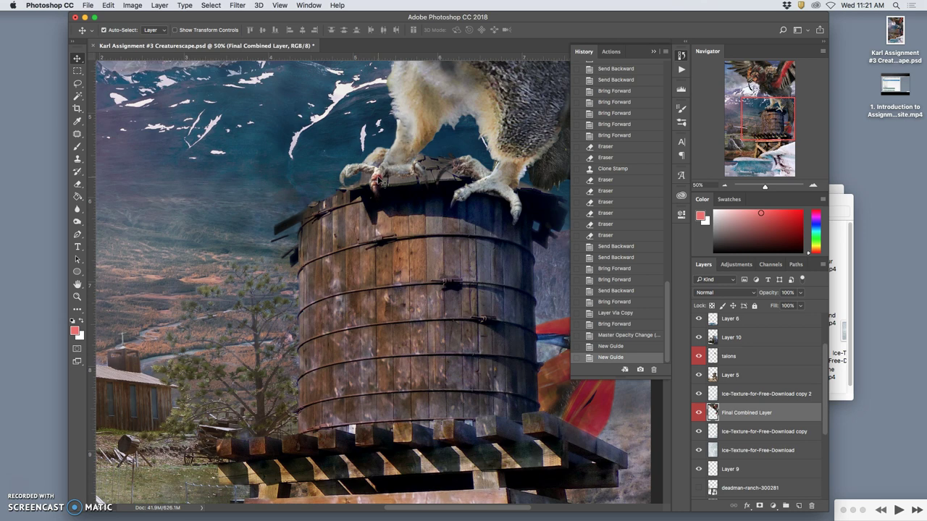
key(super+minus)
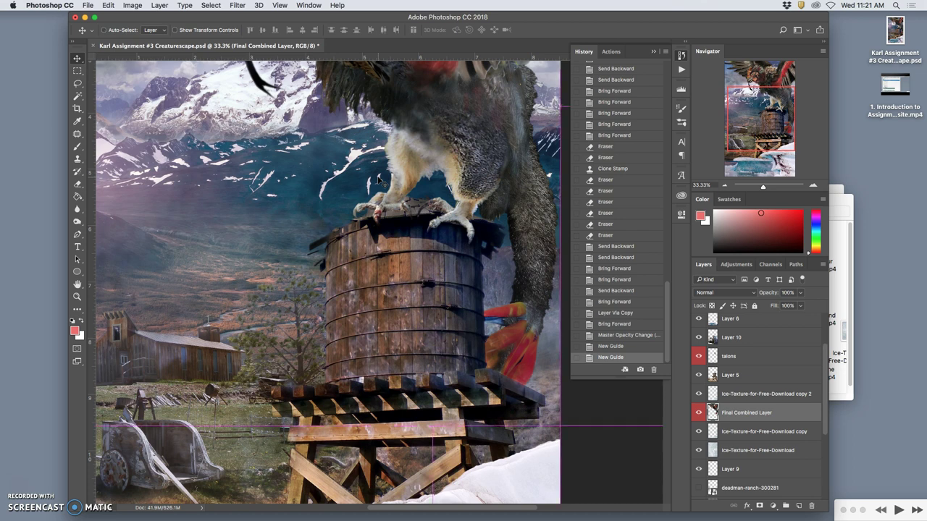
key(super+minus)
key(super+minus)
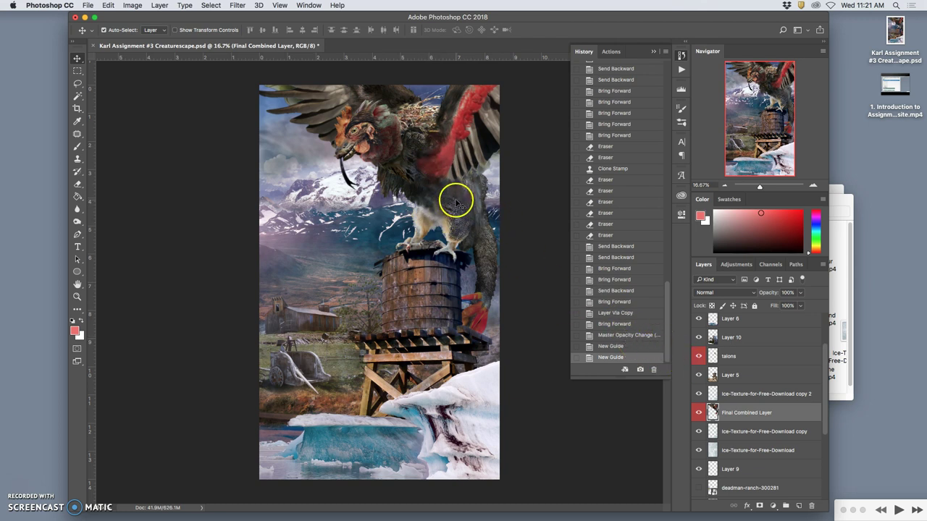
Step: Apply Image > Adjustments > Levels to the Final Combined Layer with midtone input 1.10
click(133, 6)
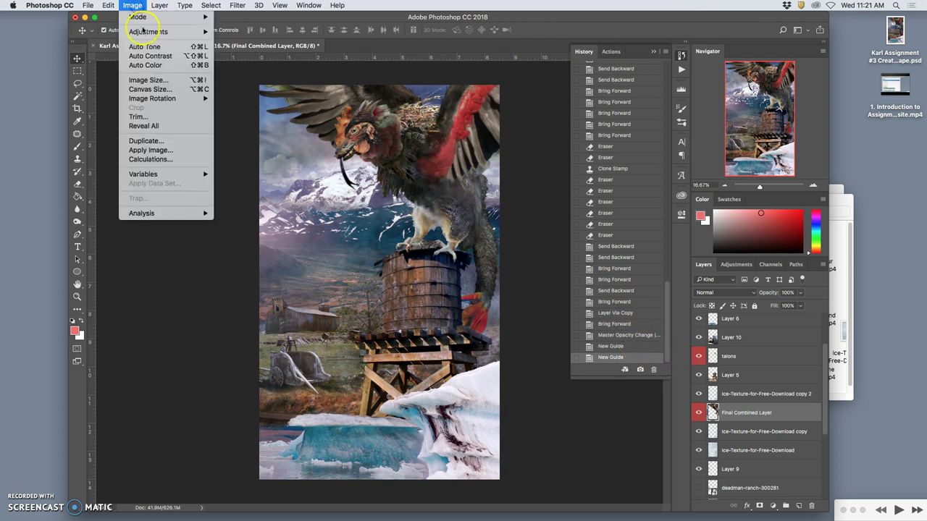
mouse_move(157, 34)
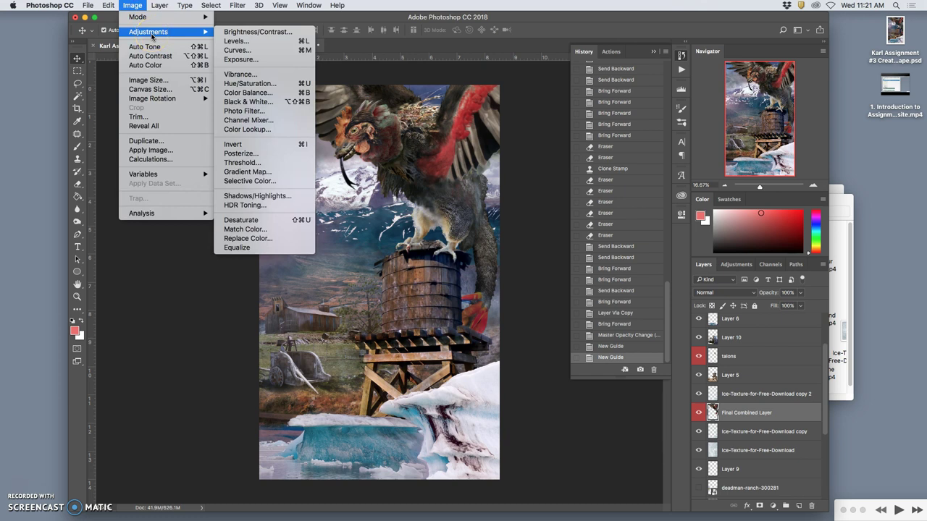
click(150, 34)
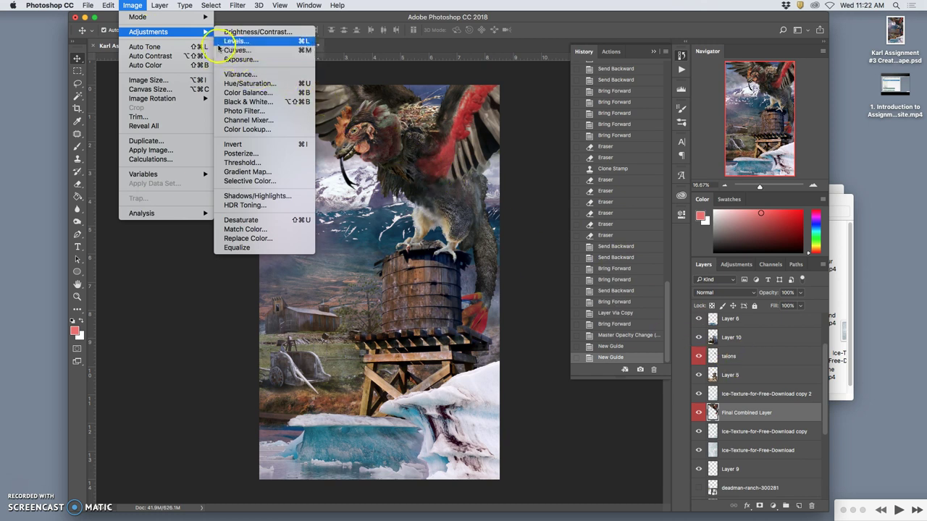
mouse_move(197, 32)
click(239, 44)
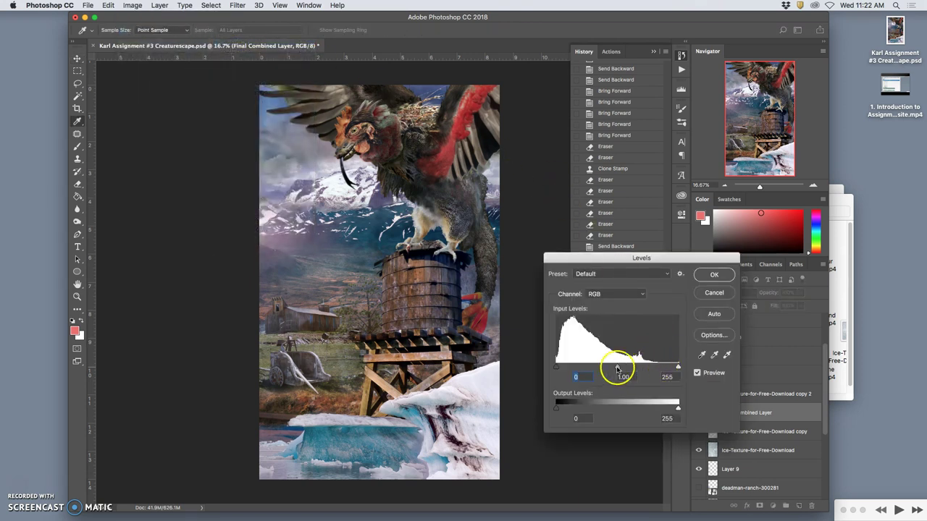
mouse_move(619, 370)
mouse_down()
mouse_move(651, 368)
mouse_move(588, 367)
mouse_move(608, 367)
mouse_up()
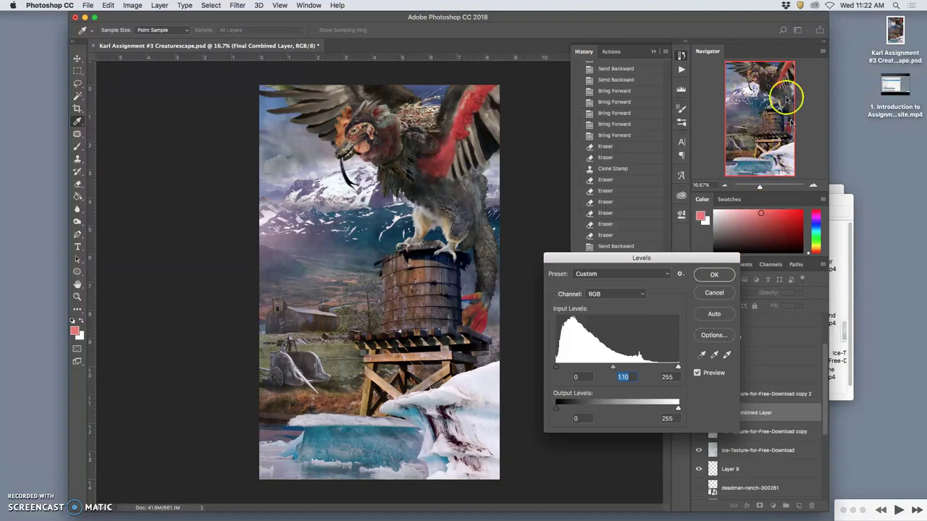
click(711, 275)
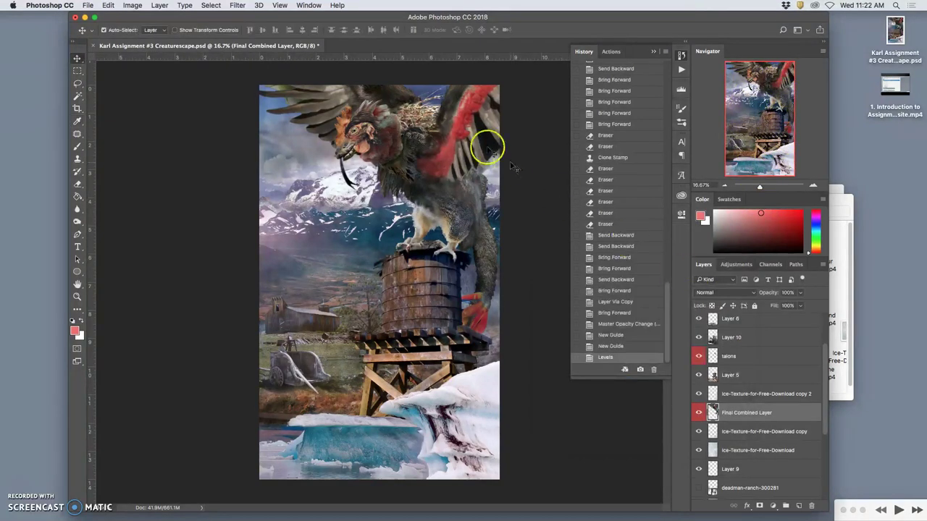
Step: Set Color Balance midtones to -8, 0, +11 and highlights to -11, 0, +18
click(132, 5)
mouse_move(160, 34)
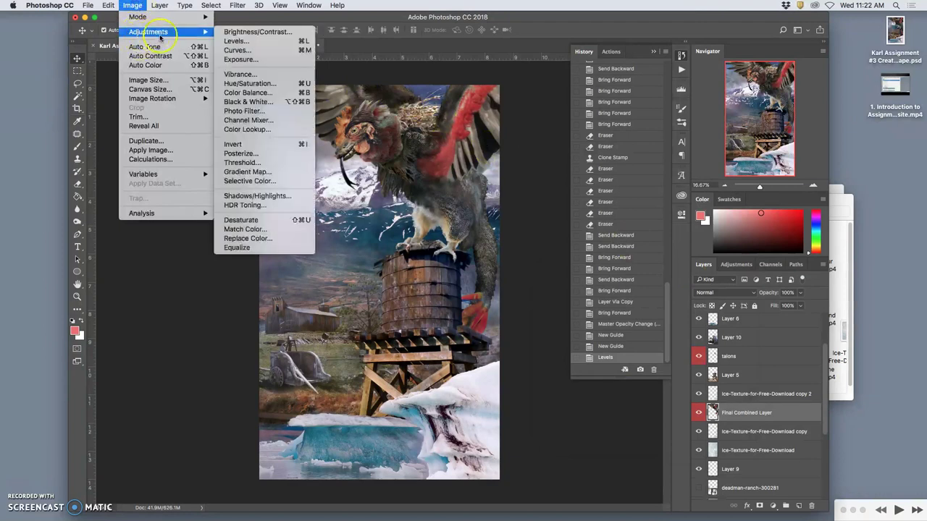
click(248, 93)
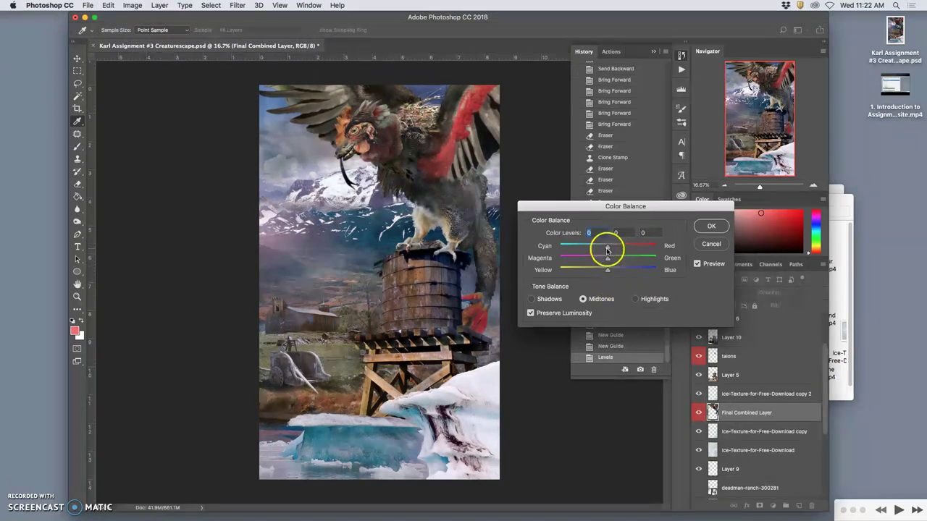
drag(604, 245, 607, 247)
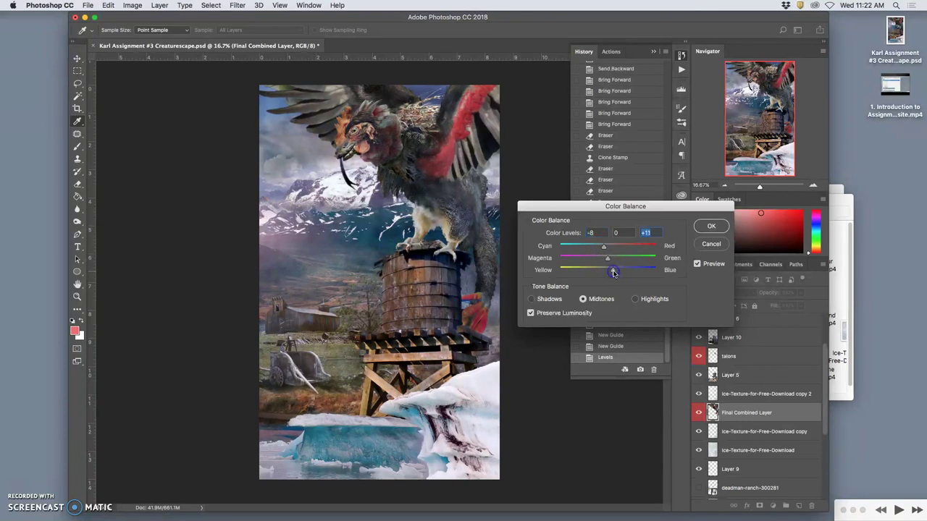
click(651, 277)
click(636, 300)
drag(607, 271, 615, 273)
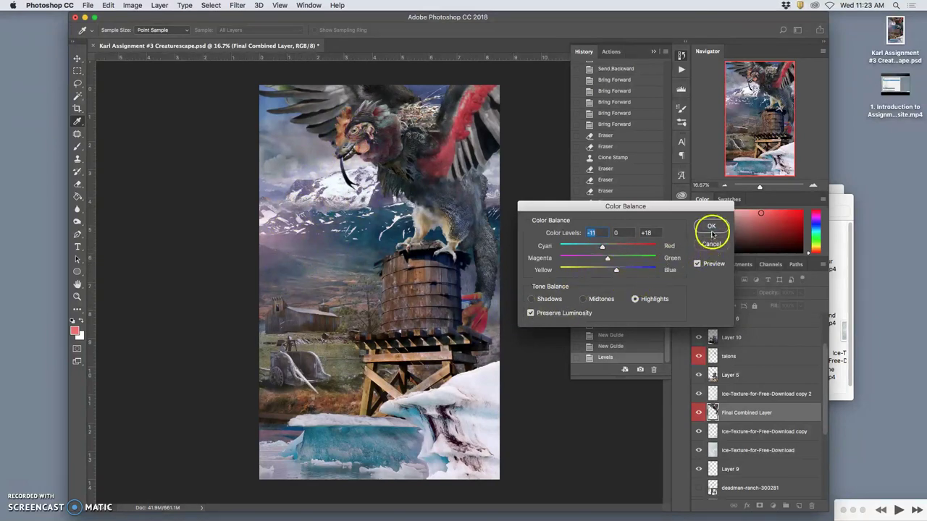
Step: Apply the Color Balance, toggle the talons layer to compare, and select it for editing
click(711, 227)
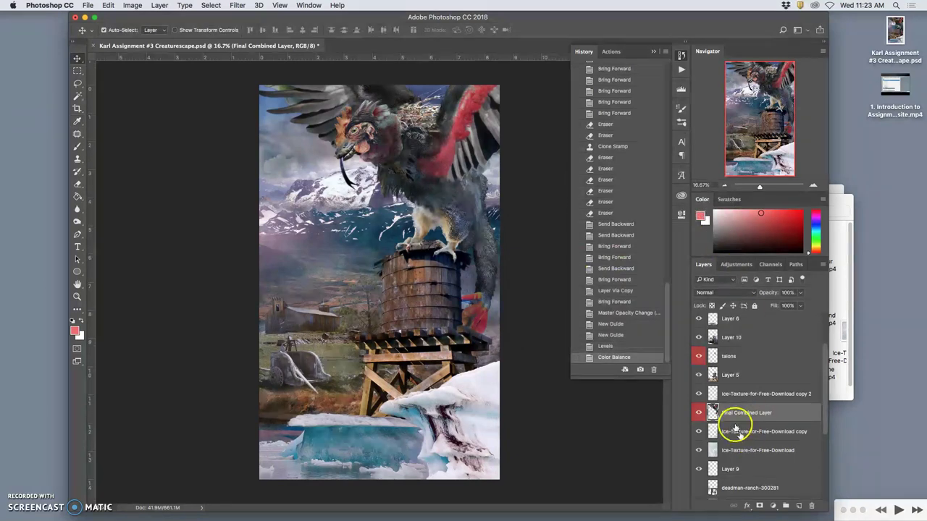
click(699, 357)
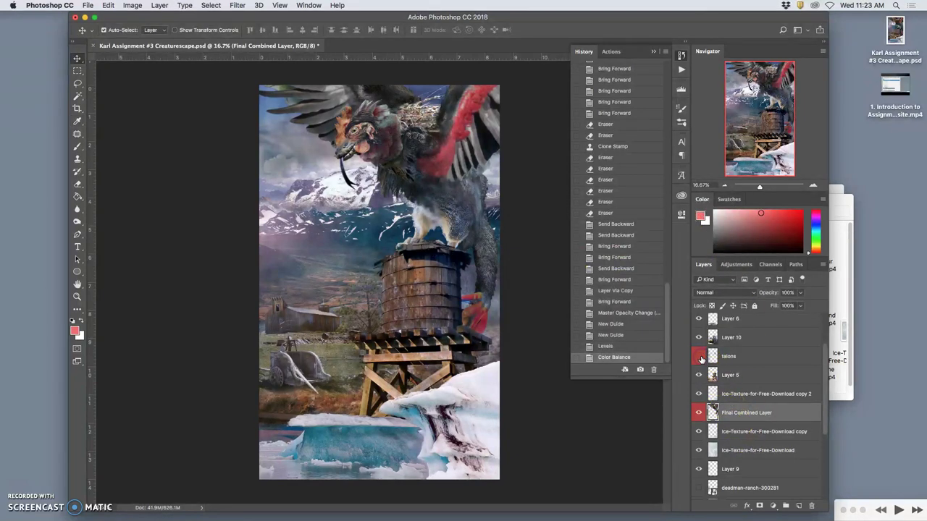
click(700, 356)
click(699, 357)
click(700, 357)
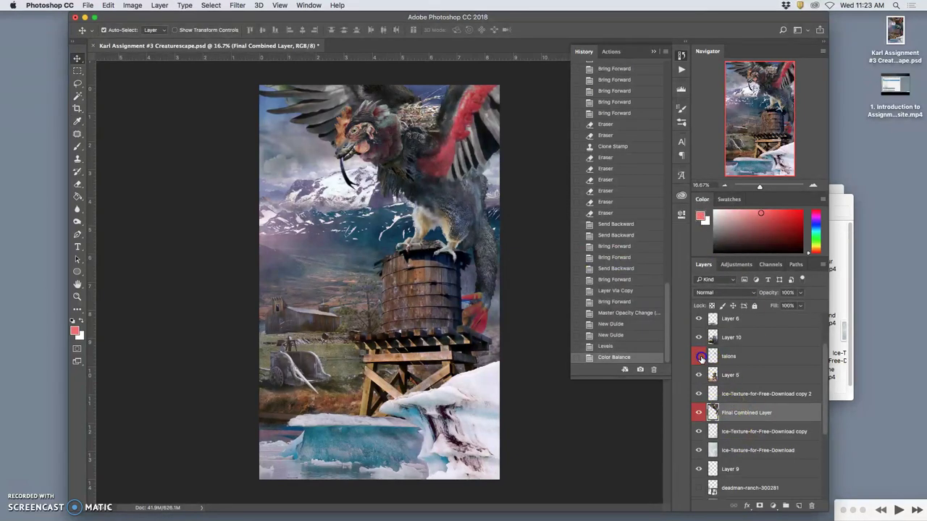
click(699, 357)
click(699, 357)
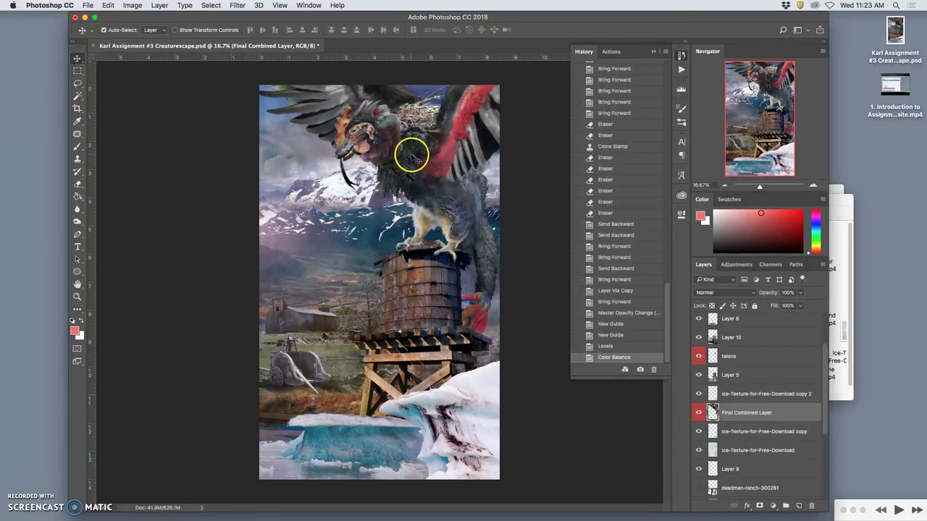
click(727, 356)
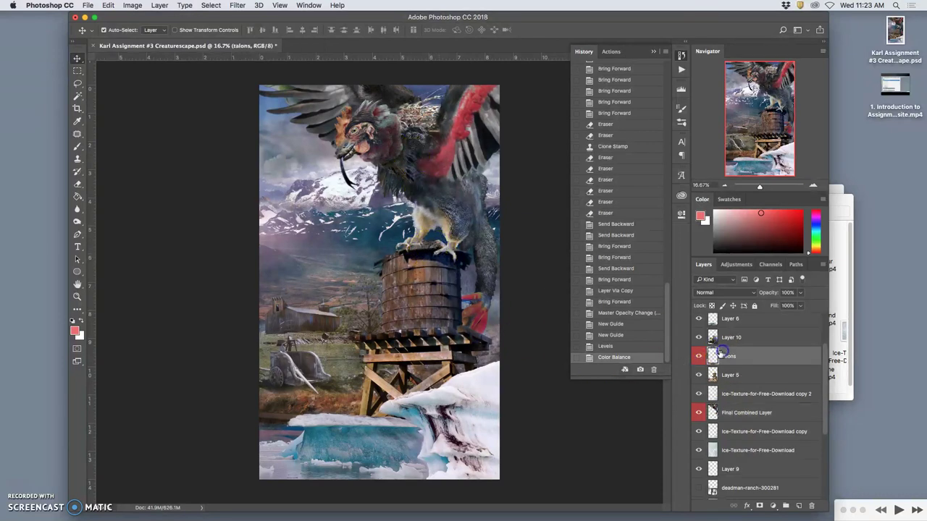
Step: Zoom in and erase the feather edges on the bird's chest with the Eraser at 100% opacity
key(super+plus)
key(super+plus)
scroll(490, 257, right, 3)
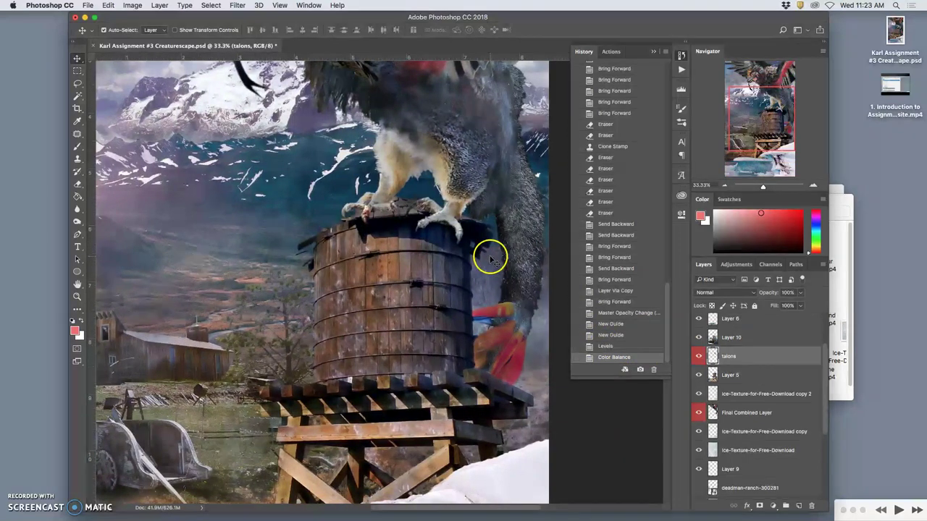
scroll(490, 257, up, 5)
scroll(478, 262, down, 1)
scroll(477, 262, right, 1)
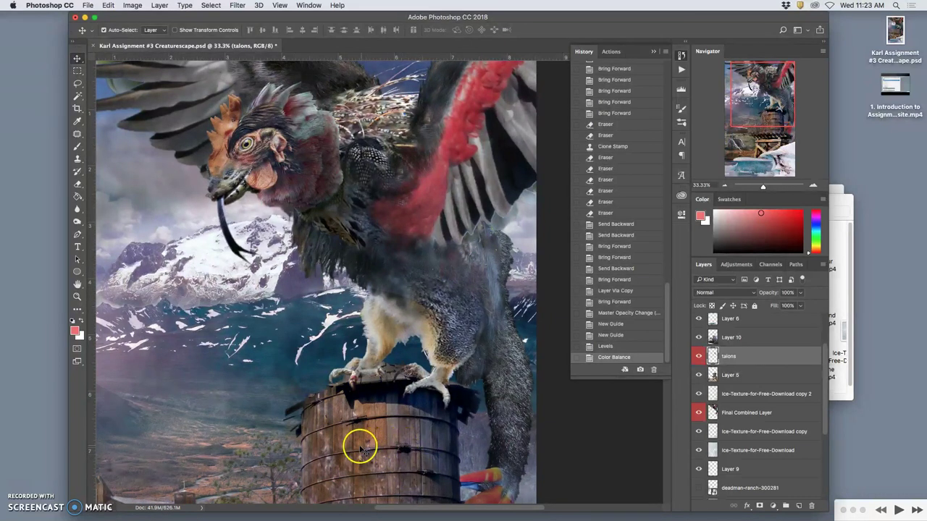
click(77, 184)
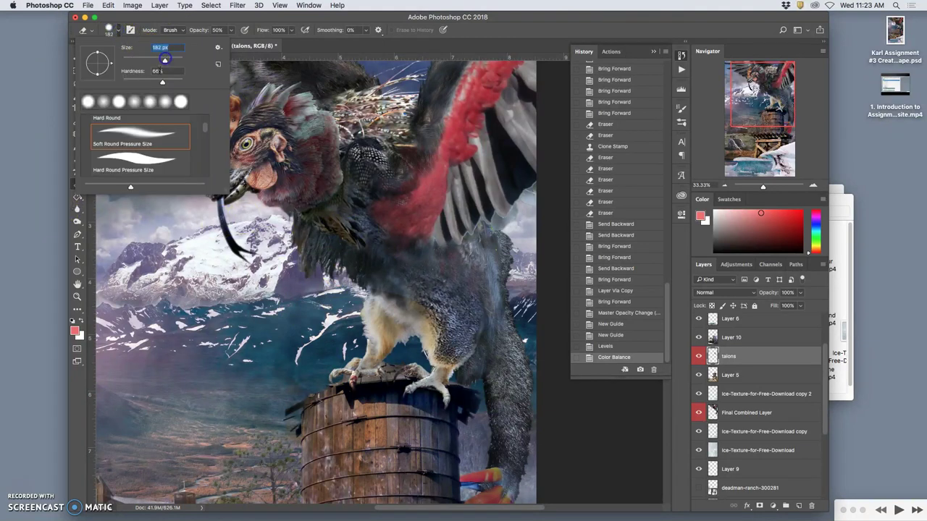
click(230, 31)
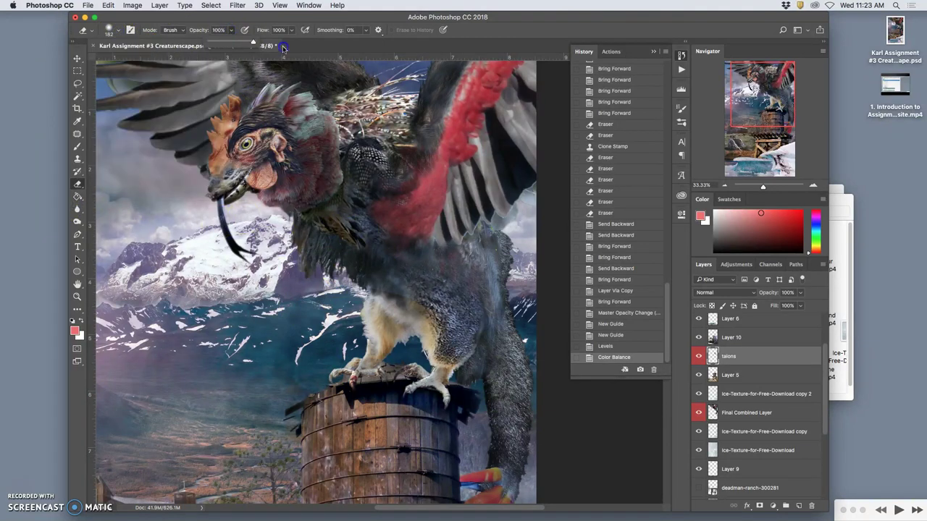
click(417, 293)
click(394, 293)
click(375, 282)
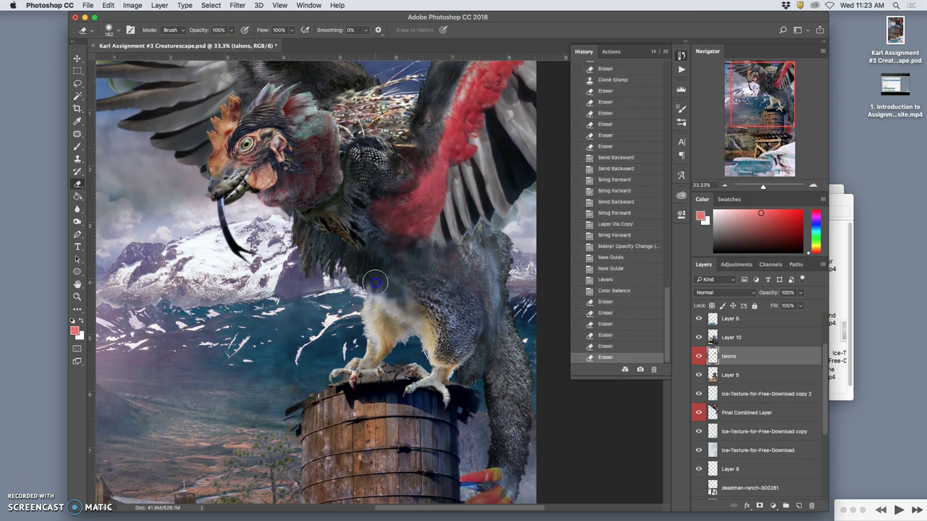
Step: Erase the fur along the bird's lower body and near its leg, then zoom out
click(428, 289)
click(421, 297)
click(431, 308)
click(438, 317)
click(443, 325)
click(449, 350)
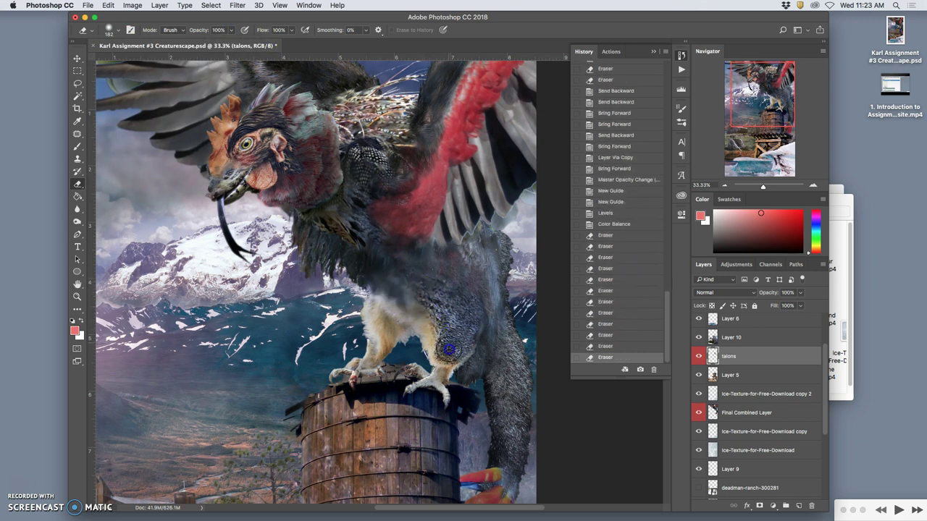
click(448, 350)
click(452, 353)
click(450, 352)
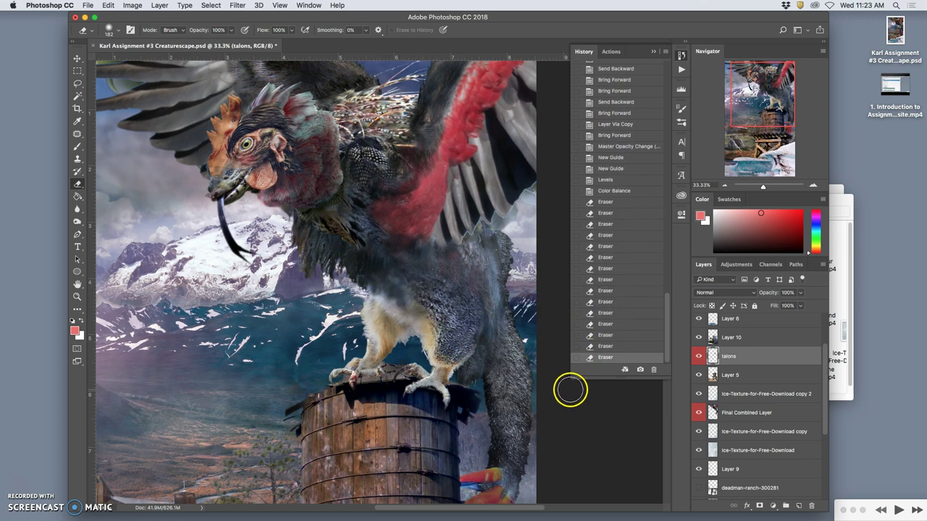
key(super+minus)
key(super+minus)
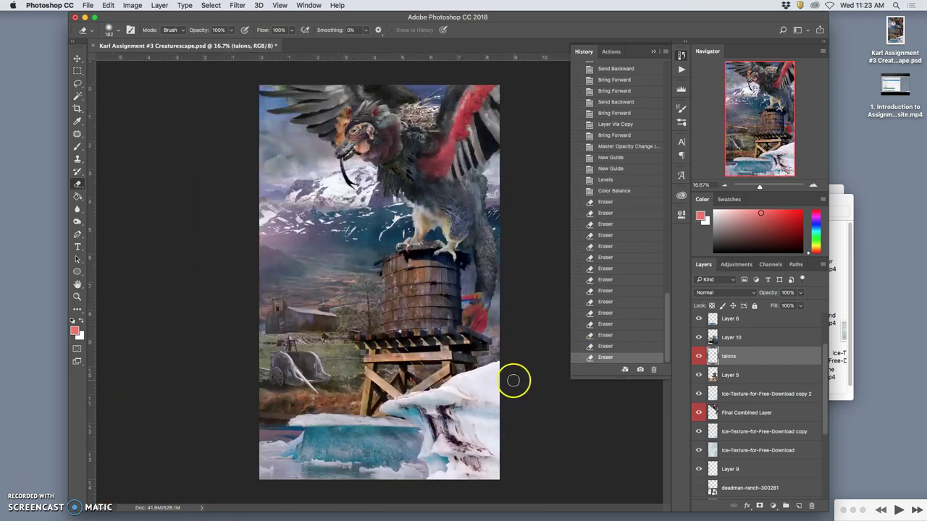
Step: Check the texture overlay layer by toggling its visibility, then select it for editing
key(super+minus)
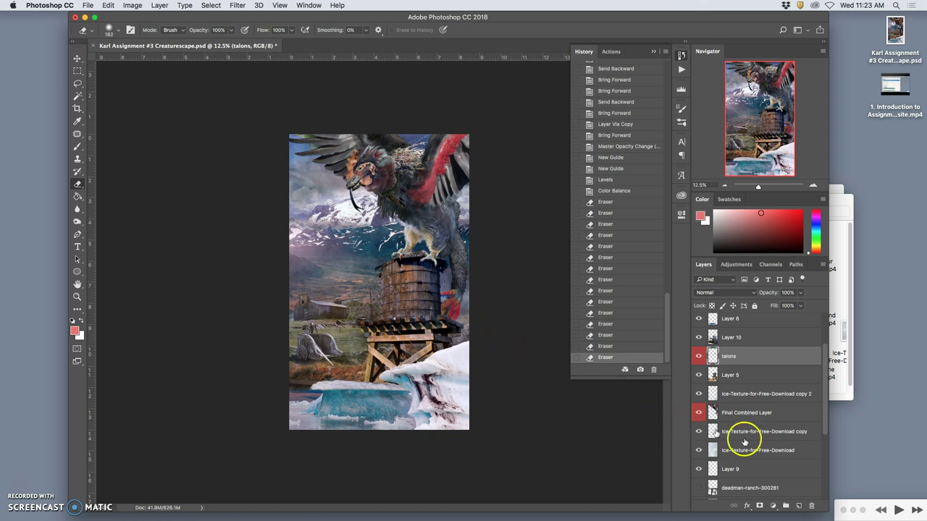
scroll(752, 437, up, 1)
scroll(751, 436, up, 3)
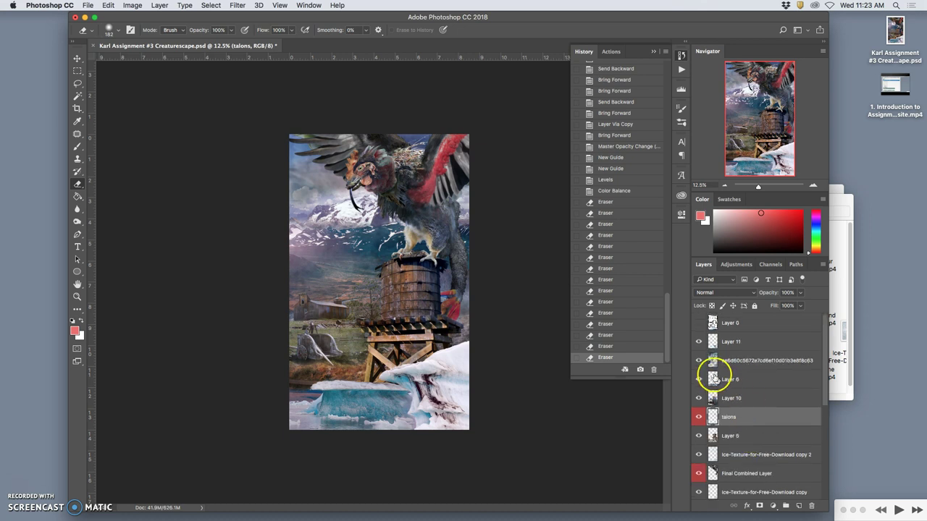
click(696, 361)
click(697, 361)
click(731, 366)
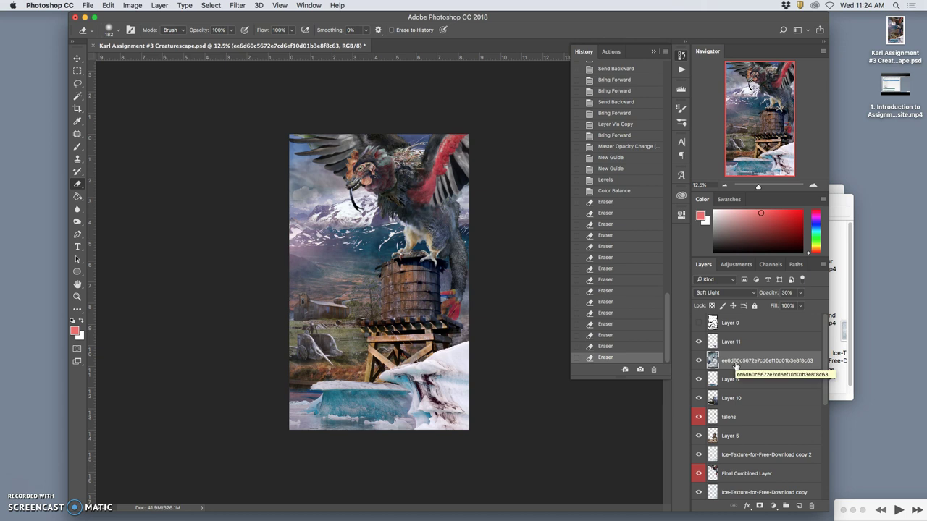
Step: Duplicate the texture overlay and flip the copy horizontally
key(super+j)
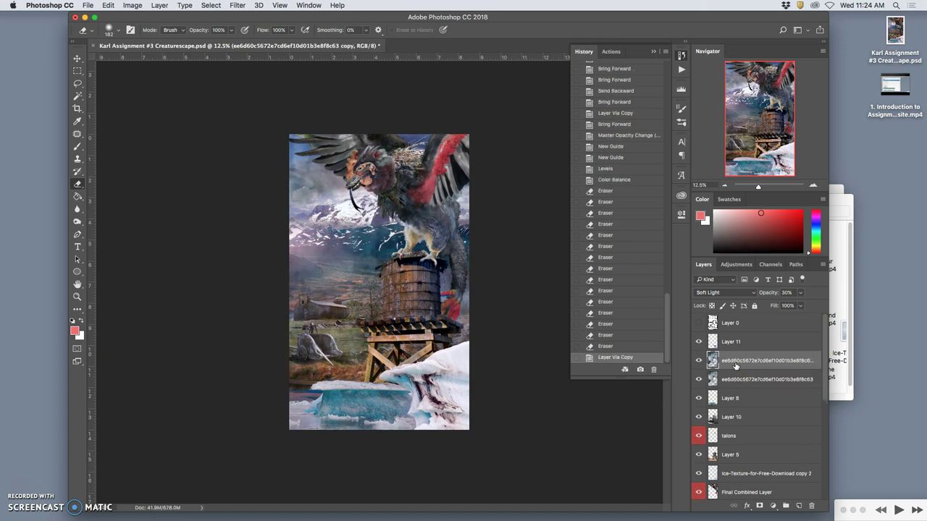
key(super+t)
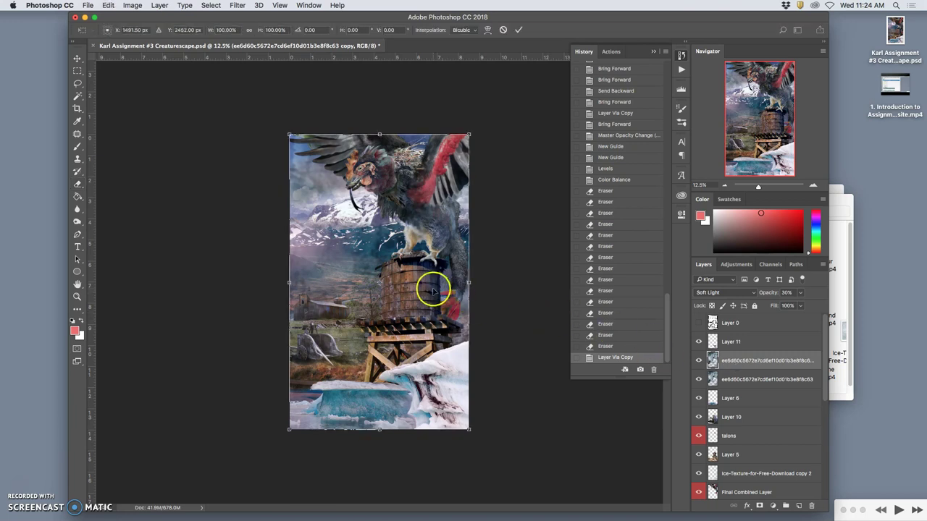
right_click(431, 288)
click(481, 410)
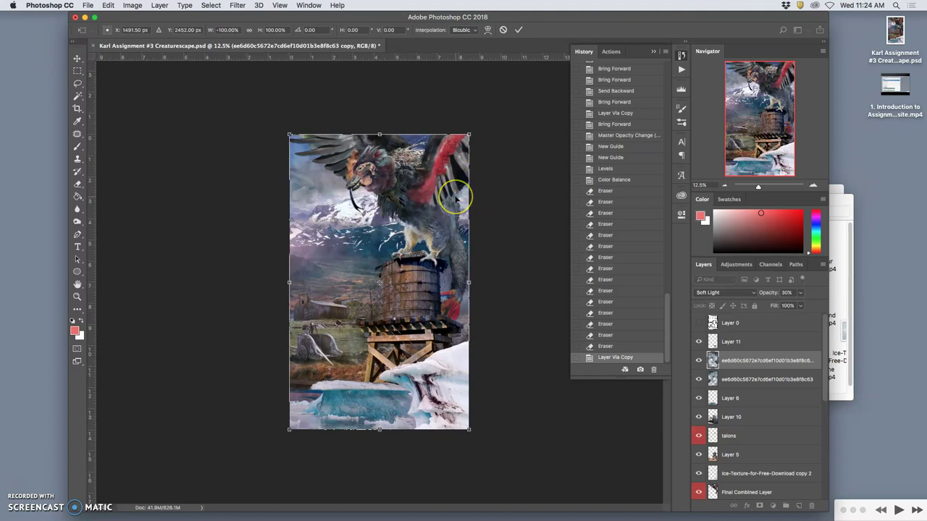
key(Return)
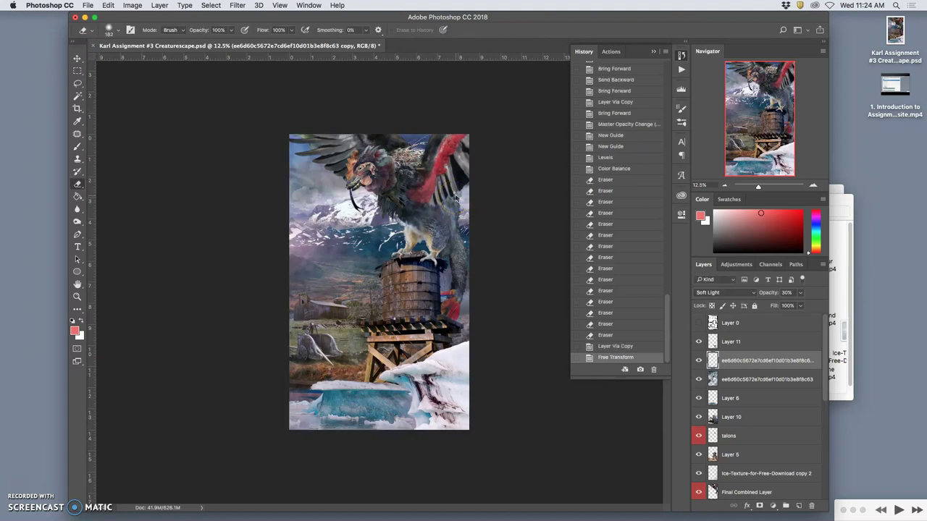
Step: Duplicate the flipped overlay and set the new copy to Normal blending at 14% opacity
key(ctrl+j)
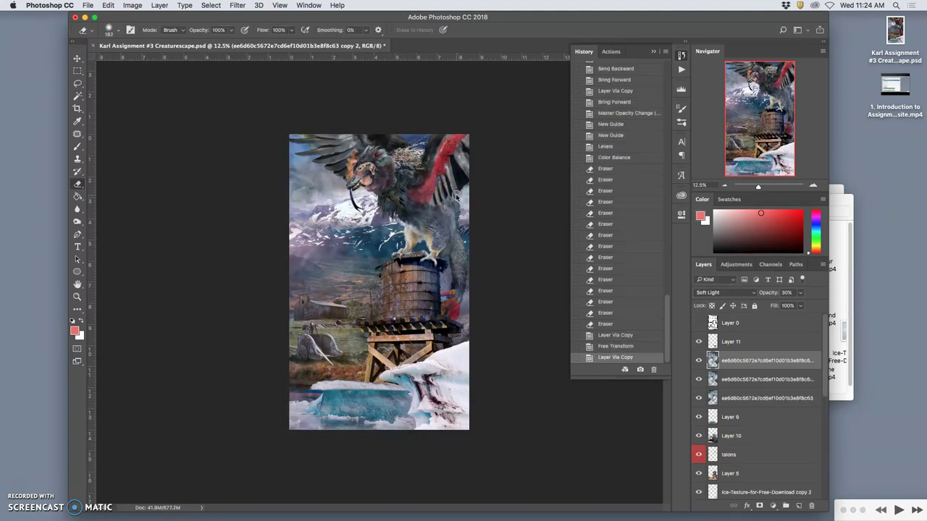
click(709, 292)
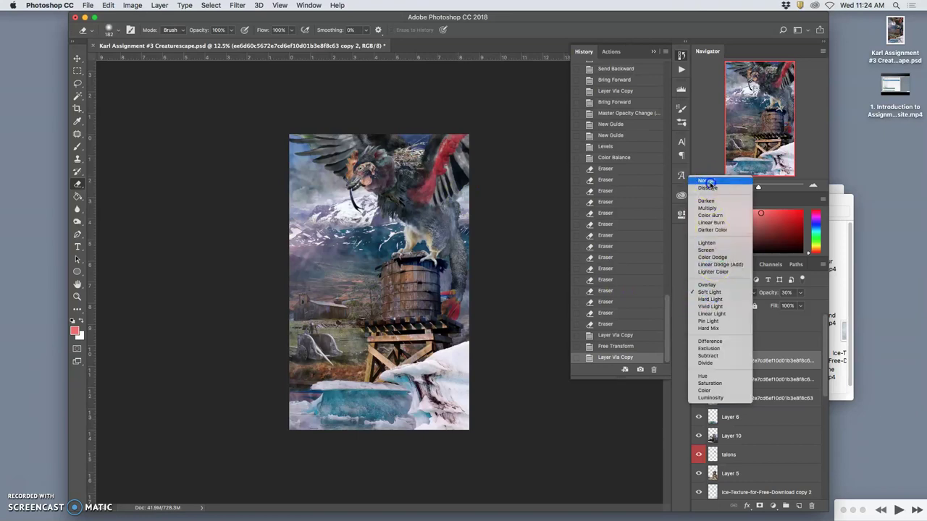
click(705, 180)
click(802, 293)
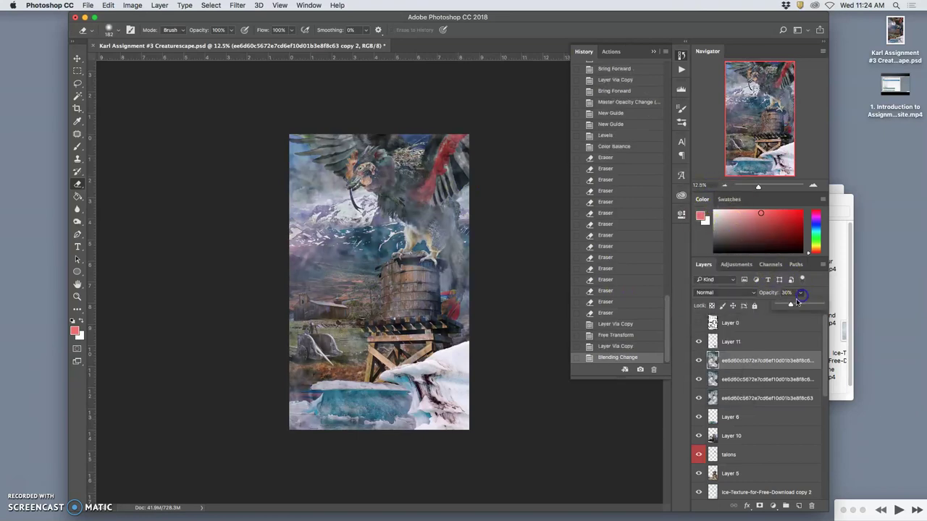
drag(790, 306, 784, 306)
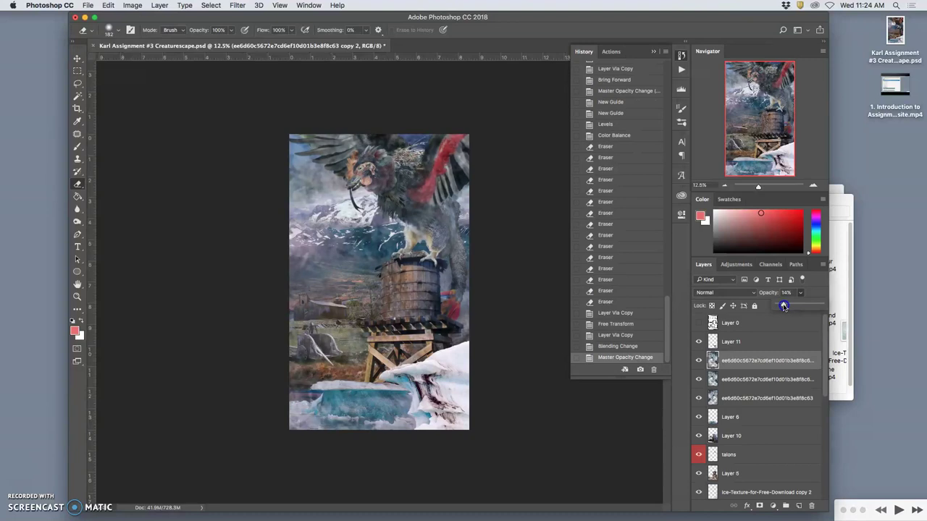
click(517, 268)
Step: Apply a Gaussian Blur with a radius of about 8.2 px to the top overlay copy
click(237, 5)
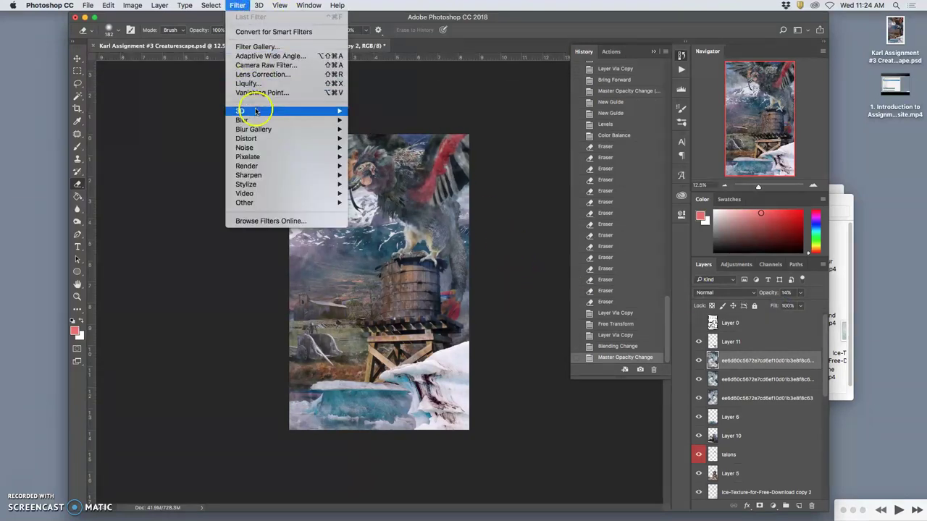
mouse_move(250, 120)
click(377, 157)
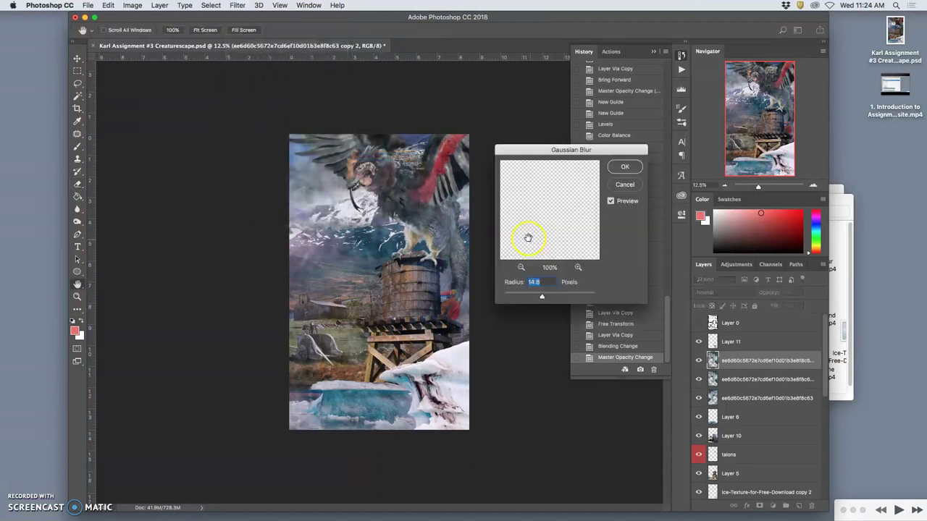
drag(543, 296, 540, 297)
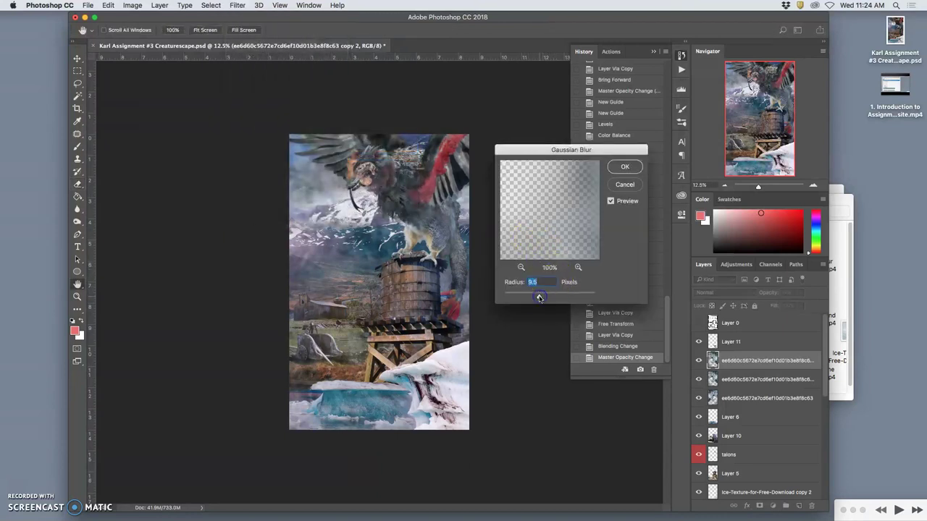
click(621, 167)
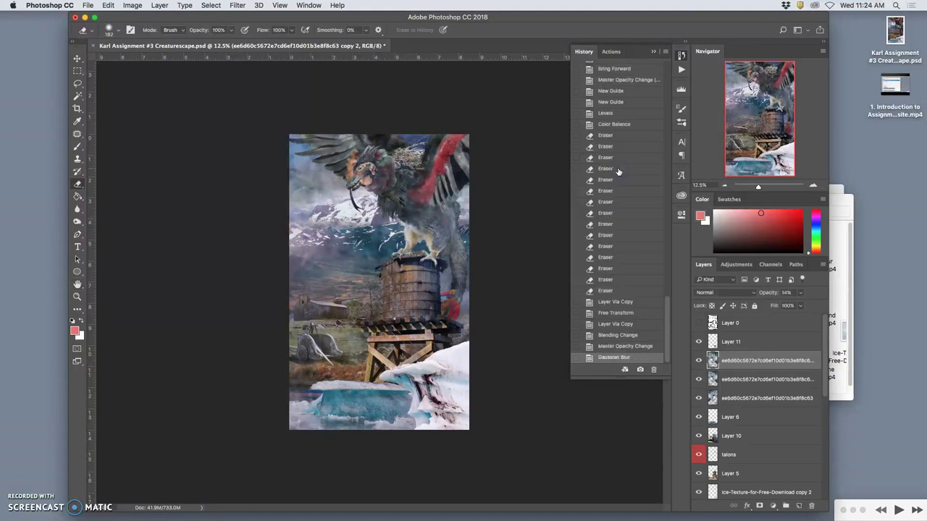
Step: Lasso an area of the blurred overlay, copy it to Layer 14, and set opacity to 100%
click(78, 84)
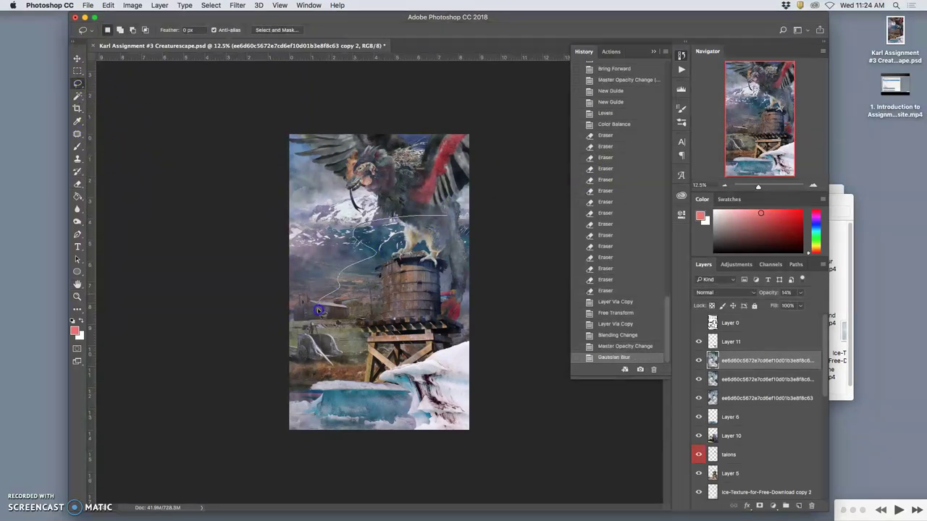
drag(449, 246, 447, 232)
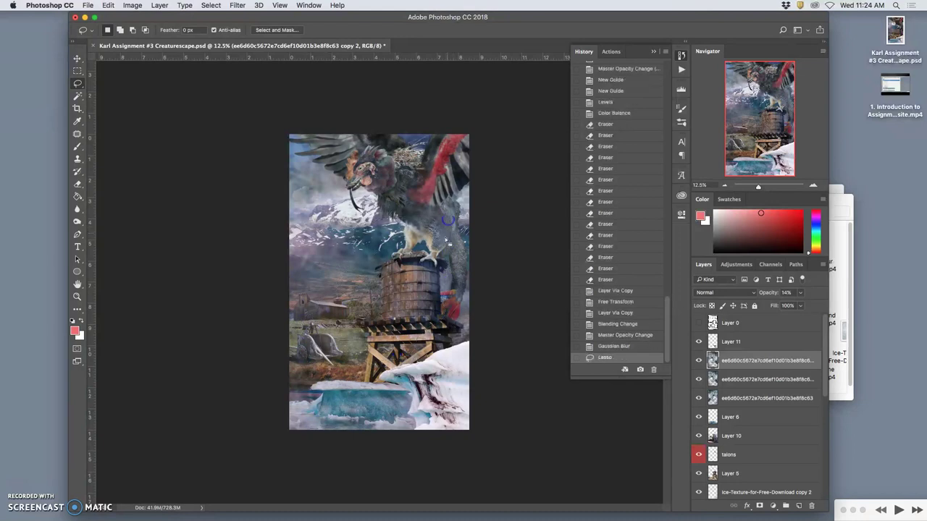
key(super+j)
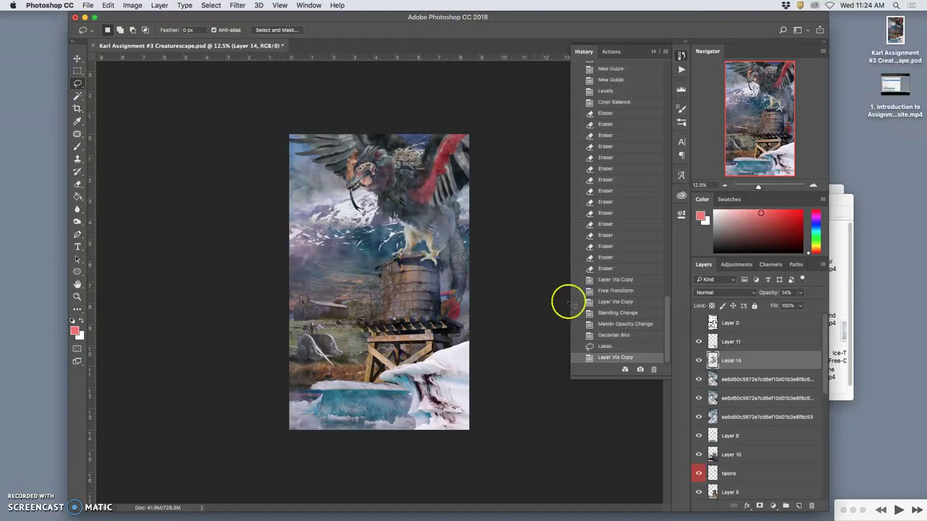
click(801, 292)
drag(784, 307, 826, 304)
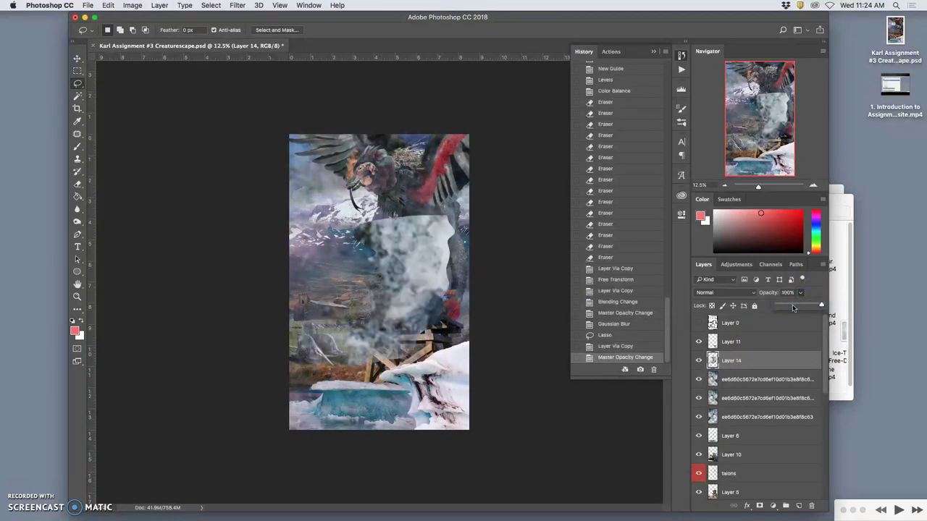
Step: Warp Layer 14 into a curving shape by bulging its side, corner and interior
key(super+t)
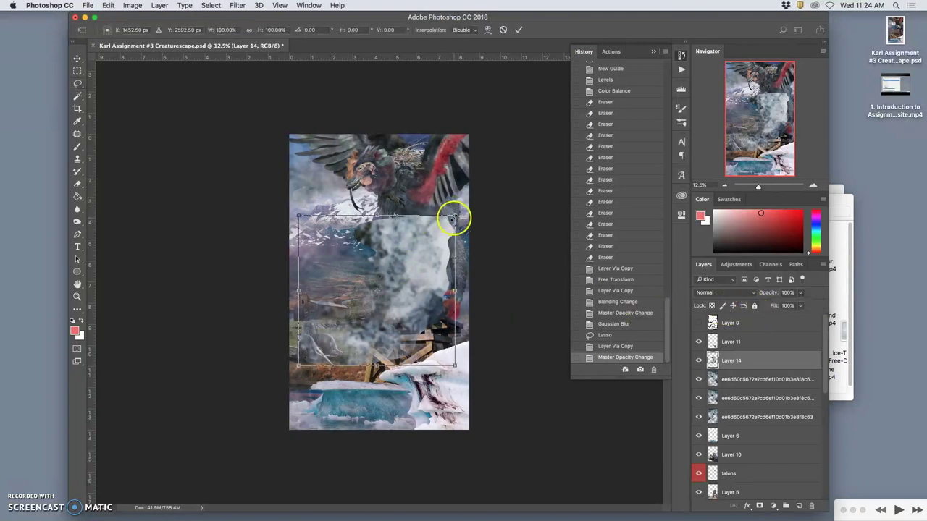
right_click(452, 217)
click(455, 301)
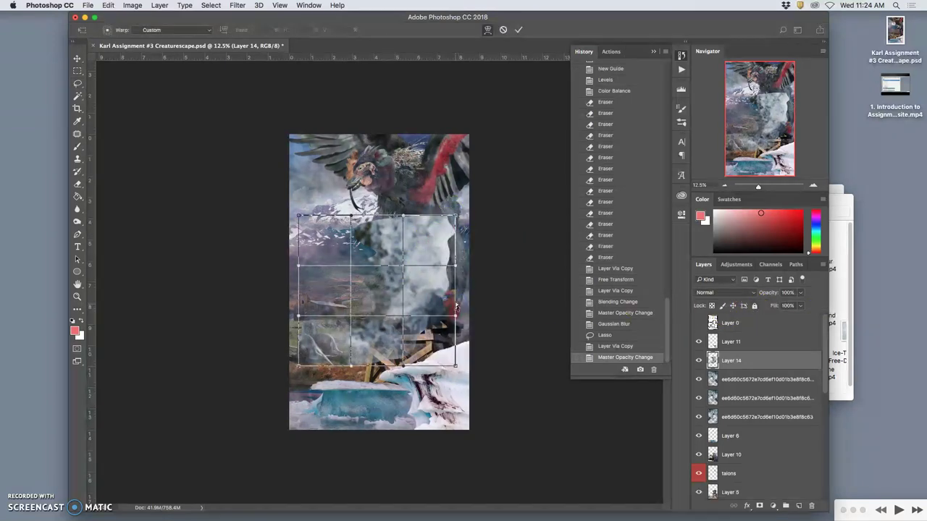
drag(448, 275, 520, 217)
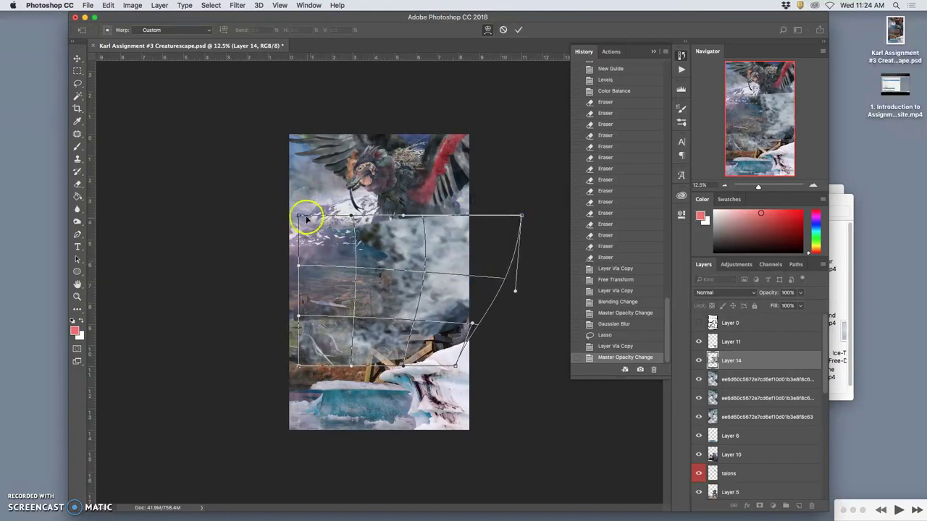
drag(310, 210, 448, 211)
drag(365, 290, 410, 284)
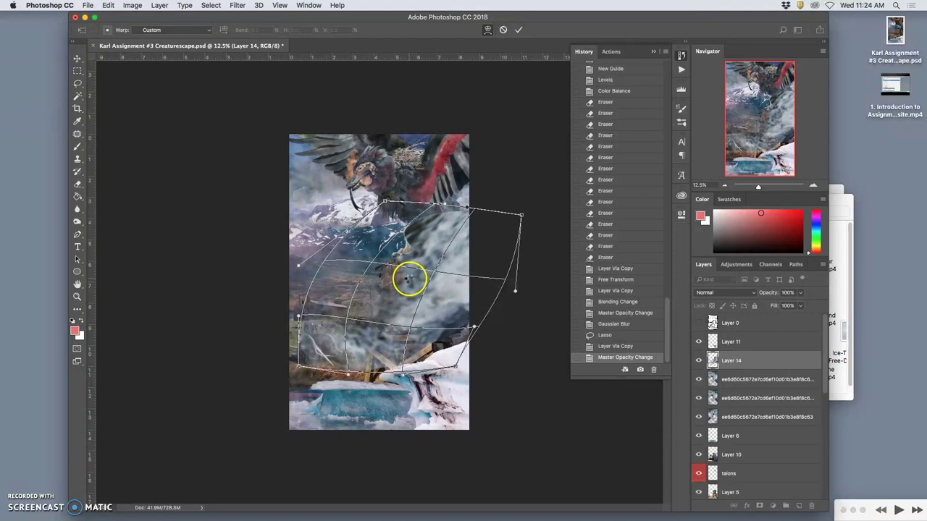
key(Return)
Step: Move Layer 14 down over the lower scene and lower its opacity to about 57%
key(l)
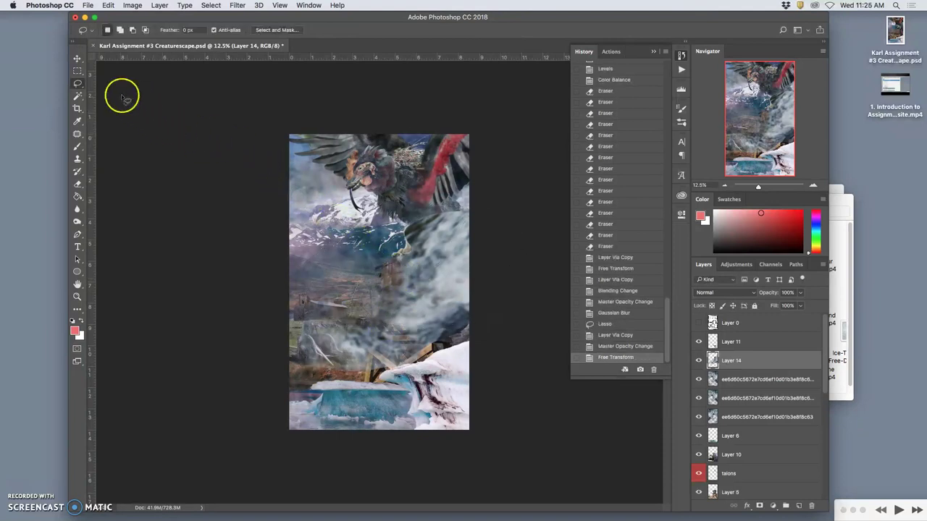
click(77, 58)
drag(405, 270, 405, 320)
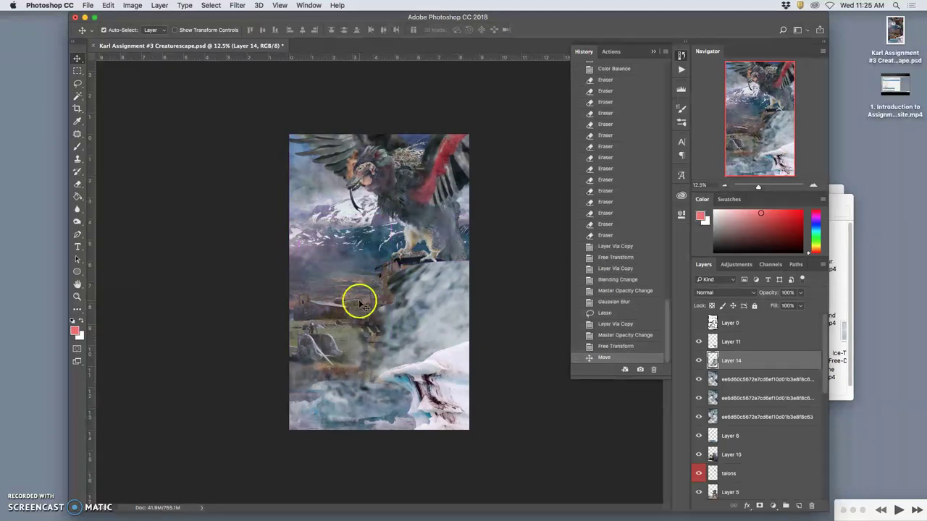
click(802, 292)
drag(800, 304, 779, 306)
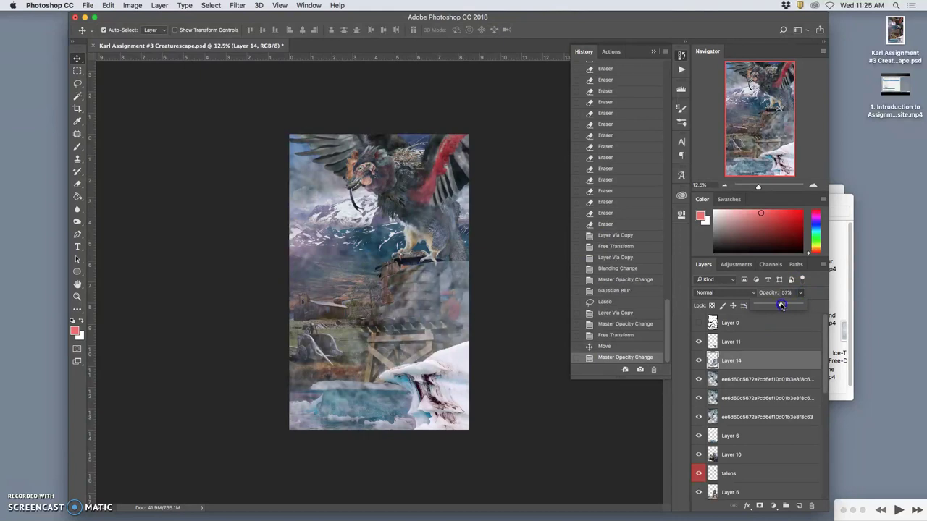
Step: Erase Layer 14's overlay over the water tower and its top
click(77, 184)
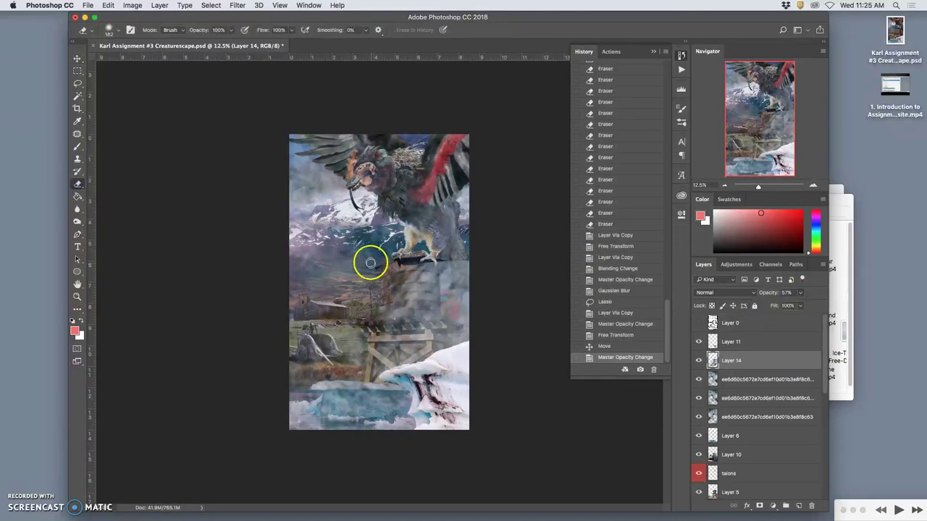
click(110, 31)
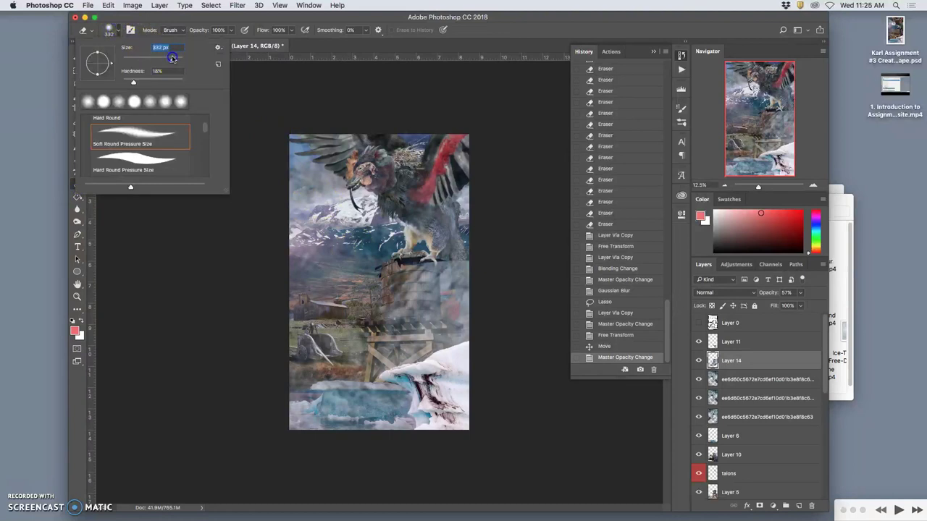
key(Return)
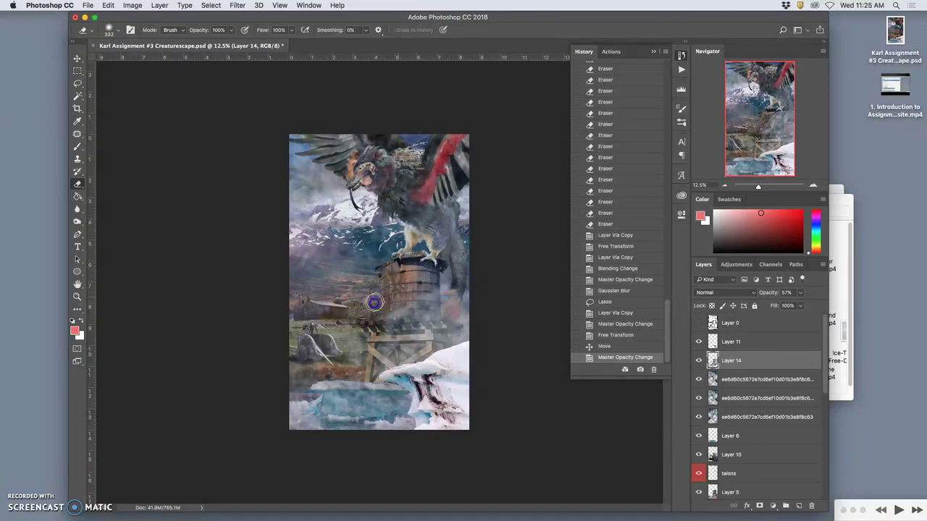
mouse_move(374, 301)
mouse_down()
mouse_move(393, 304)
mouse_move(411, 271)
mouse_up()
click(108, 29)
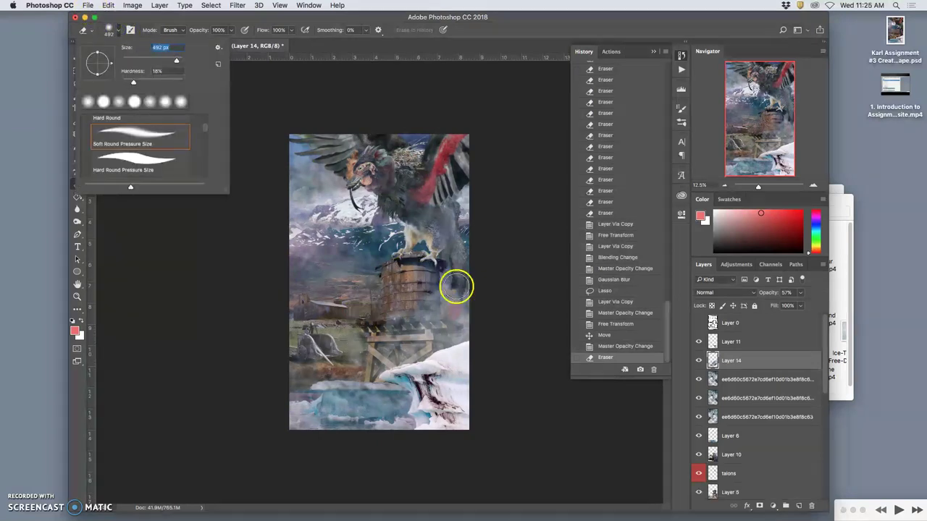
key(Return)
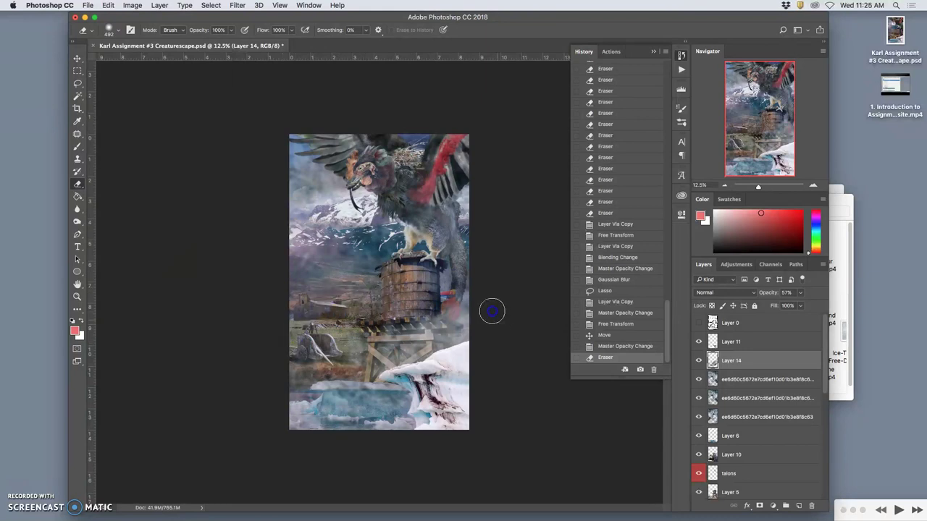
click(450, 299)
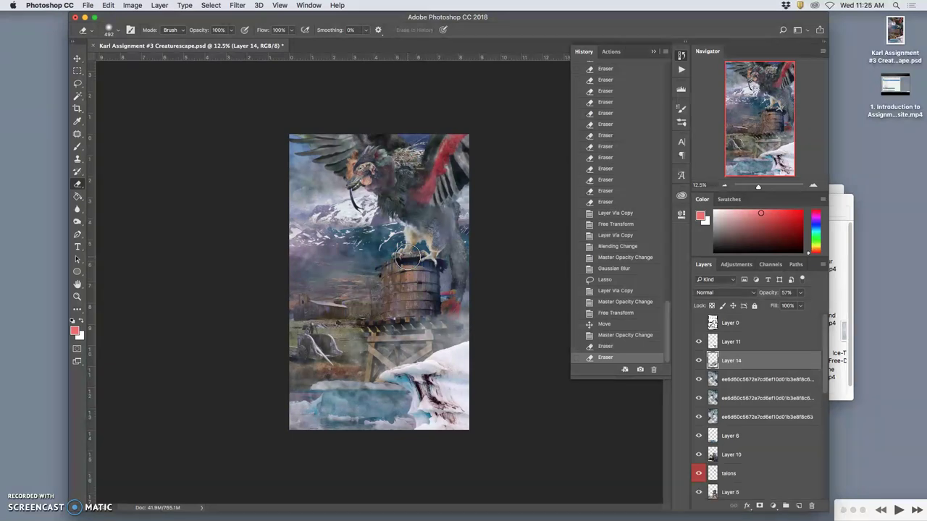
mouse_move(406, 255)
mouse_down()
mouse_move(463, 271)
mouse_move(428, 234)
mouse_move(395, 225)
mouse_move(435, 243)
mouse_move(471, 282)
mouse_move(403, 381)
mouse_move(329, 398)
mouse_move(399, 404)
mouse_up()
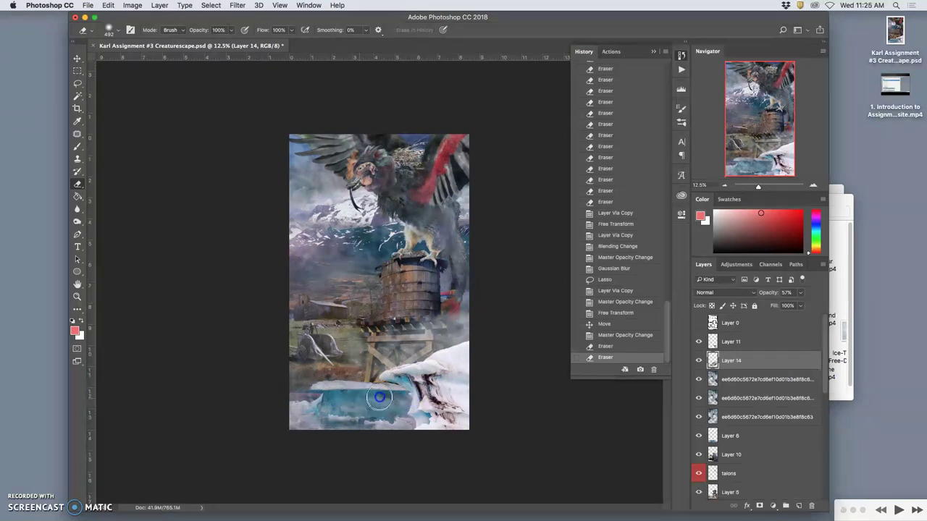
Step: Erase the overlay across the ice, set eraser opacity to 45%, and hide overlays to compare
mouse_move(314, 403)
mouse_down()
mouse_move(337, 420)
mouse_move(368, 401)
mouse_move(334, 394)
mouse_up()
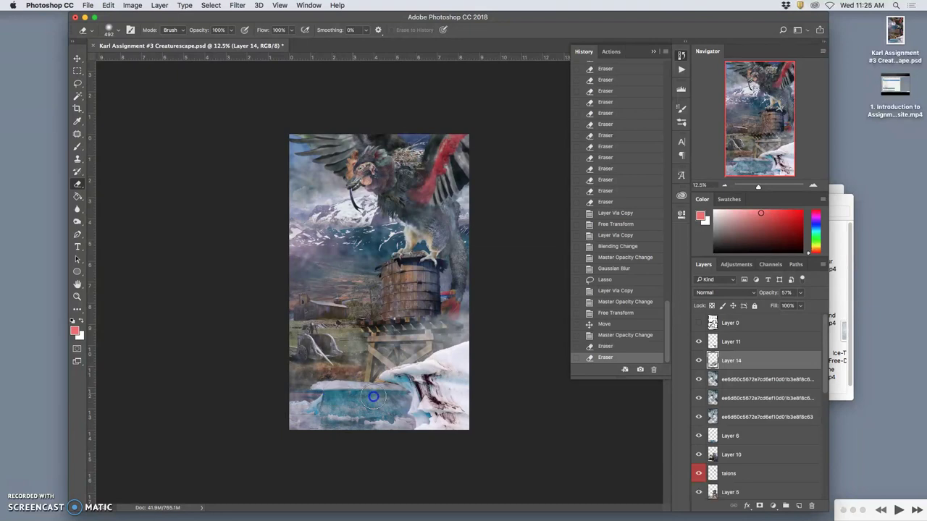
mouse_move(398, 400)
mouse_down()
mouse_move(426, 406)
mouse_move(333, 424)
mouse_up()
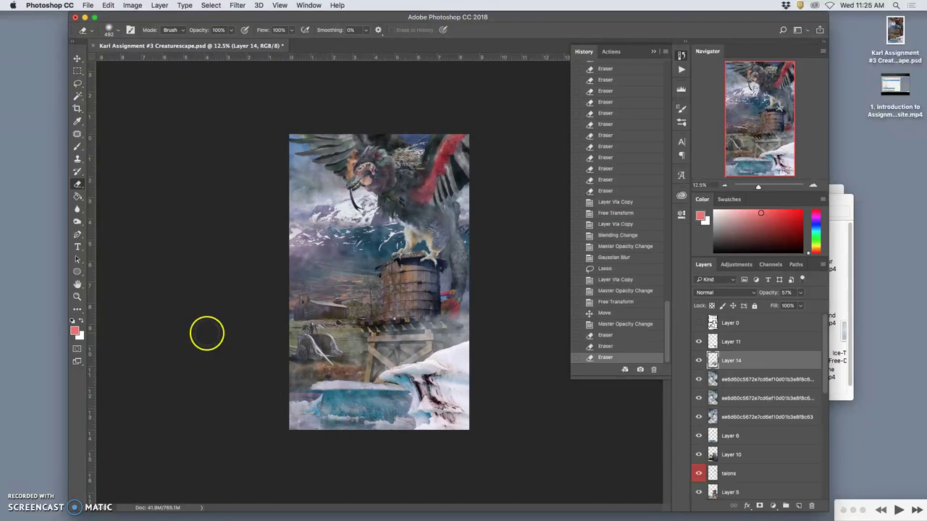
click(230, 30)
click(333, 395)
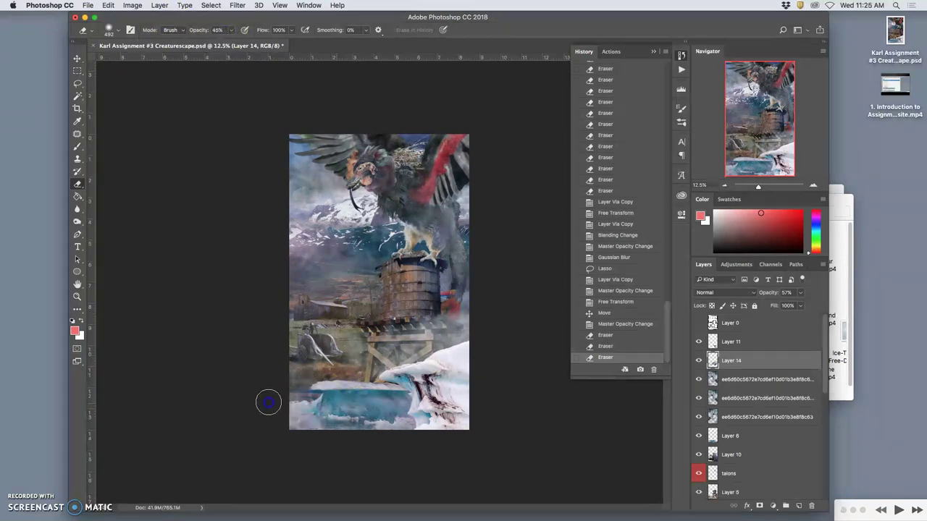
drag(699, 361, 699, 400)
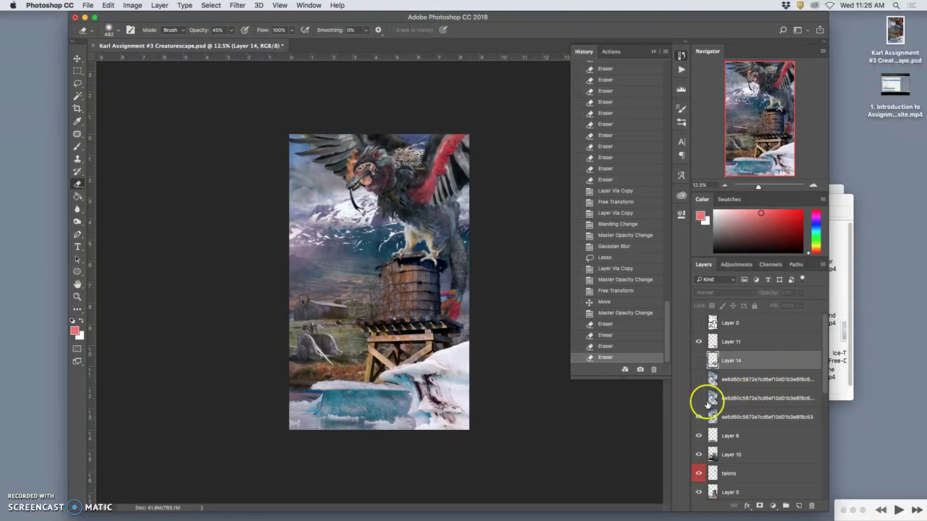
Step: Show the overlay layers again and erase the Soft Light overlay from the bird's head
click(699, 398)
click(700, 380)
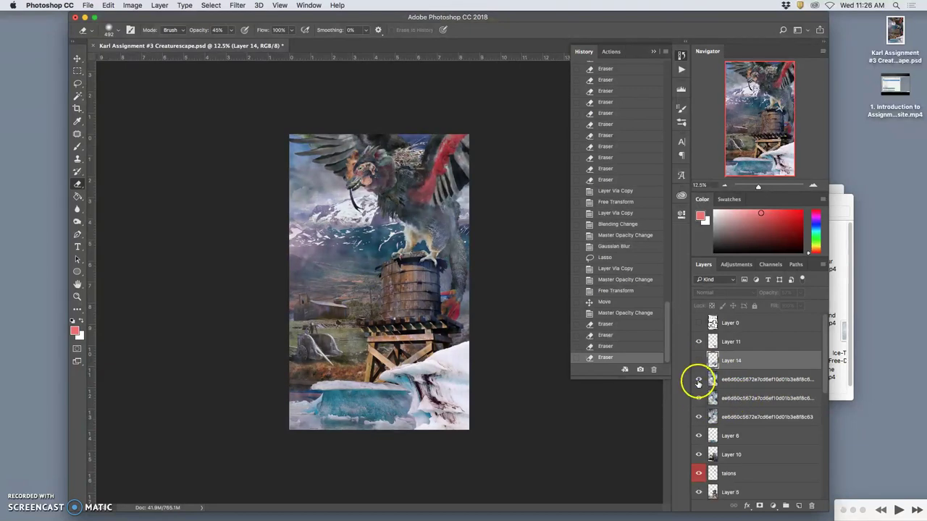
click(700, 362)
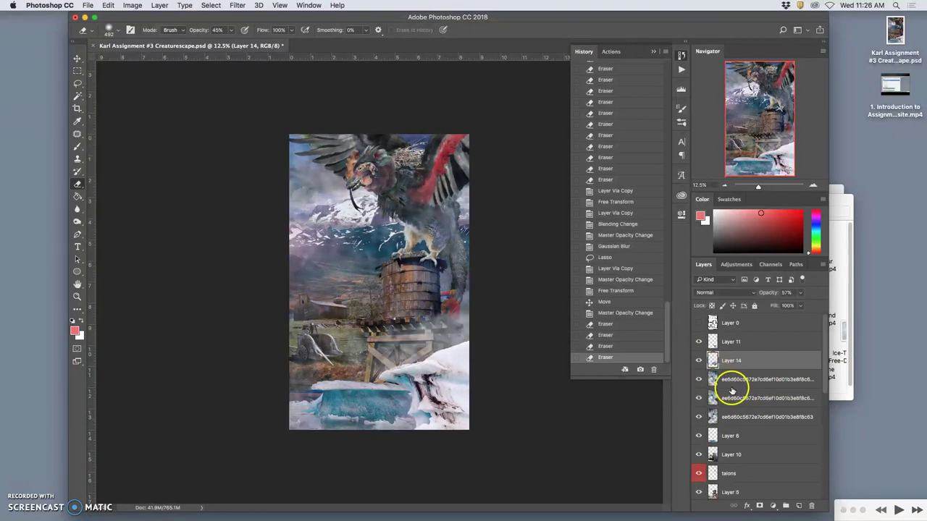
click(731, 393)
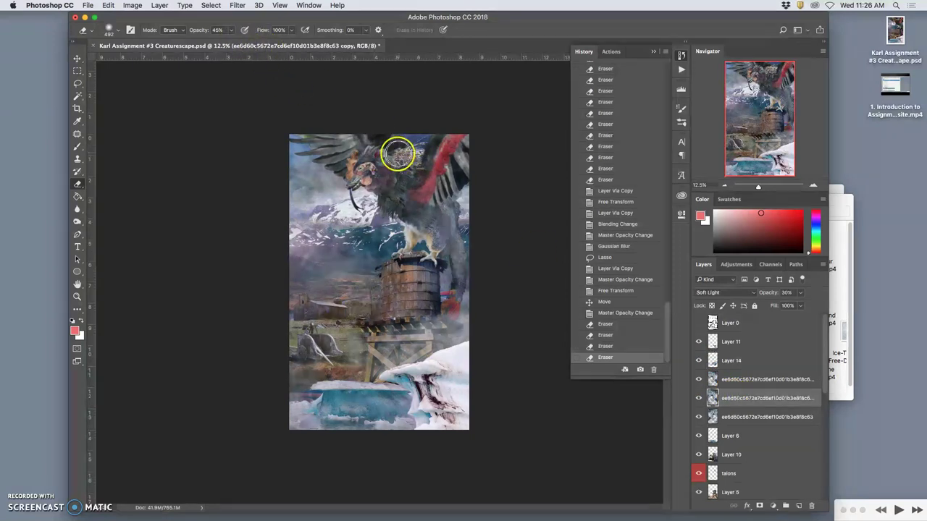
mouse_move(398, 152)
mouse_down()
mouse_move(349, 166)
mouse_move(381, 176)
mouse_move(381, 166)
mouse_move(371, 161)
mouse_move(369, 186)
mouse_move(418, 214)
mouse_move(352, 159)
mouse_move(432, 217)
mouse_move(445, 189)
mouse_move(421, 184)
mouse_move(431, 166)
mouse_move(402, 210)
mouse_up()
Step: Erase the top overlay from the bird's body and leg, and Layer 14 across the tower base and ground
click(743, 377)
mouse_move(463, 257)
mouse_down()
mouse_move(457, 292)
mouse_move(451, 261)
mouse_move(416, 234)
mouse_up()
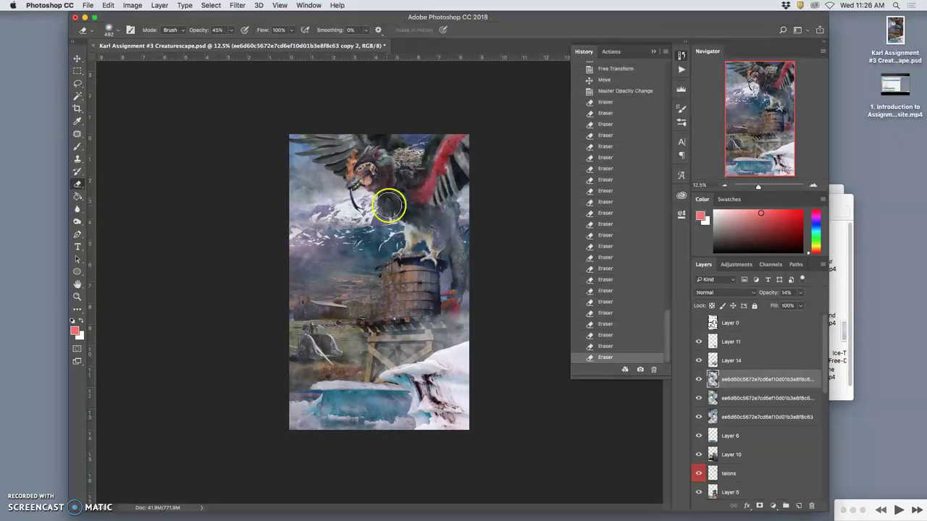
drag(389, 207, 459, 255)
mouse_move(443, 319)
mouse_down()
mouse_move(449, 327)
mouse_move(435, 321)
mouse_move(471, 327)
mouse_up()
click(731, 360)
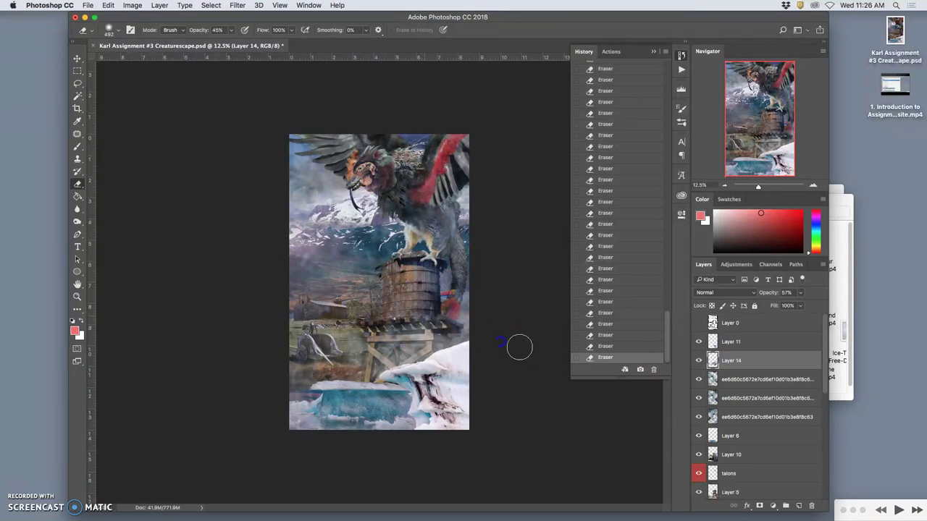
mouse_move(519, 348)
mouse_down()
mouse_move(405, 334)
mouse_move(411, 340)
mouse_move(350, 359)
mouse_up()
mouse_move(324, 397)
mouse_down()
mouse_move(378, 368)
mouse_move(341, 363)
mouse_move(378, 355)
mouse_move(435, 366)
mouse_move(475, 351)
mouse_up()
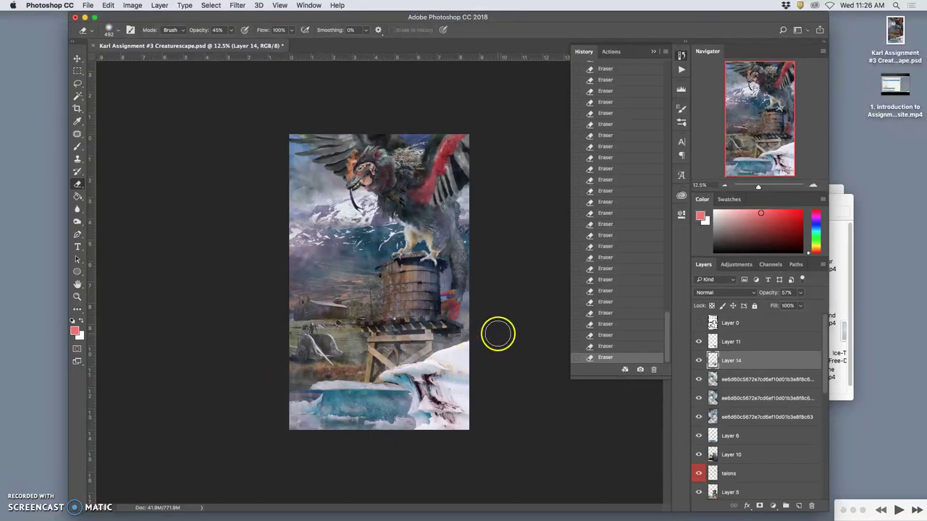
Step: Erase the texture overlay copies faintly over the sky near the tower top
click(726, 380)
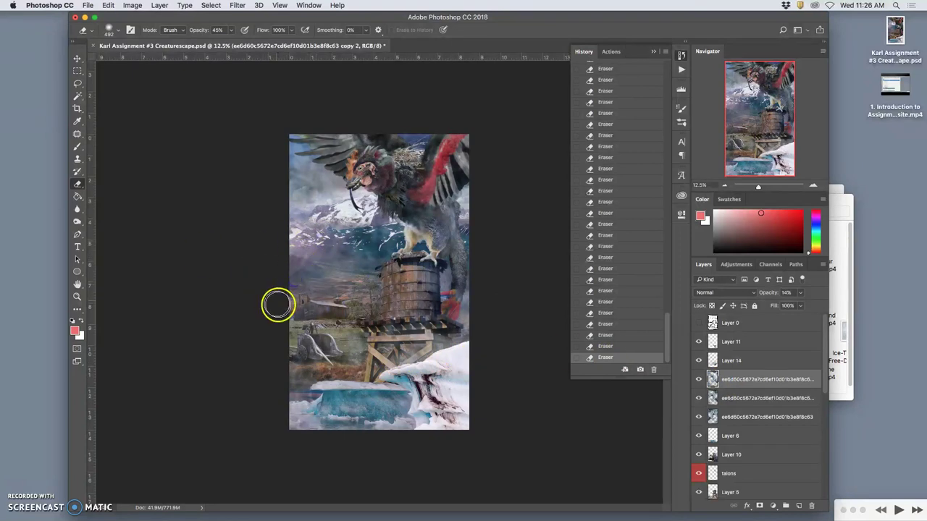
click(734, 400)
drag(445, 299, 366, 244)
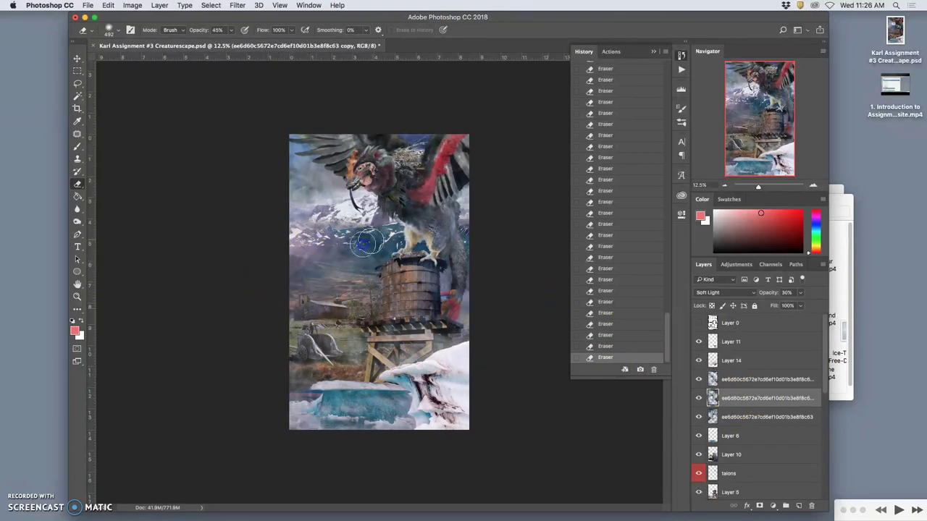
click(731, 379)
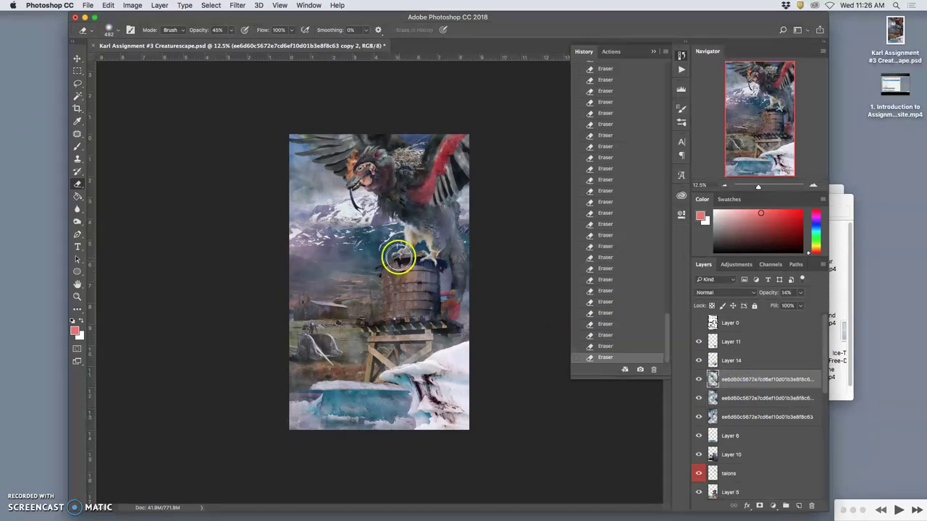
mouse_move(392, 248)
mouse_down()
mouse_move(357, 239)
mouse_move(356, 248)
mouse_up()
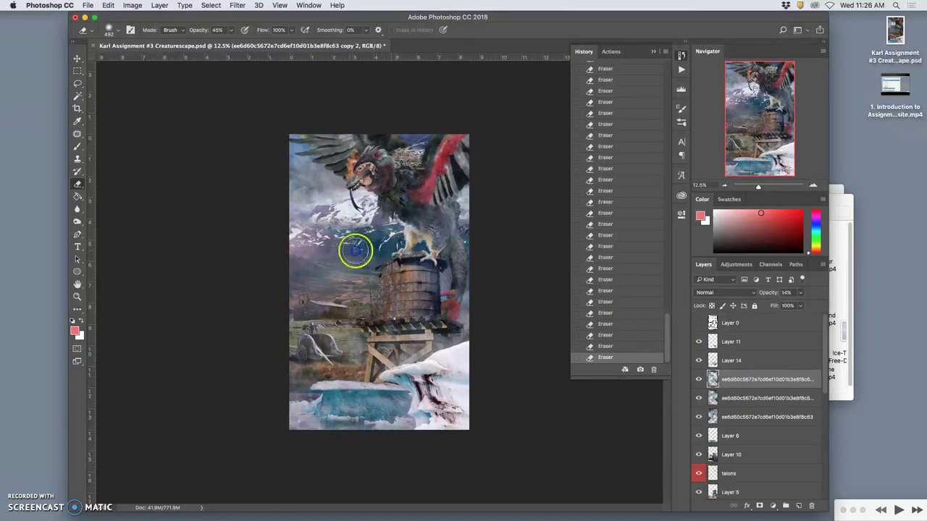
click(743, 419)
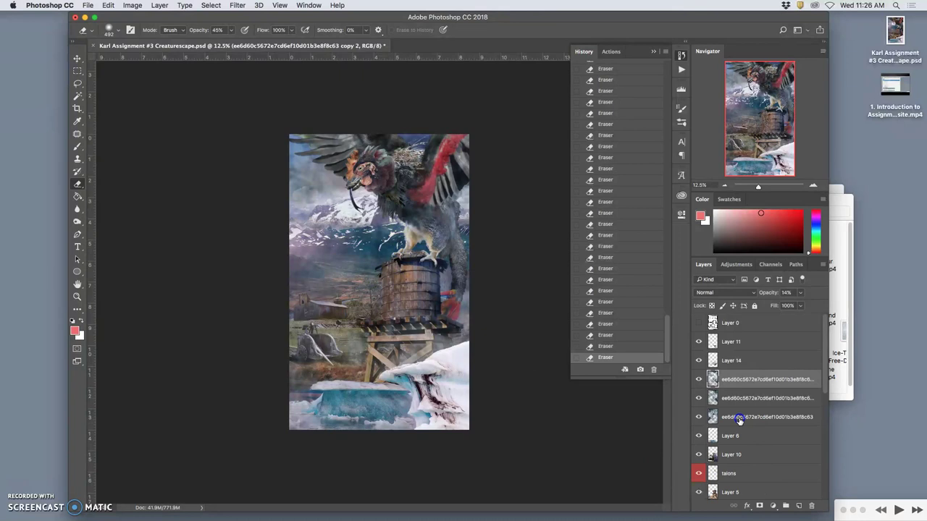
mouse_move(341, 224)
mouse_down()
mouse_move(383, 246)
mouse_move(334, 258)
mouse_up()
click(341, 287)
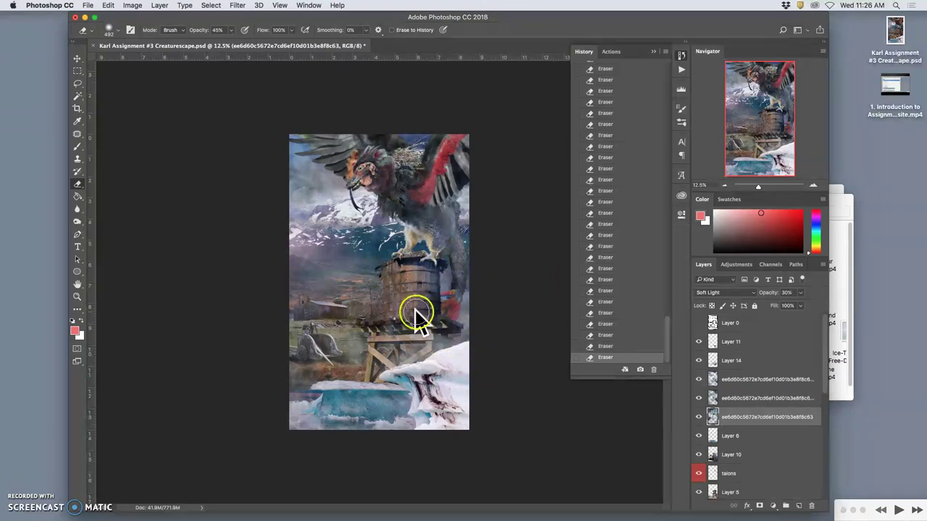
drag(420, 315, 449, 344)
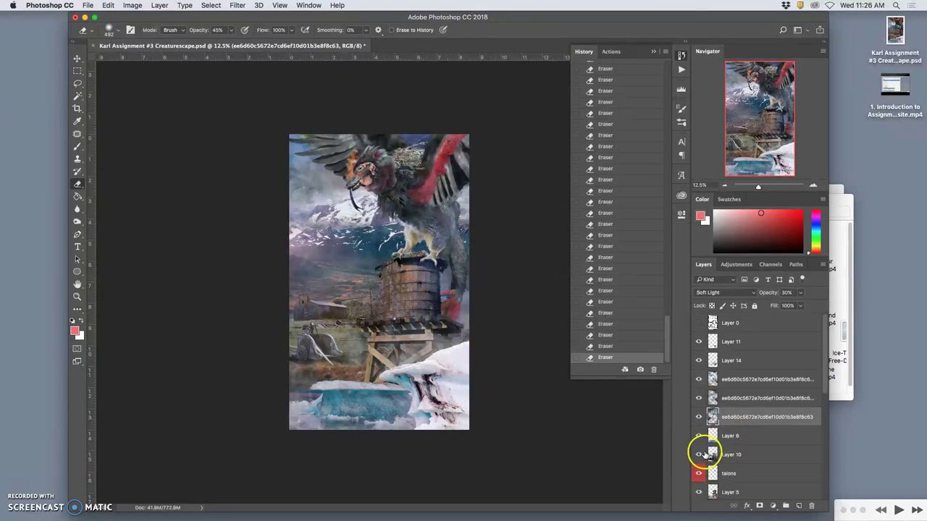
Step: Toggle the Final Combined Layer's visibility on and off to check the creature
scroll(724, 467, down, 5)
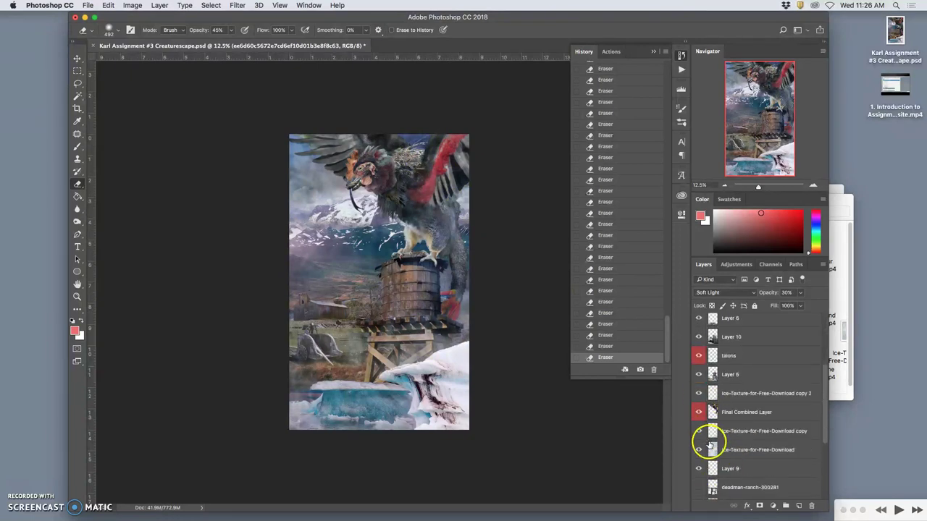
click(699, 412)
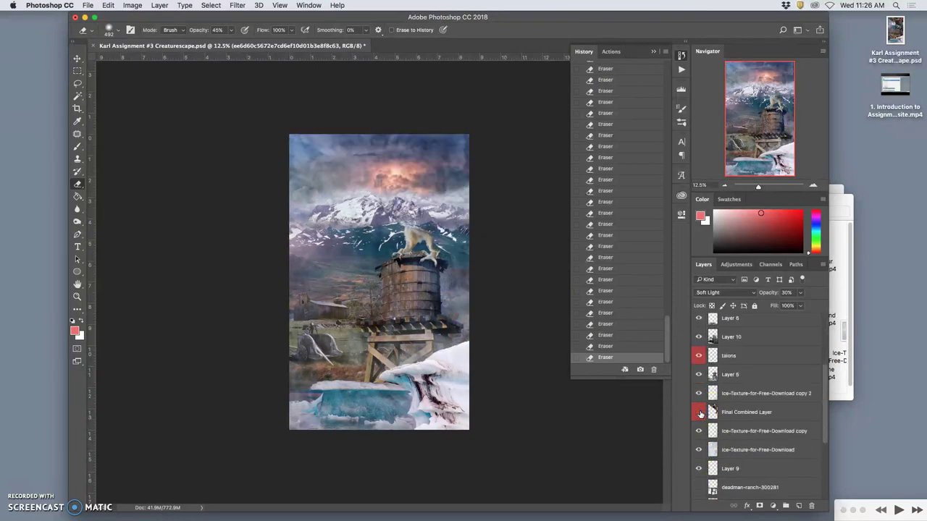
click(698, 412)
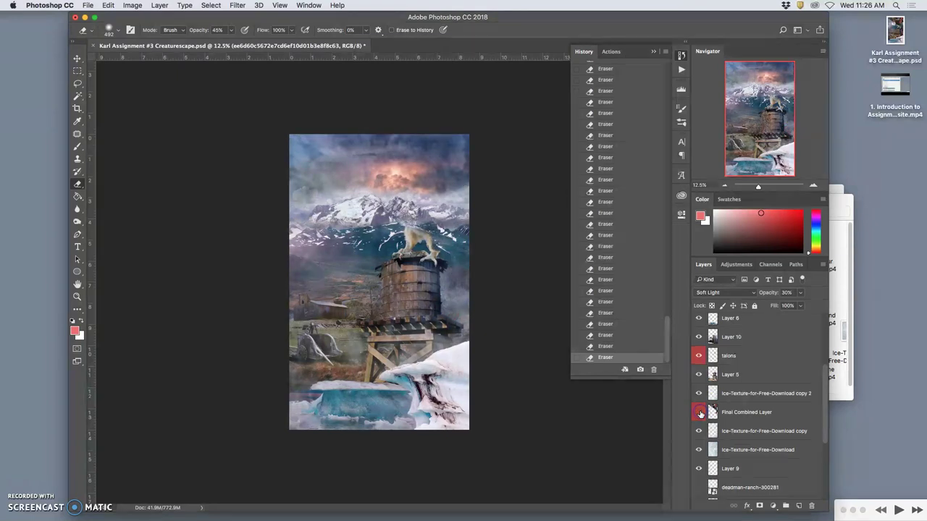
click(699, 412)
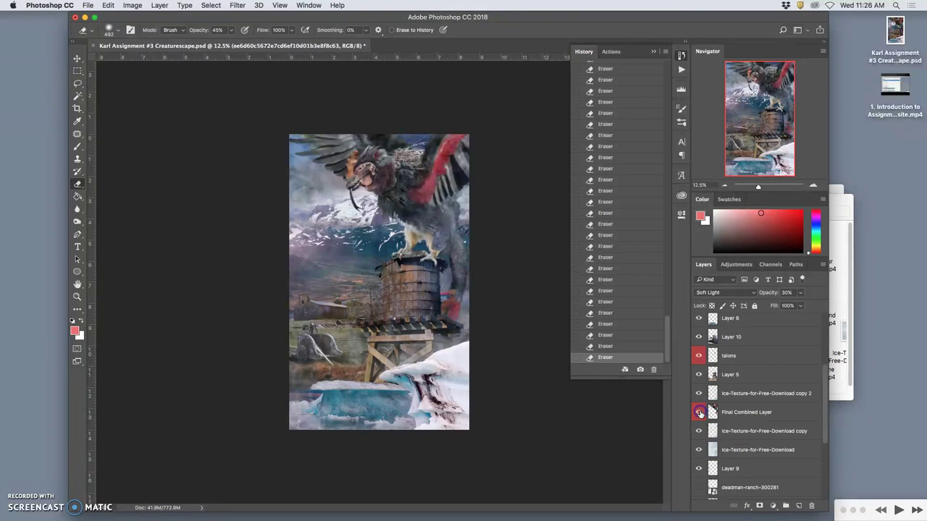
click(699, 412)
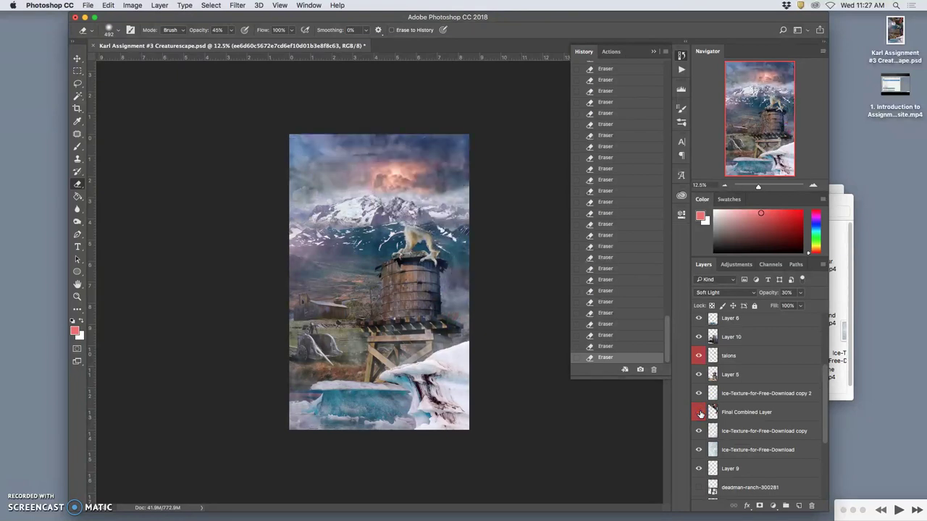
click(699, 412)
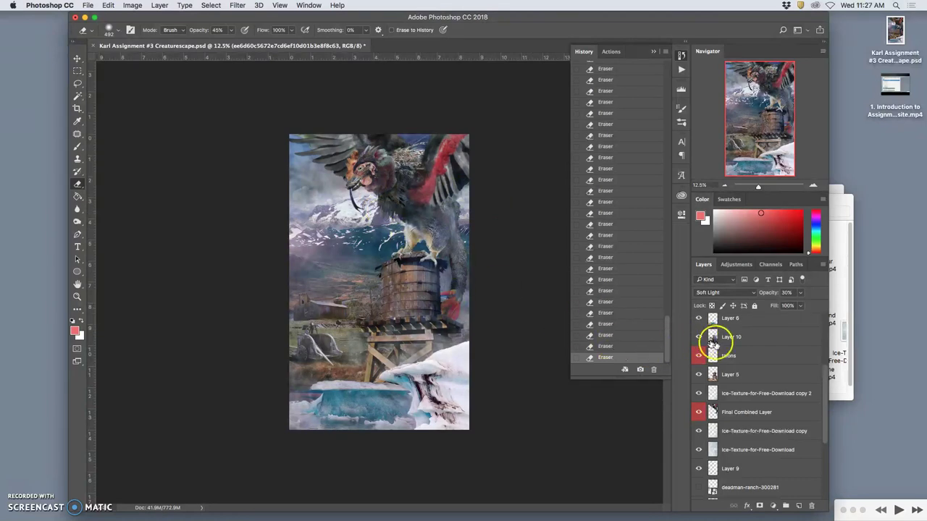
Step: Select the talons layer and briefly hide Layer 10 to compare its effect
click(737, 345)
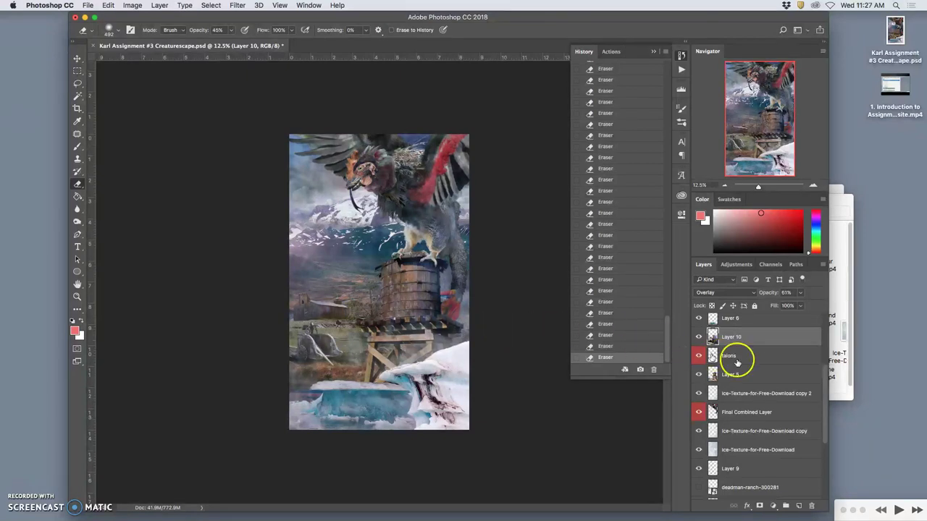
scroll(756, 370, up, 1)
scroll(756, 371, up, 3)
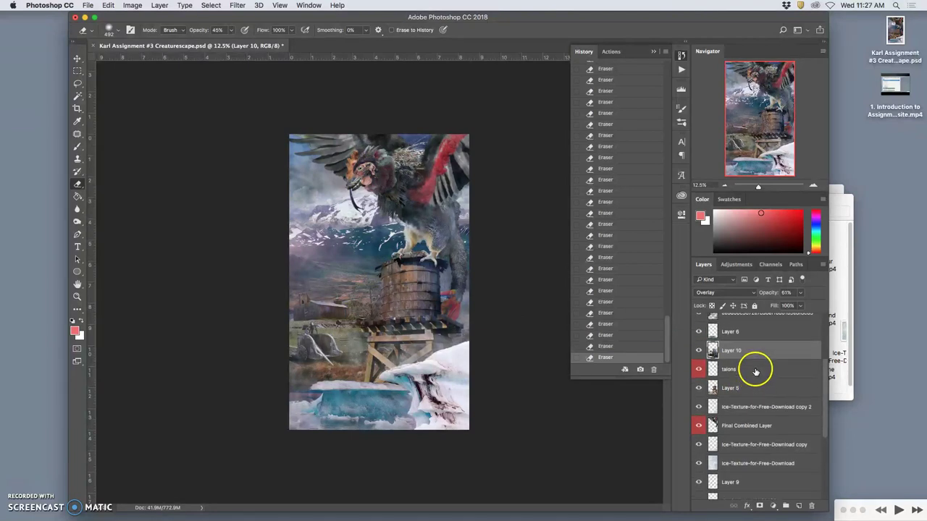
click(746, 437)
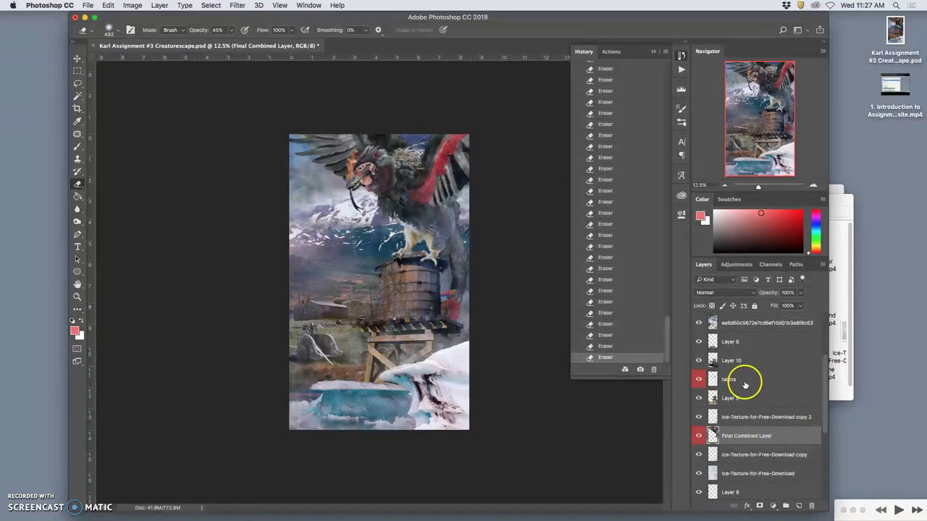
click(742, 379)
click(699, 360)
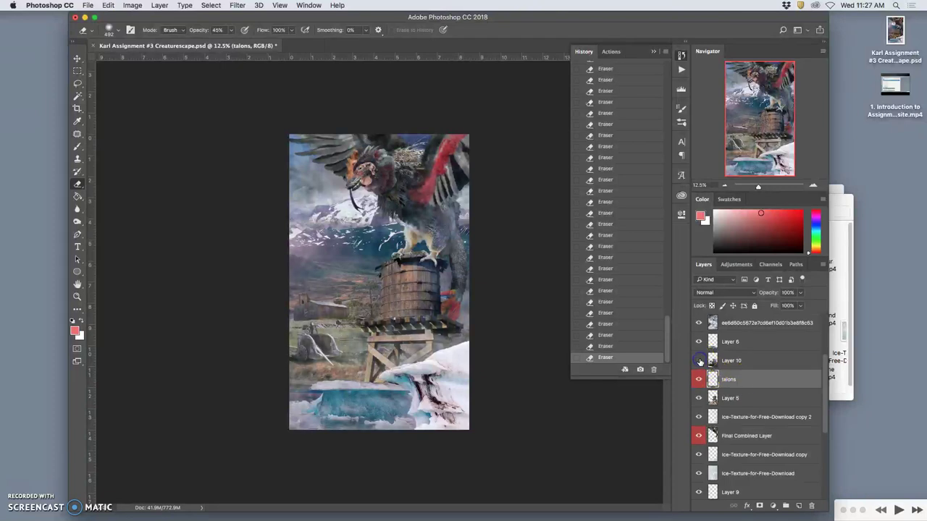
click(699, 360)
drag(710, 361, 740, 378)
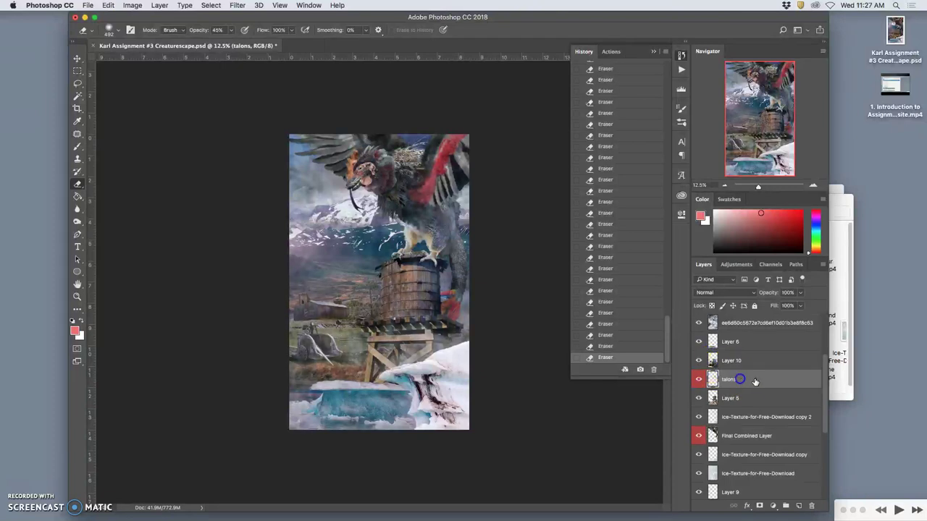
Step: Add a new layer above talons and fill it with 50% Gray
click(798, 507)
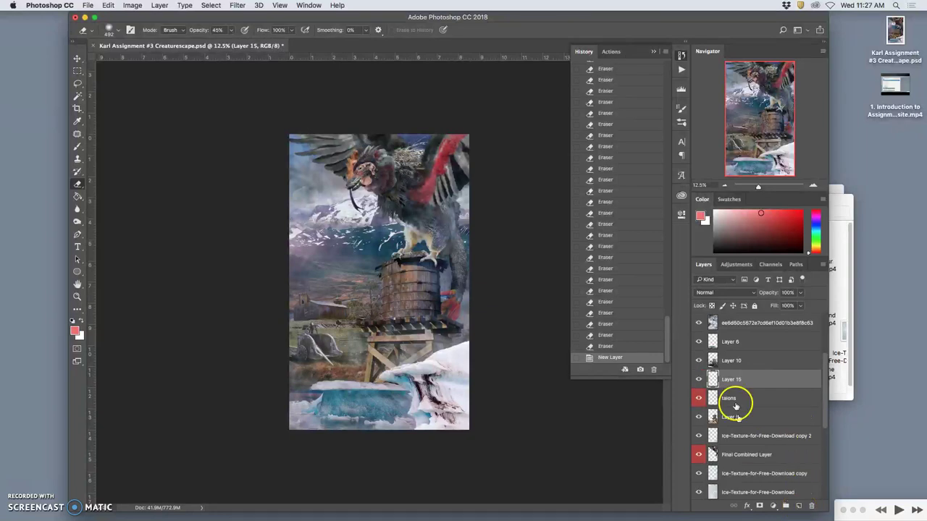
click(108, 5)
click(123, 154)
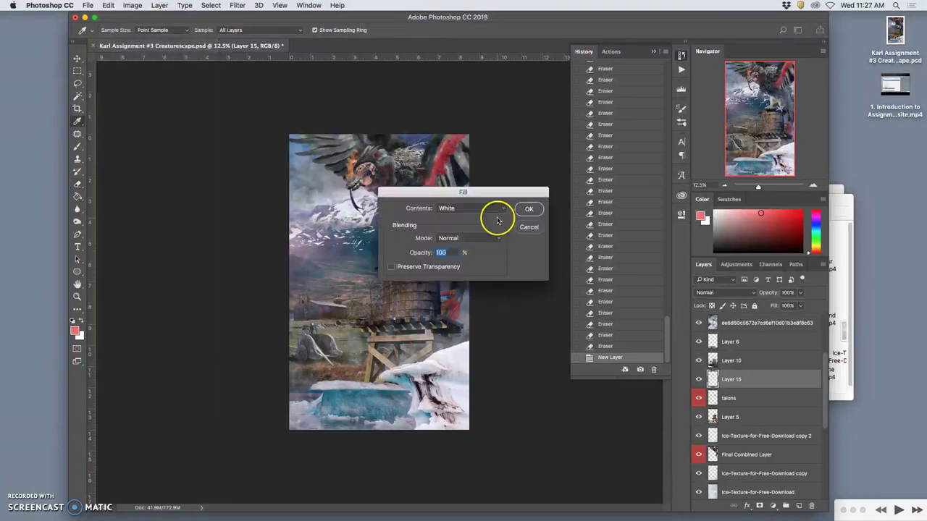
click(481, 209)
click(480, 199)
click(525, 210)
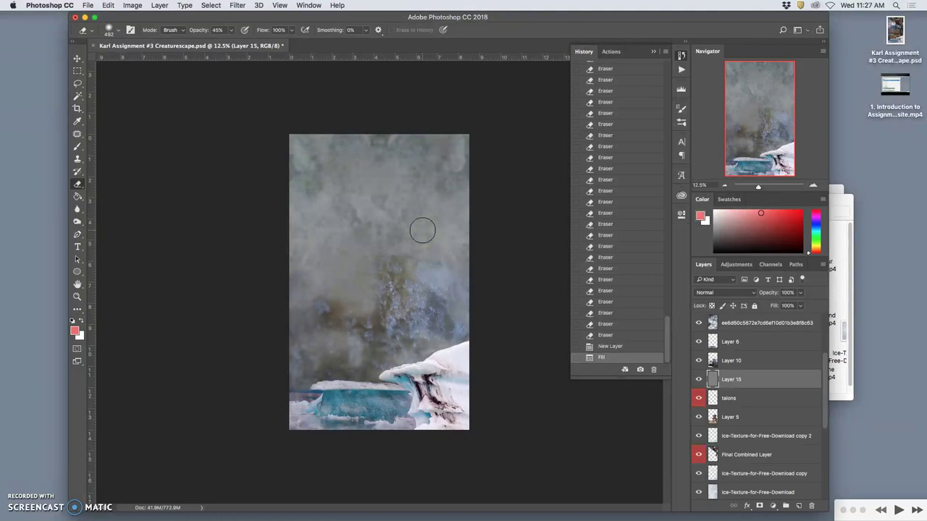
Step: Toggle the grey Layer 15's visibility to compare it with the composite beneath
click(698, 380)
click(699, 380)
click(699, 379)
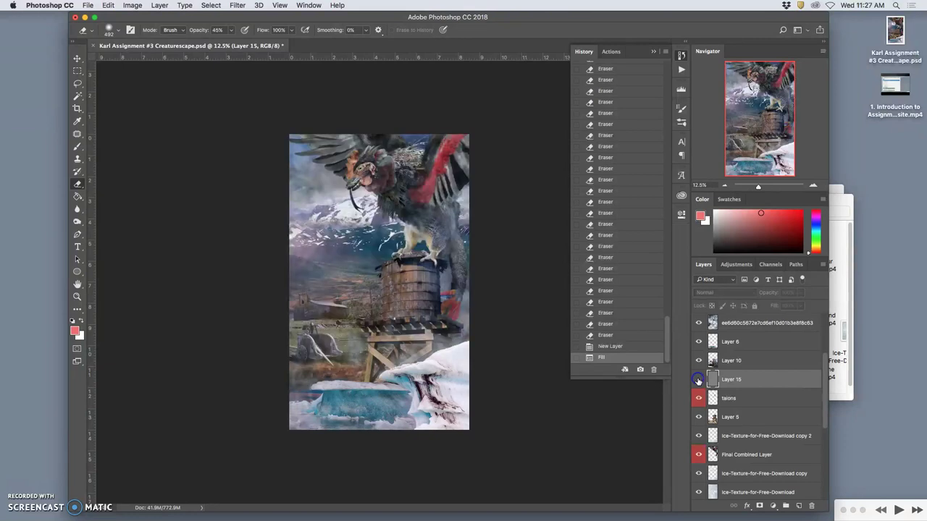
click(699, 379)
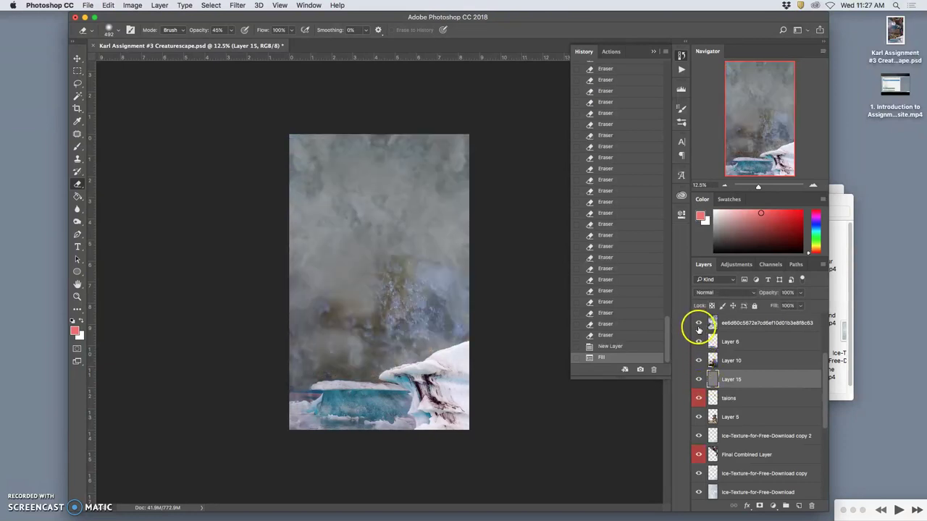
click(699, 324)
click(698, 323)
click(698, 361)
click(699, 361)
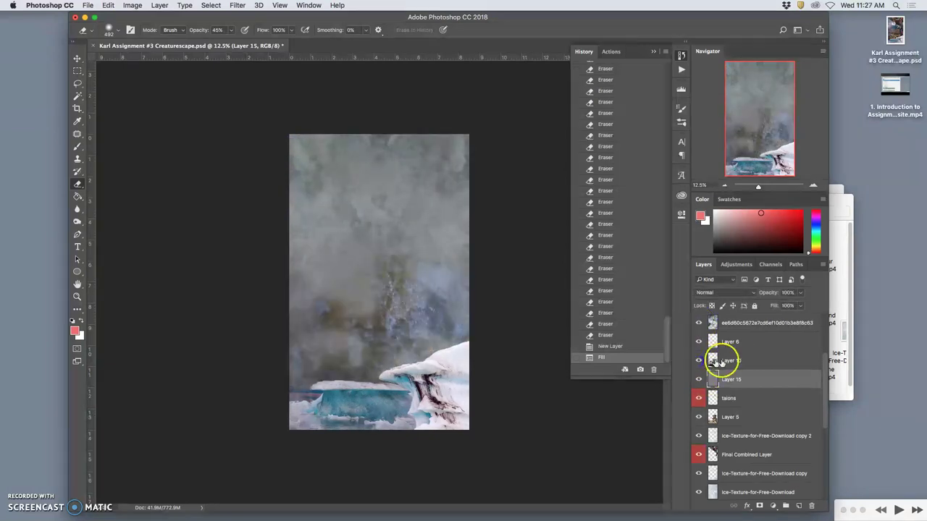
click(718, 359)
click(238, 5)
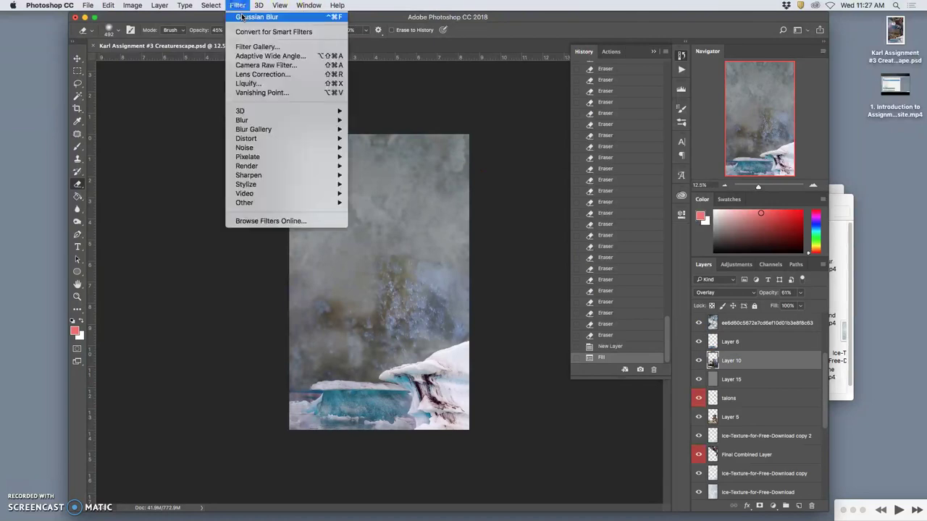
click(275, 17)
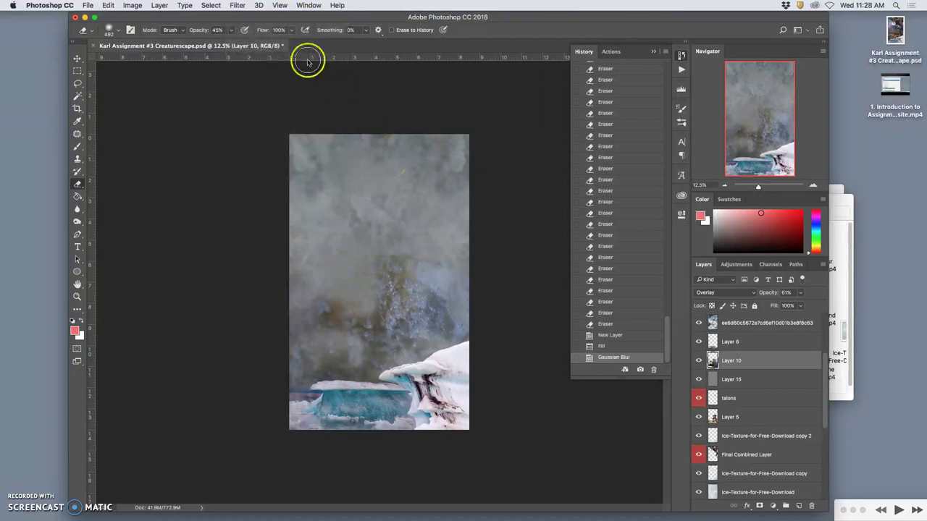
click(243, 5)
click(426, 151)
key(super+f)
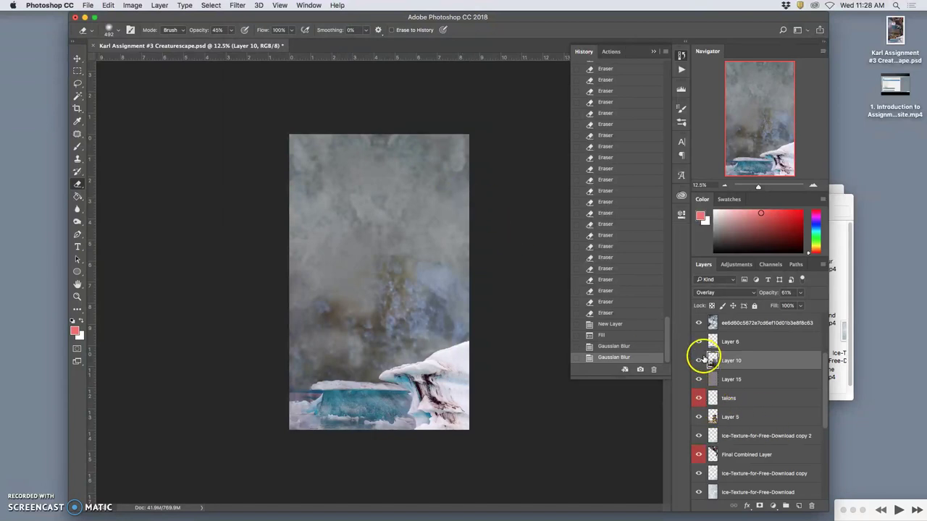
click(699, 379)
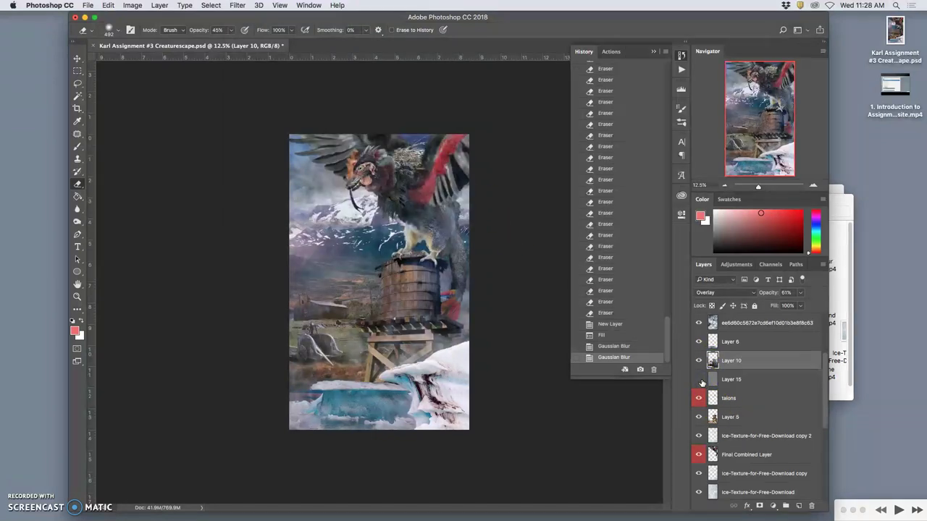
click(699, 380)
click(699, 379)
key(super+z)
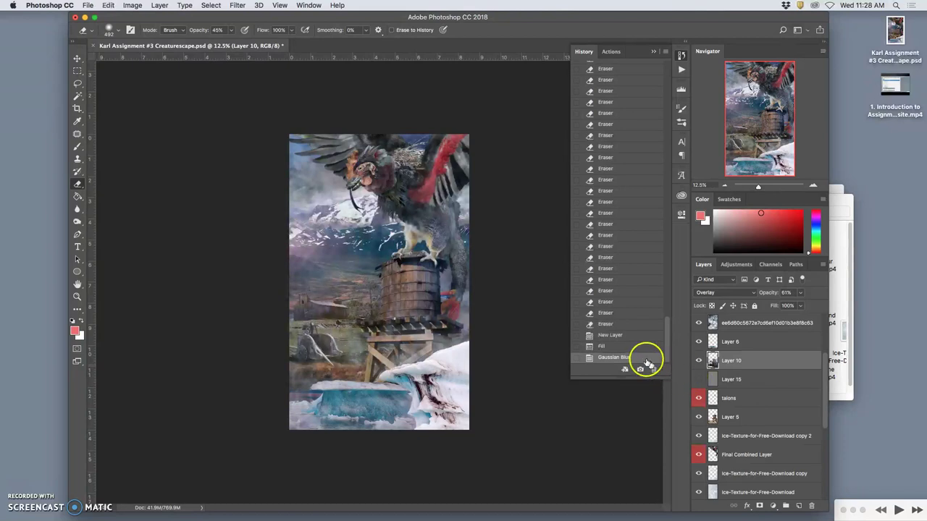
click(621, 347)
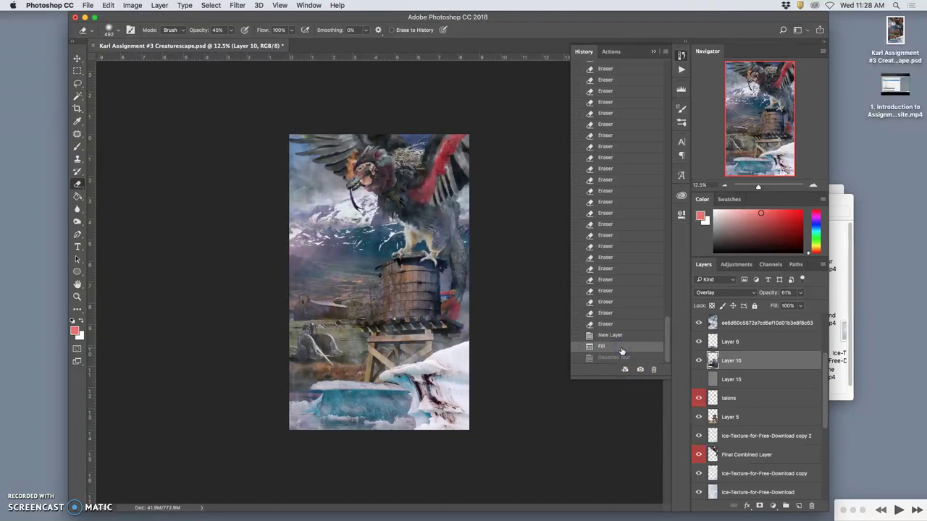
click(620, 357)
click(620, 348)
click(698, 379)
click(750, 383)
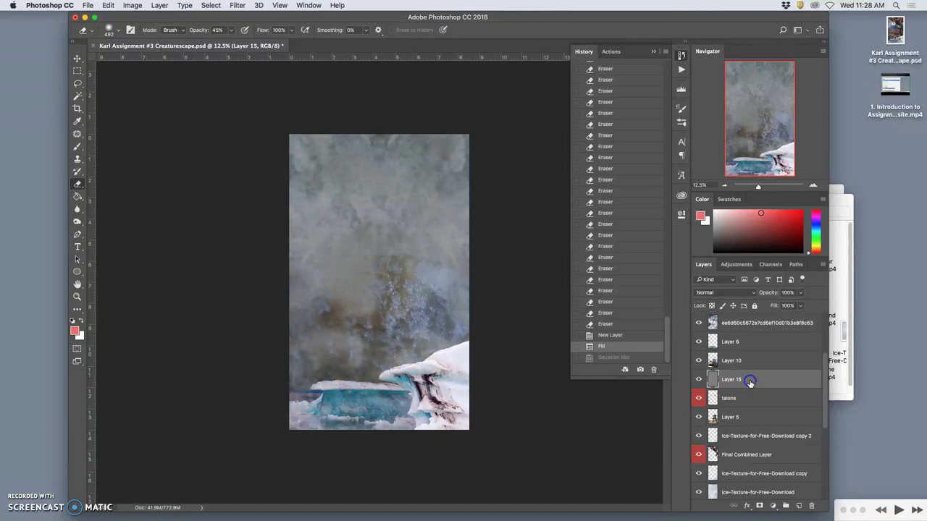
click(751, 383)
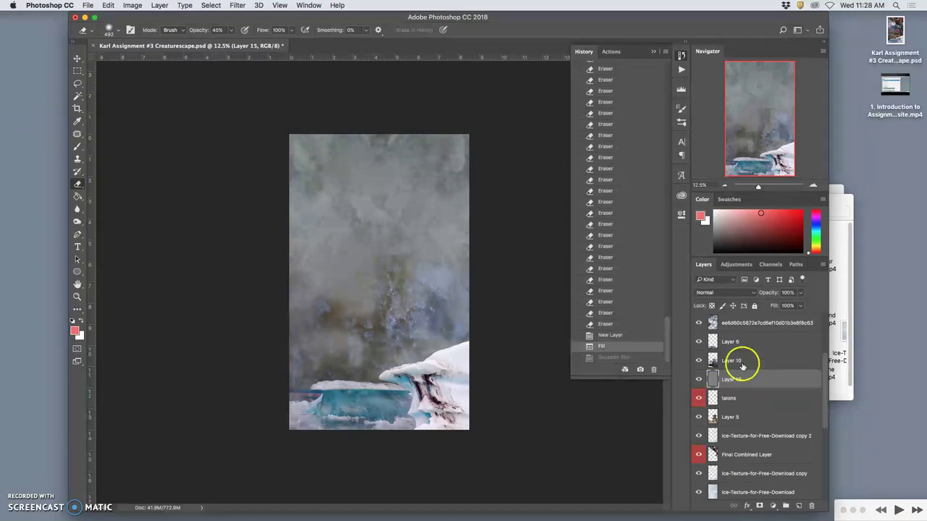
Step: Set Layer 15's blend mode to Overlay and zoom in on the creature and tower
click(738, 295)
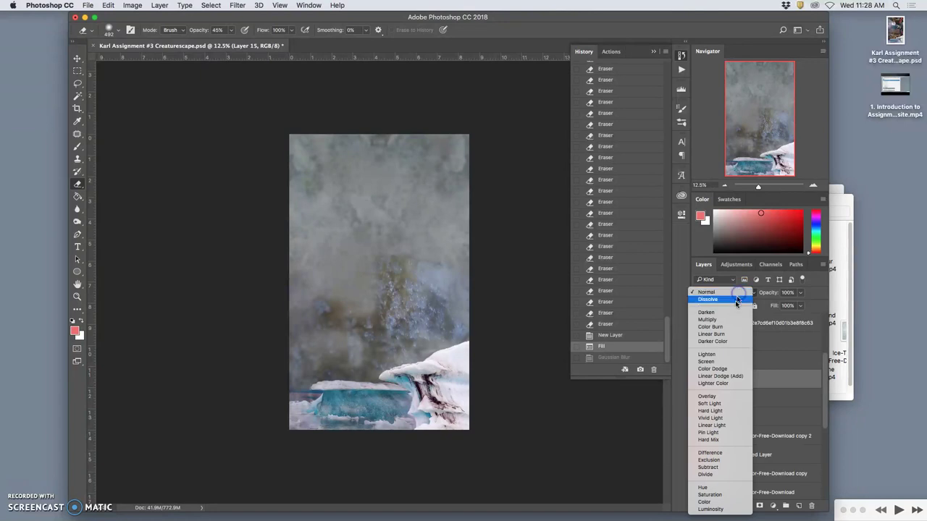
click(713, 397)
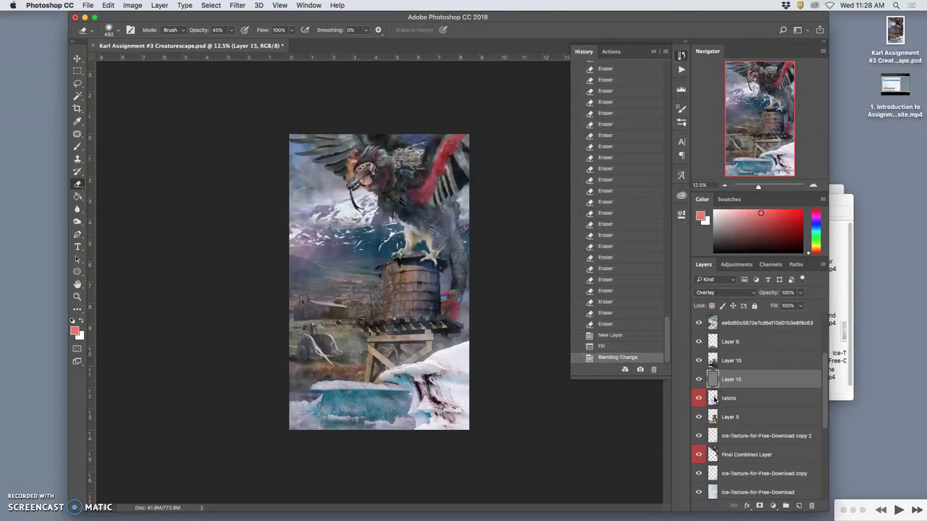
mouse_move(734, 378)
mouse_down()
mouse_move(701, 382)
mouse_move(734, 378)
mouse_move(724, 384)
mouse_up()
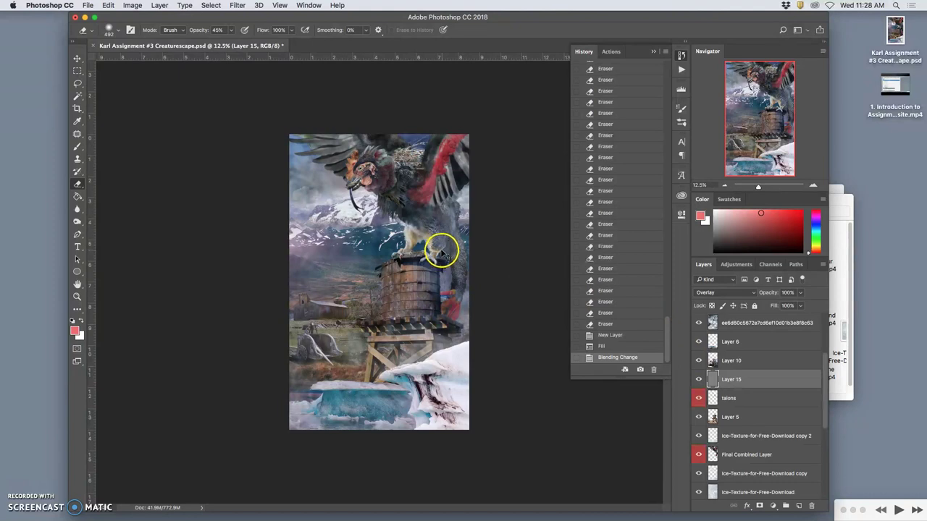
key(super+plus)
super+click(449, 217)
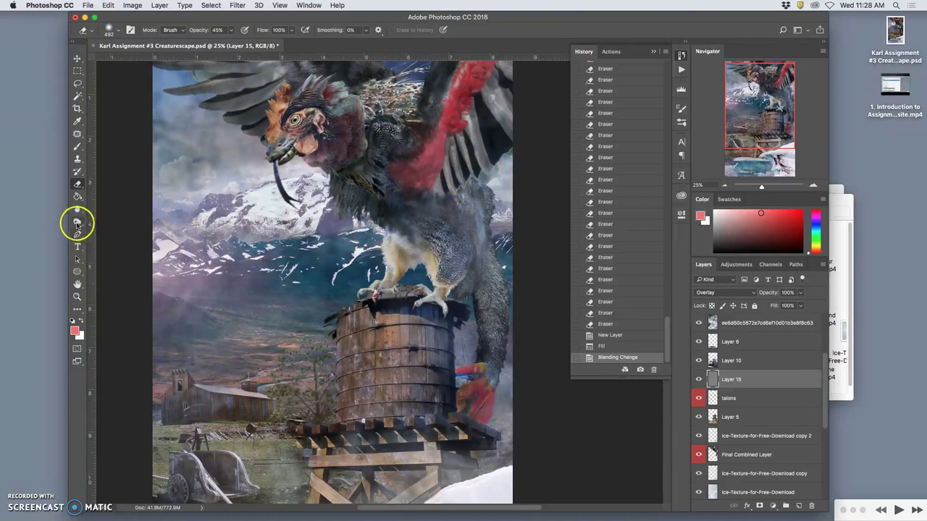
Step: Burn the creature's head and neck darker with a size 332 Burn brush
click(77, 222)
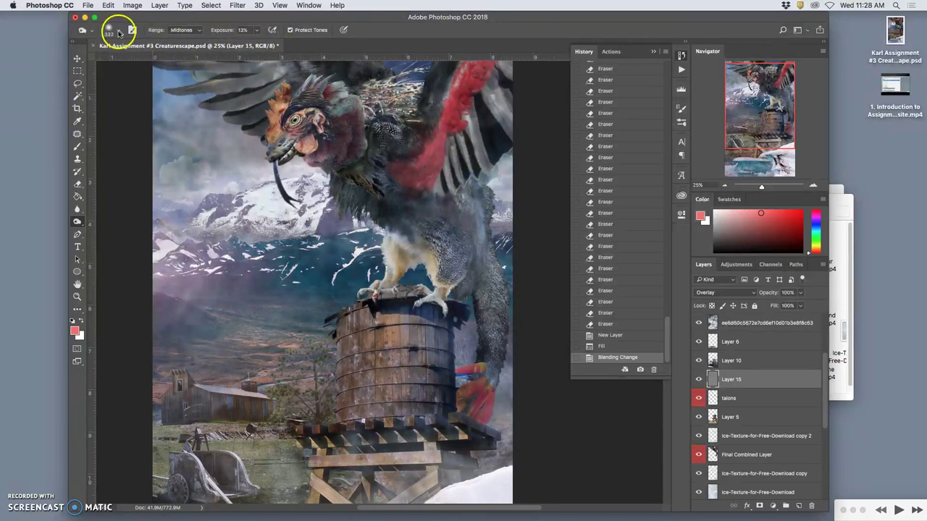
click(112, 35)
mouse_move(317, 129)
mouse_down()
mouse_move(299, 124)
mouse_move(326, 135)
mouse_move(352, 171)
mouse_move(393, 161)
mouse_up()
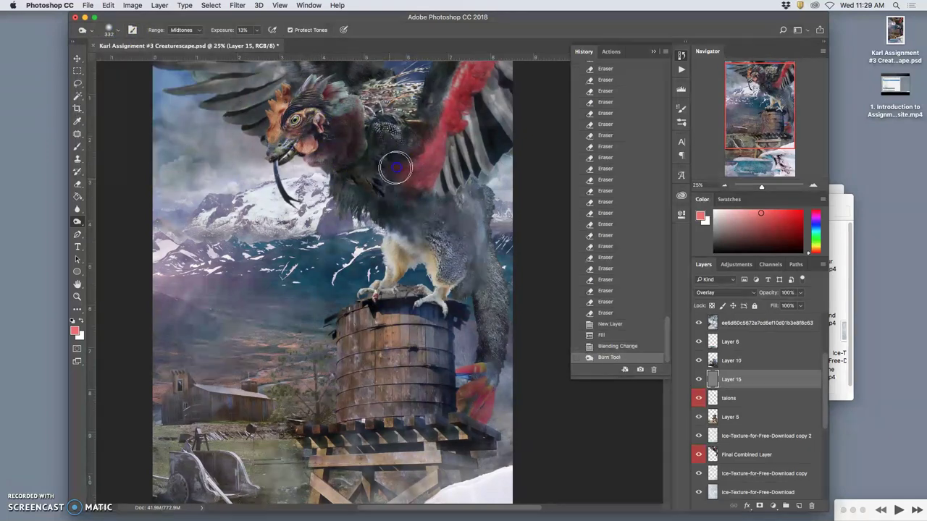
Step: Rename Layer 15 to 'Overlay Layer' and give it a yellow colour label
click(723, 381)
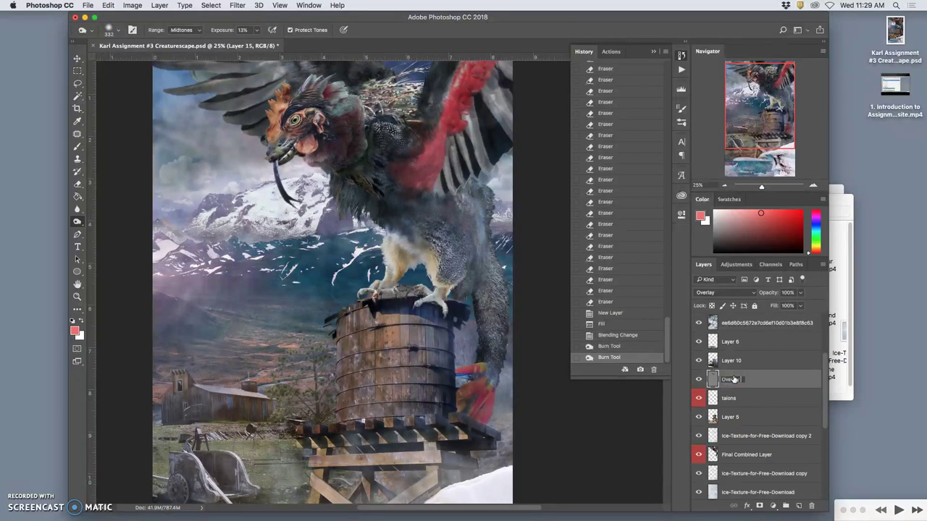
key(Return)
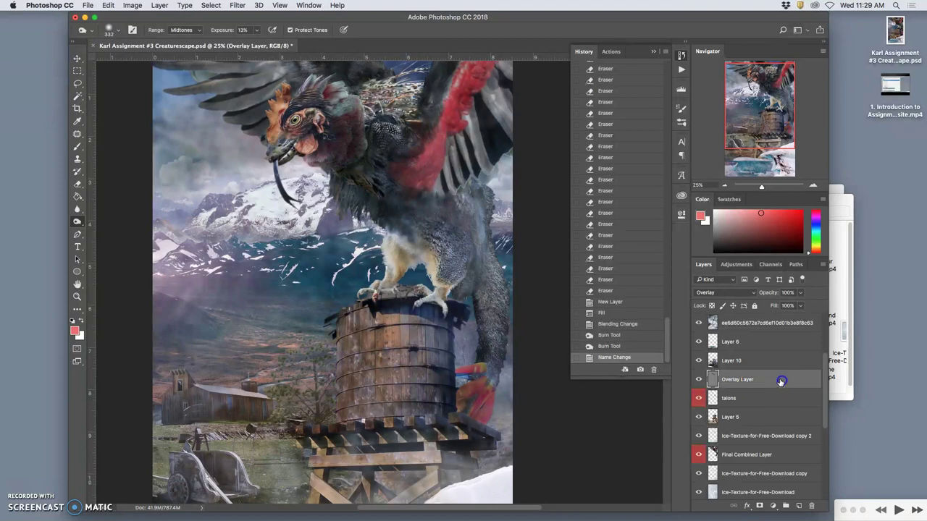
right_click(711, 378)
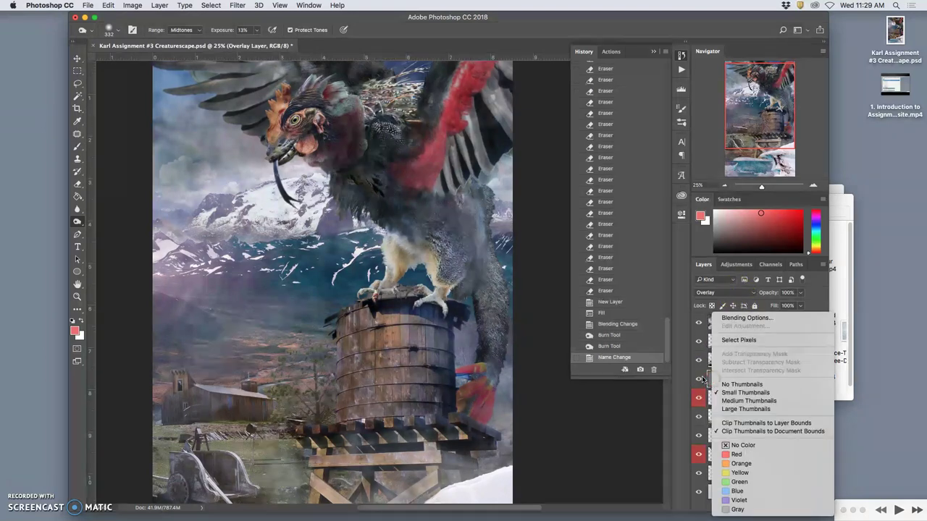
right_click(703, 378)
click(728, 432)
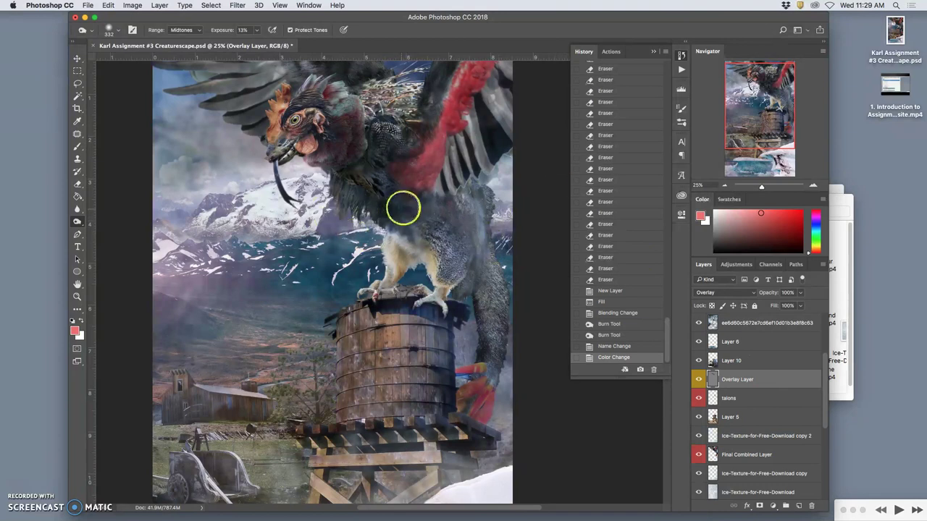
Step: Burn darker shading into the chest, leg, head, wing and barrel top under the talons
drag(403, 207, 420, 237)
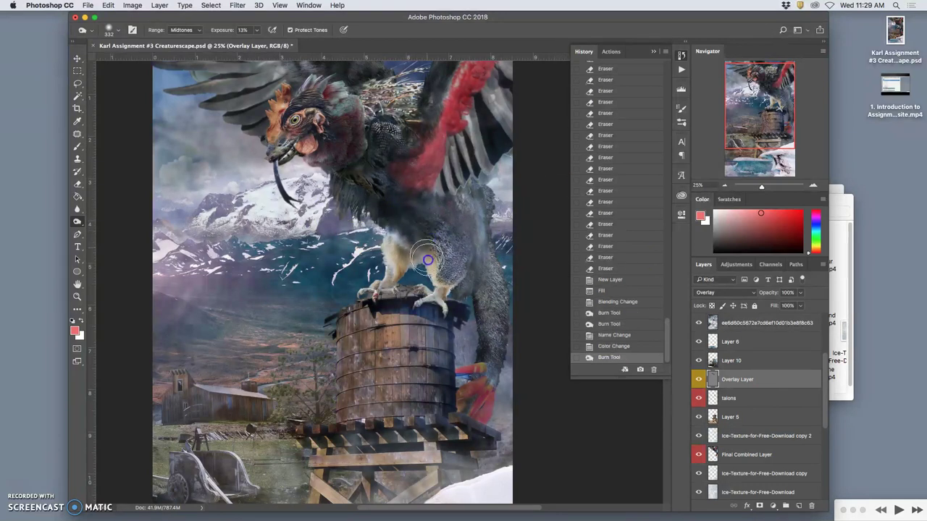
mouse_move(435, 185)
mouse_down()
mouse_move(470, 128)
mouse_move(450, 145)
mouse_move(437, 174)
mouse_move(468, 128)
mouse_move(443, 178)
mouse_up()
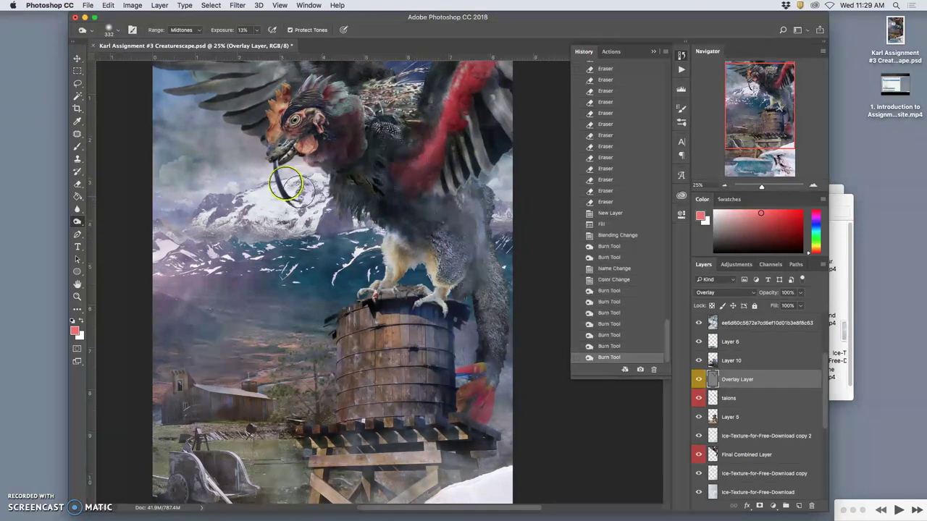
mouse_move(236, 69)
mouse_down()
mouse_move(282, 77)
mouse_move(273, 94)
mouse_move(259, 77)
mouse_move(294, 67)
mouse_up()
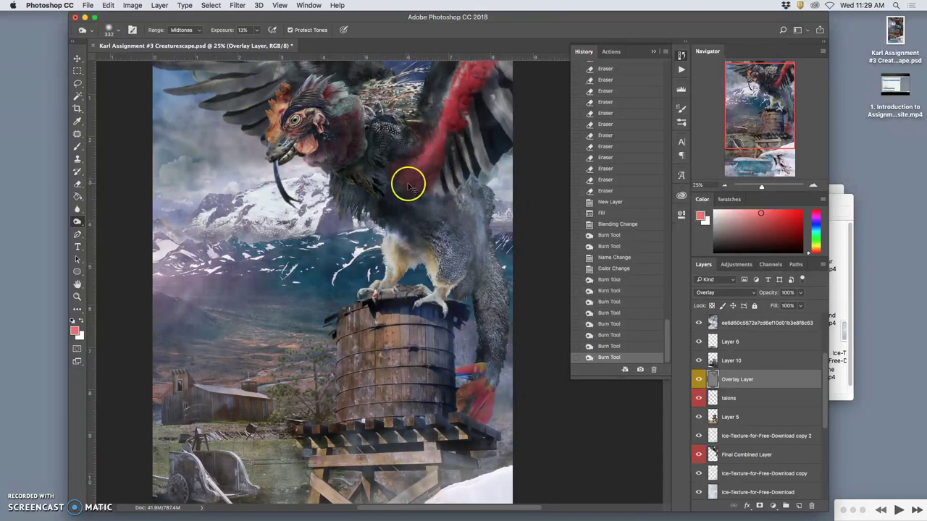
scroll(410, 166, down, 1)
mouse_move(326, 102)
mouse_down()
mouse_move(368, 92)
mouse_move(357, 112)
mouse_move(406, 110)
mouse_move(422, 125)
mouse_move(429, 117)
mouse_move(402, 121)
mouse_move(451, 178)
mouse_up()
mouse_move(463, 210)
mouse_down()
mouse_move(456, 232)
mouse_move(439, 178)
mouse_move(474, 177)
mouse_move(471, 216)
mouse_move(487, 280)
mouse_move(483, 226)
mouse_move(479, 307)
mouse_move(478, 332)
mouse_up()
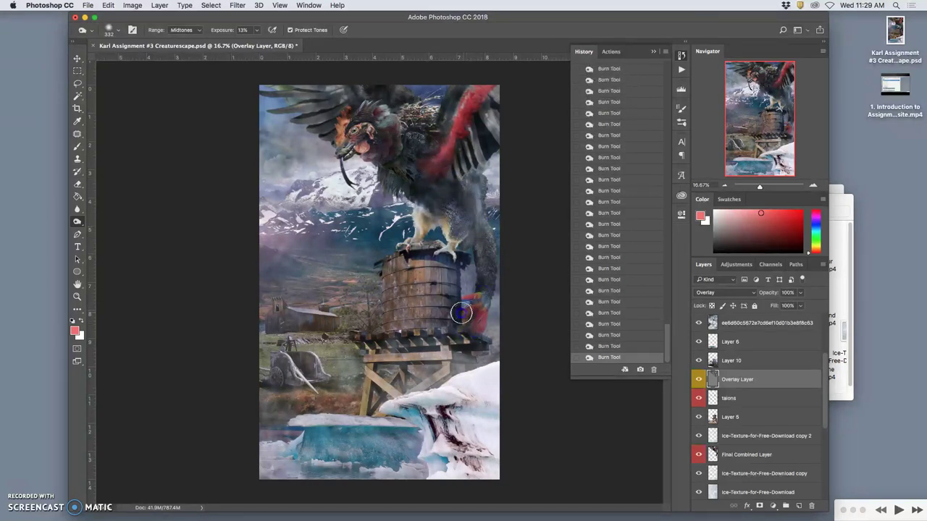
drag(448, 215, 449, 238)
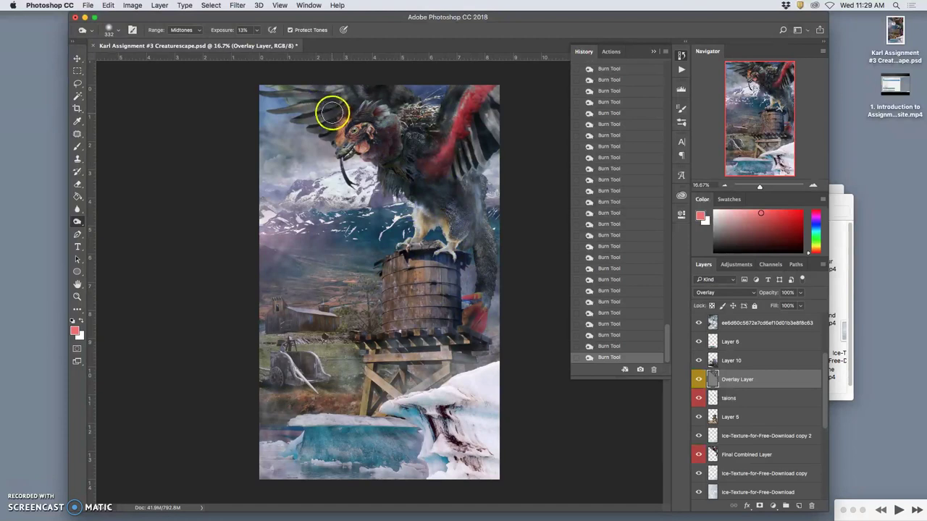
drag(372, 93, 334, 90)
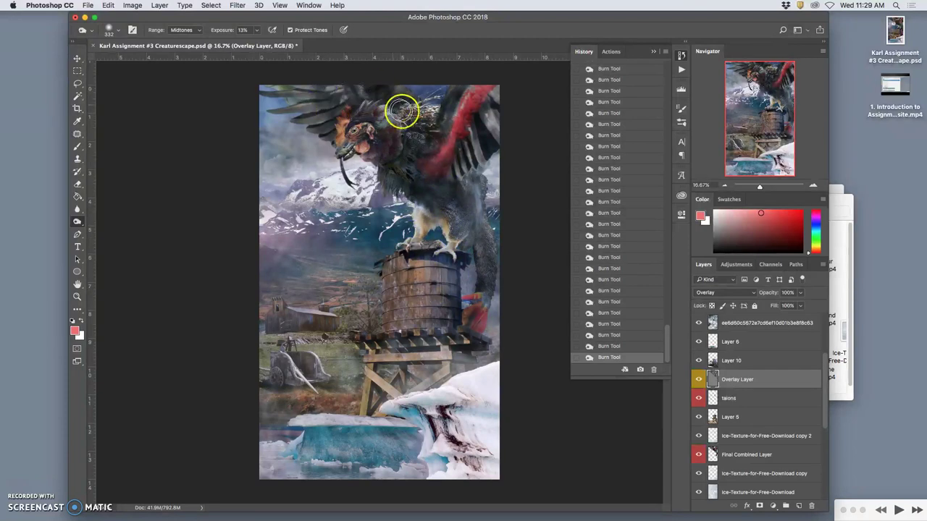
mouse_move(418, 247)
mouse_down()
mouse_move(418, 257)
mouse_move(455, 257)
mouse_move(429, 266)
mouse_up()
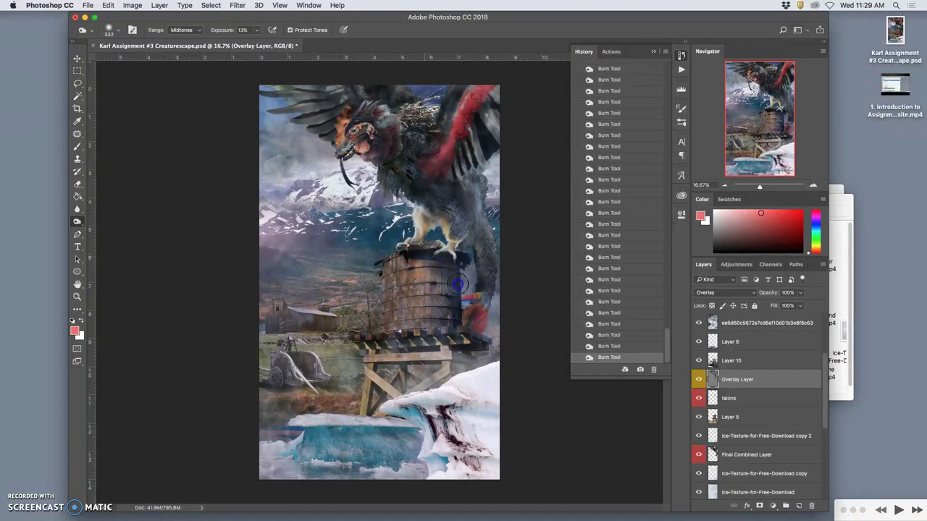
Step: Draw a freehand lasso selection around the top of the water tower barrel
click(76, 85)
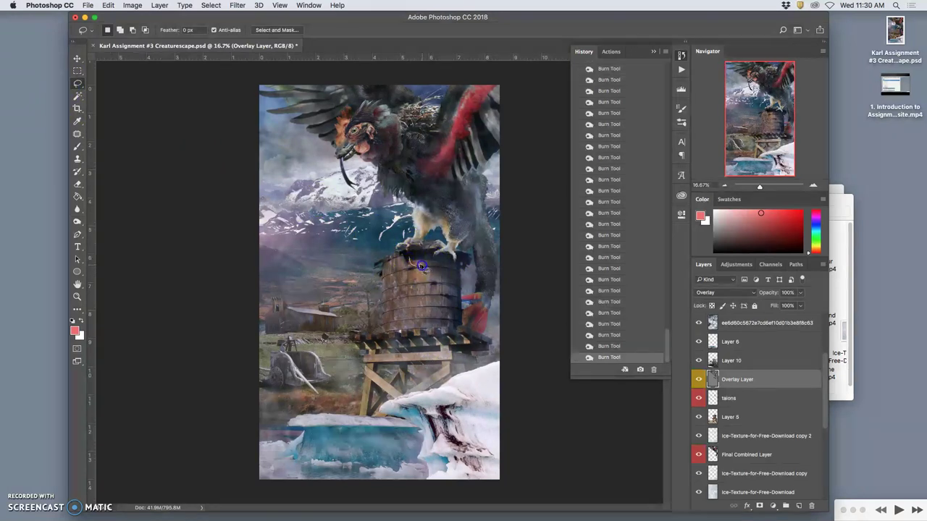
drag(421, 267, 409, 255)
key(cmd+d)
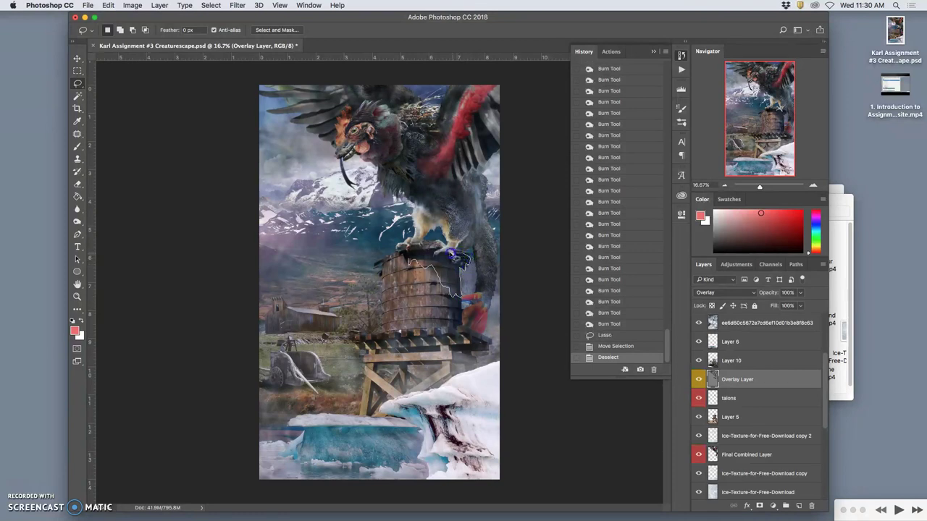
drag(409, 250, 410, 252)
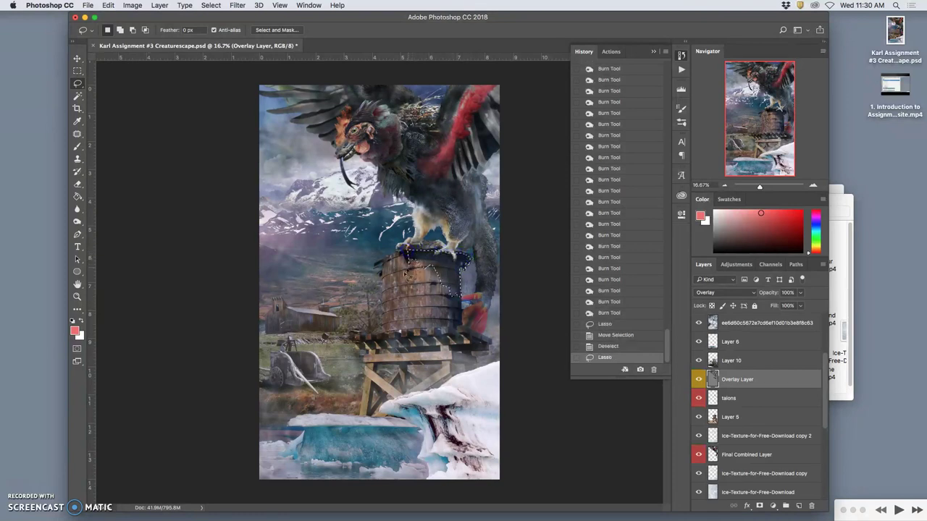
Step: Burn the barrel rim and left edge inside the selection, then deselect and zoom in
click(77, 222)
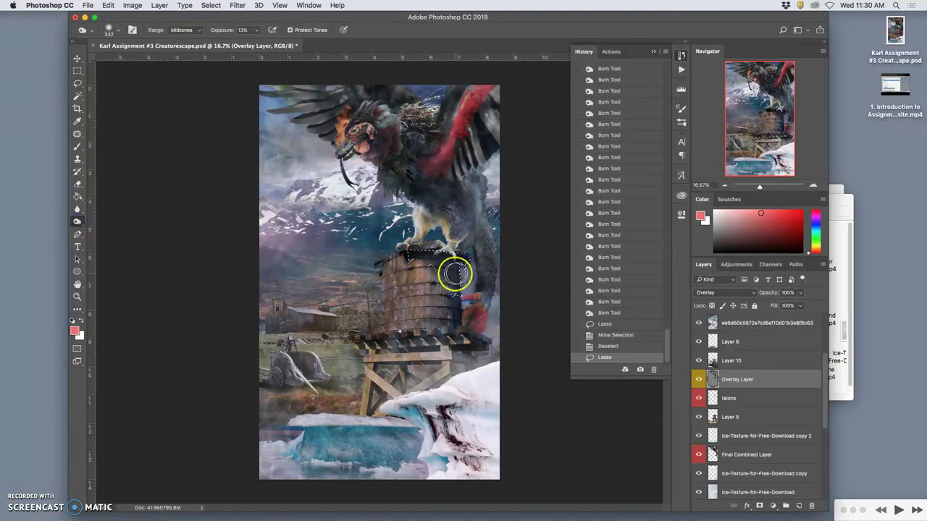
click(442, 273)
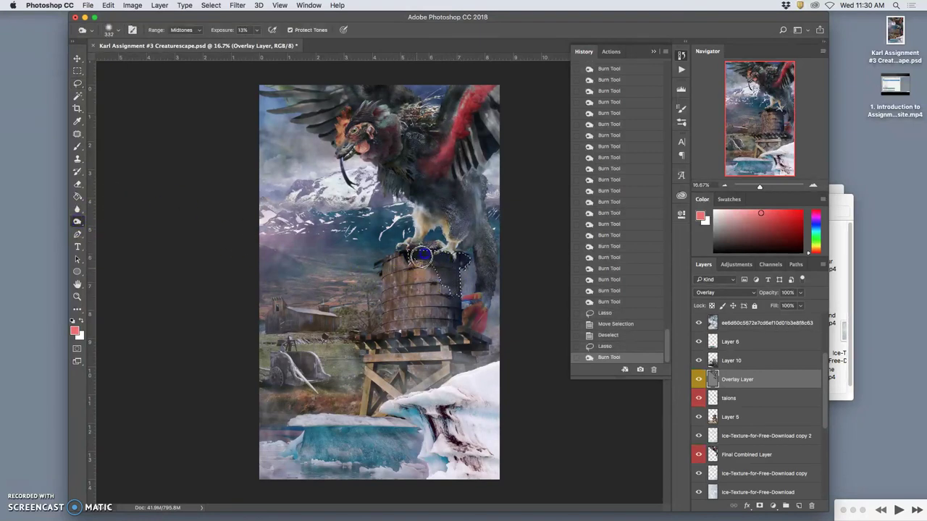
click(441, 267)
click(440, 268)
click(440, 268)
click(440, 268)
click(439, 268)
click(440, 266)
click(440, 265)
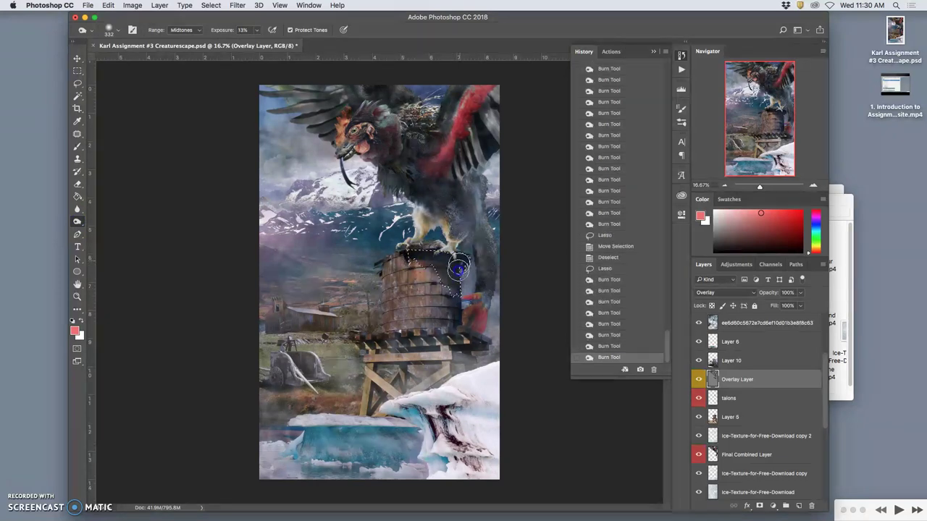
click(443, 267)
click(445, 269)
click(430, 257)
click(405, 250)
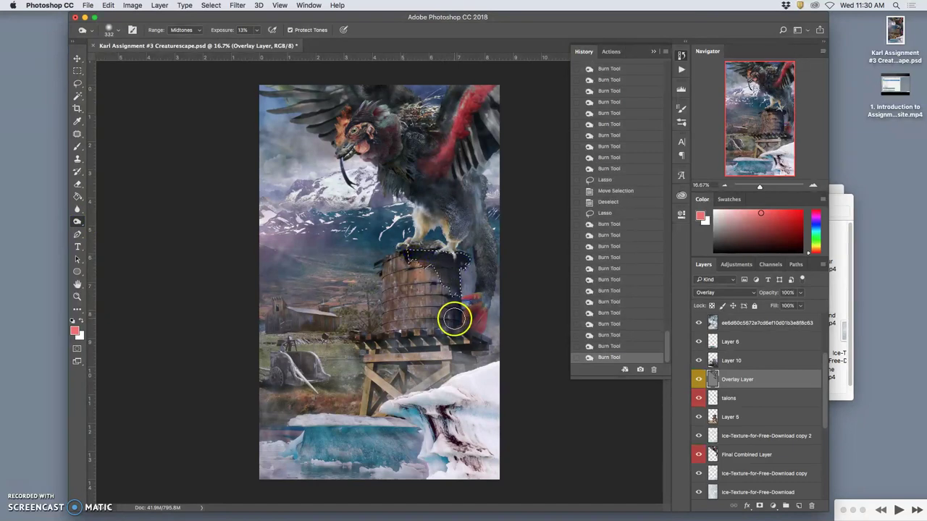
key(super+d)
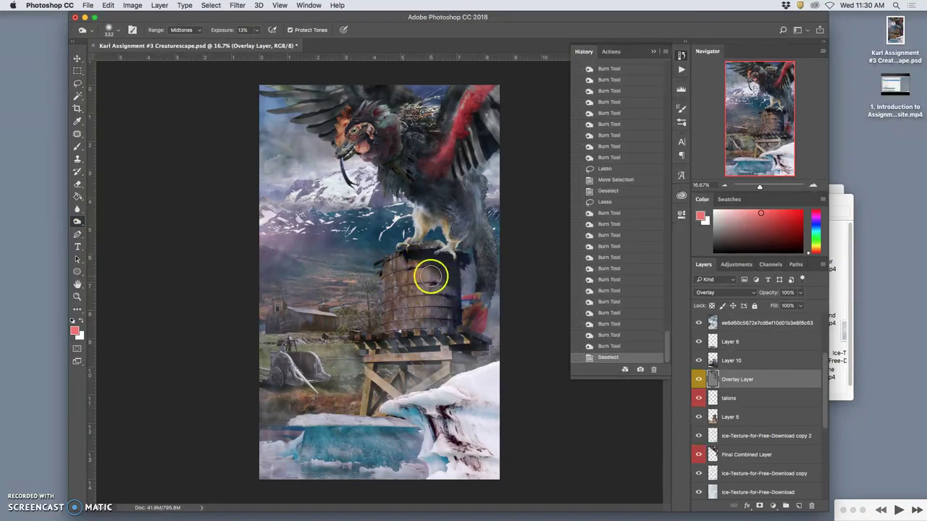
key(super+equal)
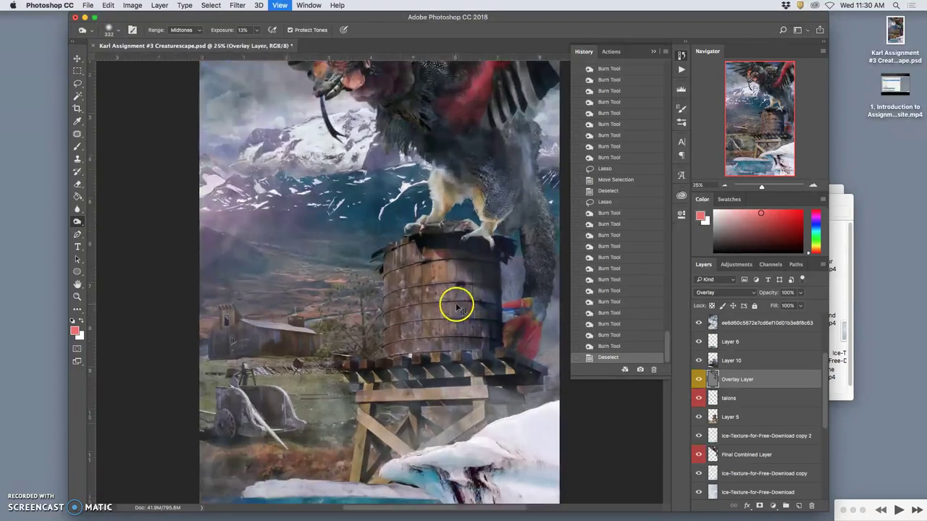
scroll(494, 282, right, 4)
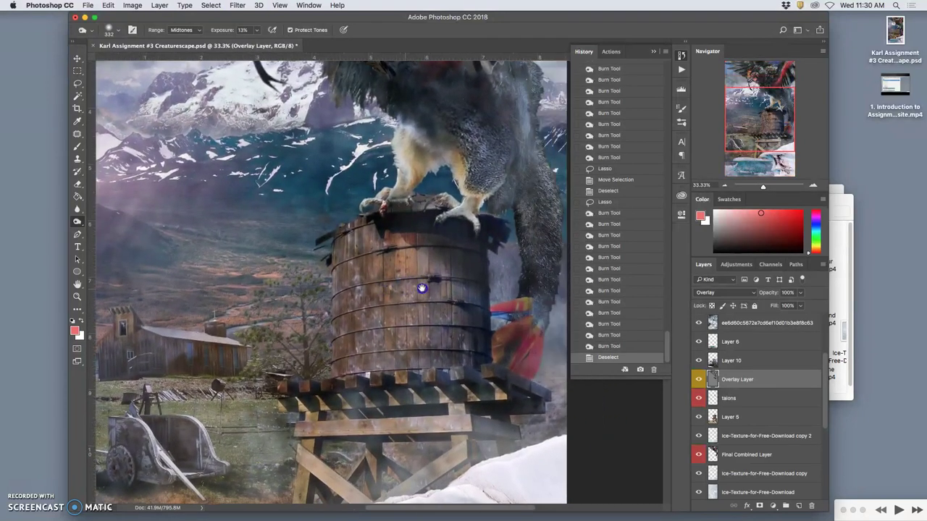
Step: Desaturate the barrel top under the talons with the Sponge tool at 50% flow
click(78, 223)
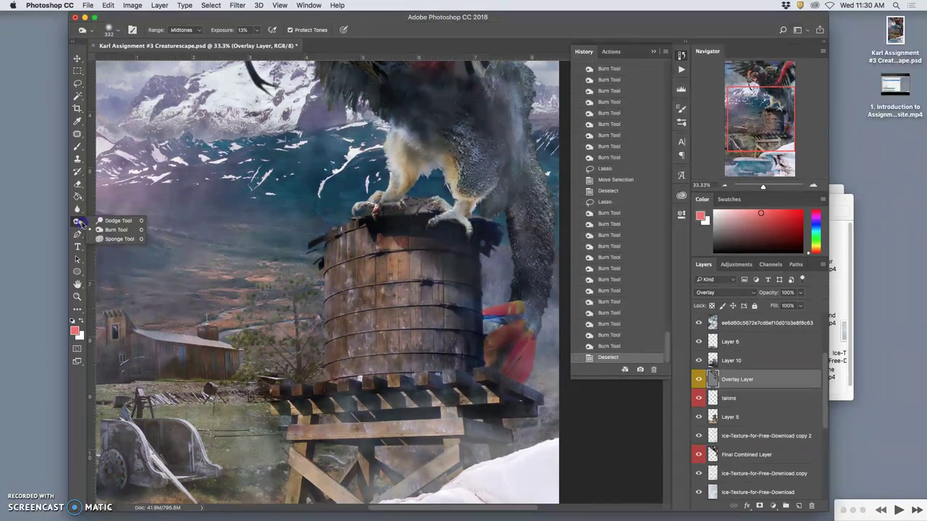
click(109, 242)
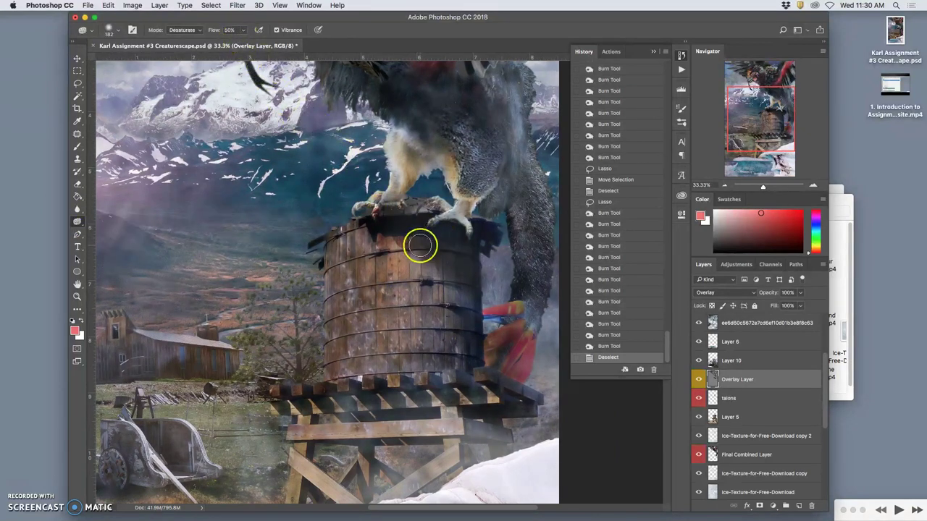
drag(414, 238, 411, 250)
drag(406, 246, 409, 249)
drag(408, 245, 417, 253)
drag(419, 252, 502, 271)
click(765, 418)
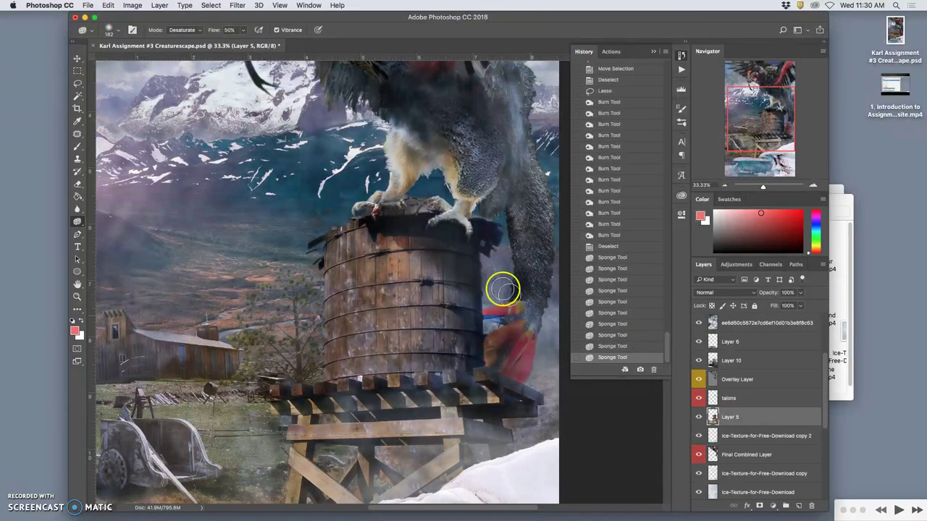
drag(402, 231, 406, 238)
mouse_move(405, 241)
mouse_down()
mouse_move(457, 274)
mouse_move(458, 247)
mouse_move(406, 242)
mouse_up()
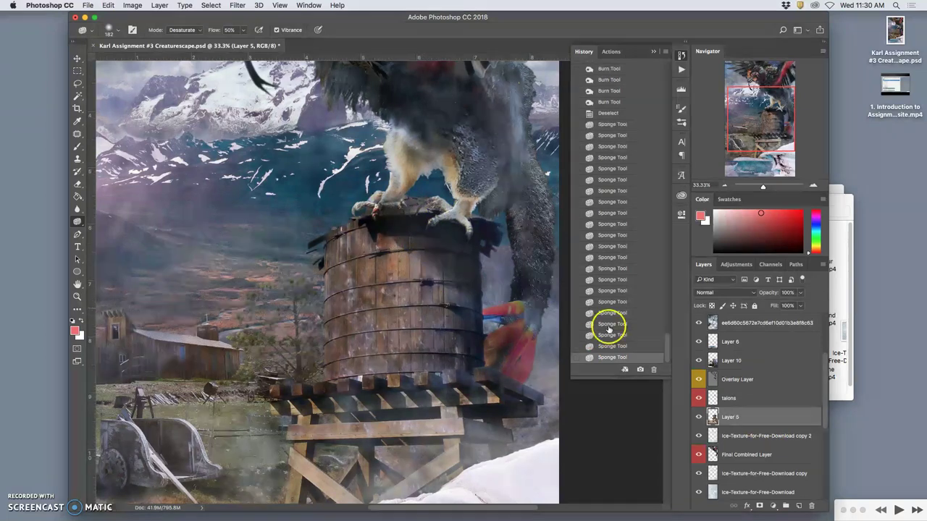
Step: Reselect the Overlay Layer and restore its blend mode to Overlay after trying another mode
click(728, 382)
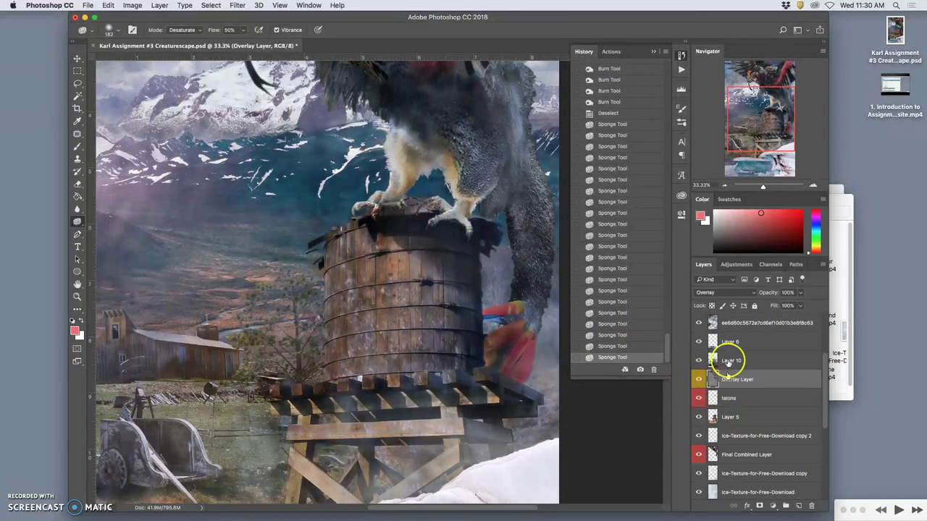
click(722, 292)
click(642, 267)
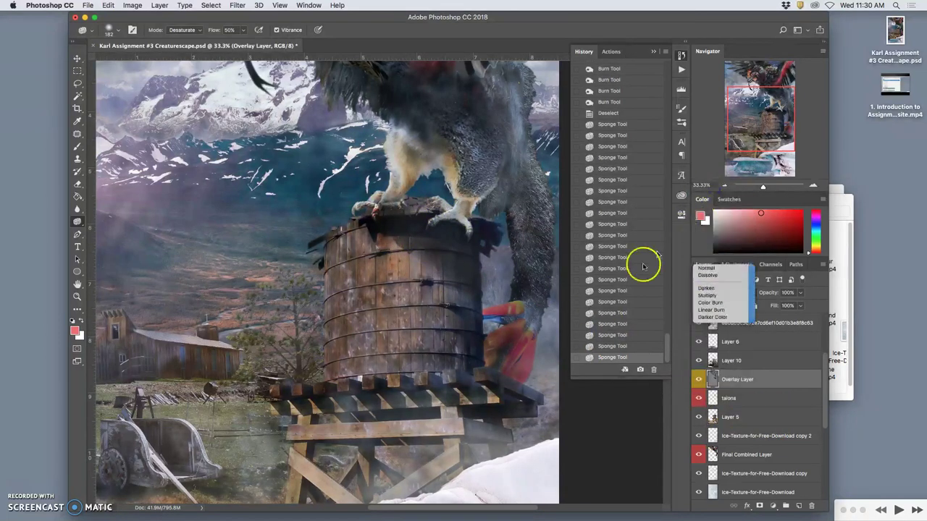
key(super+minus)
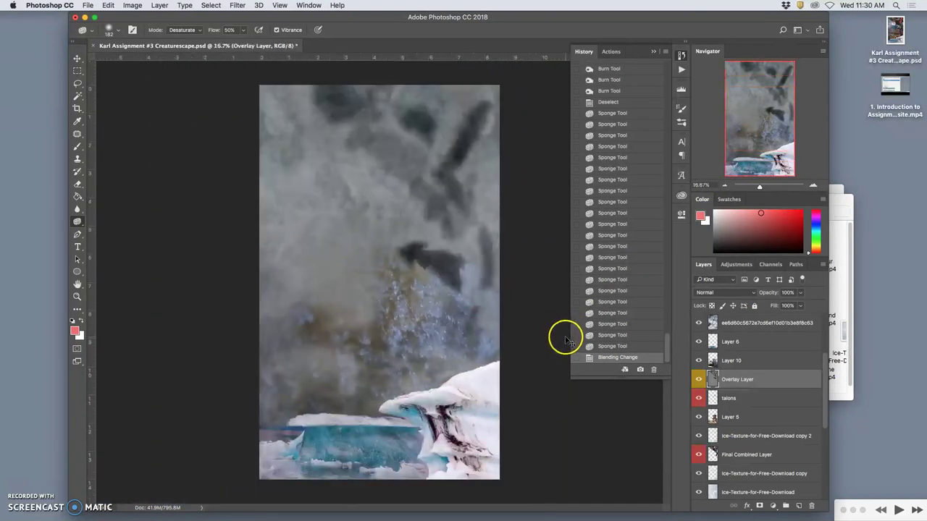
key(super+minus)
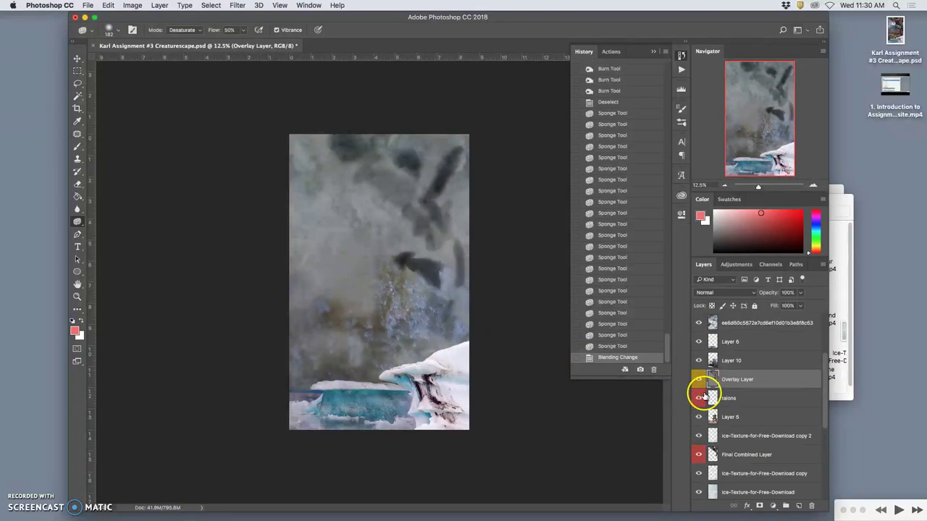
click(721, 294)
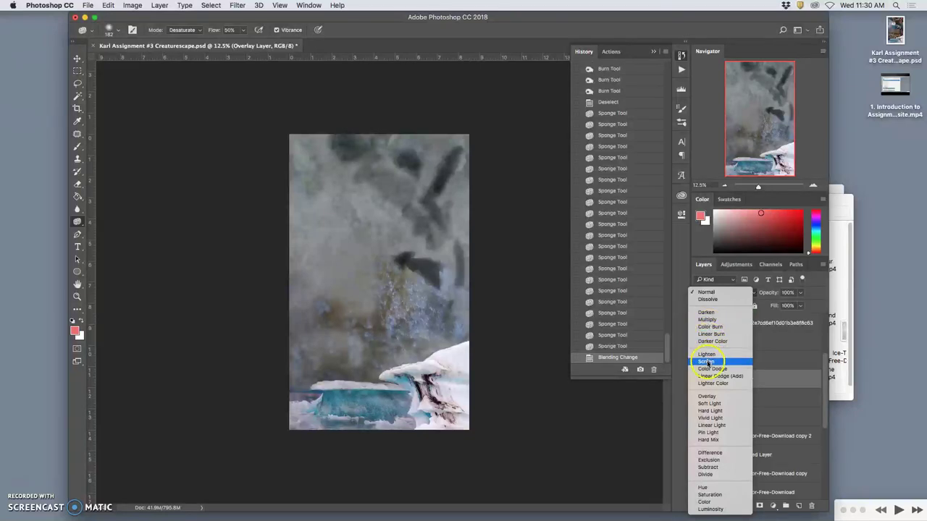
click(706, 396)
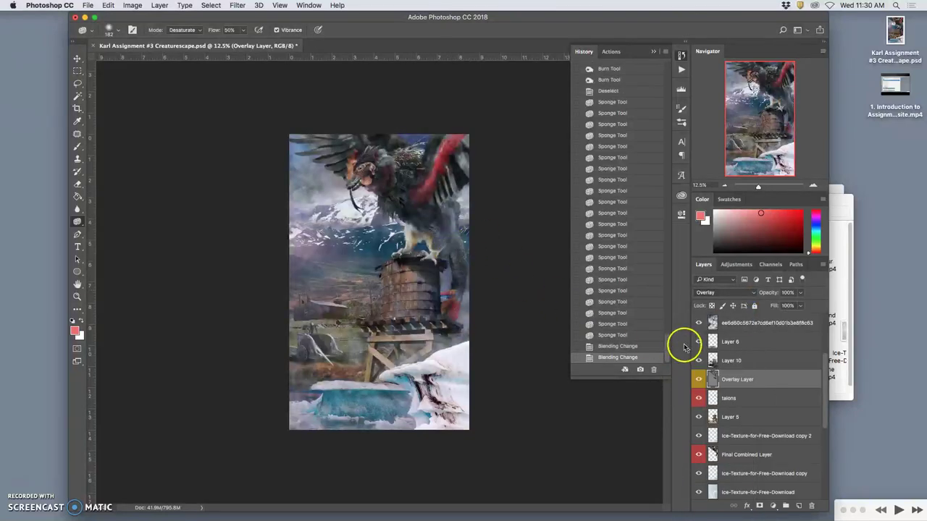
Step: Toggle the Overlay Layer's visibility to compare before and after, leaving it visible
click(699, 379)
click(698, 379)
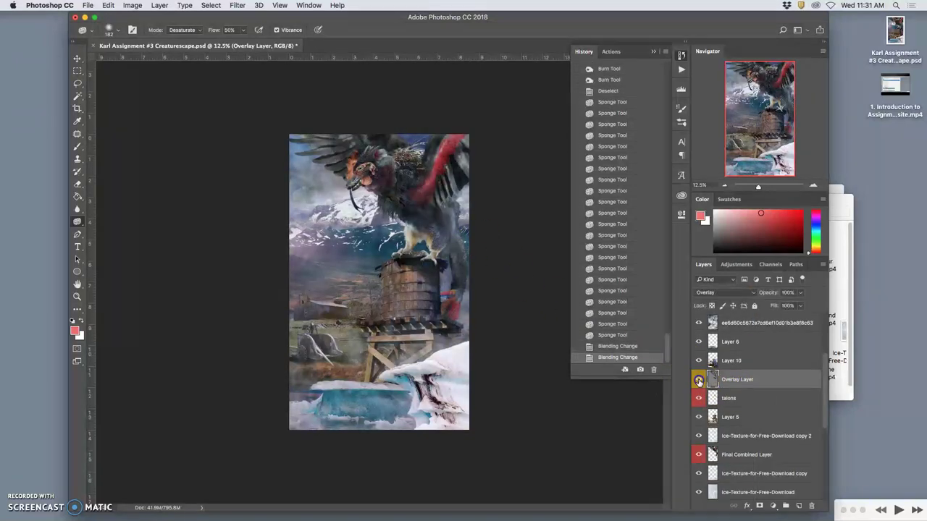
click(698, 380)
click(697, 380)
click(696, 380)
click(695, 379)
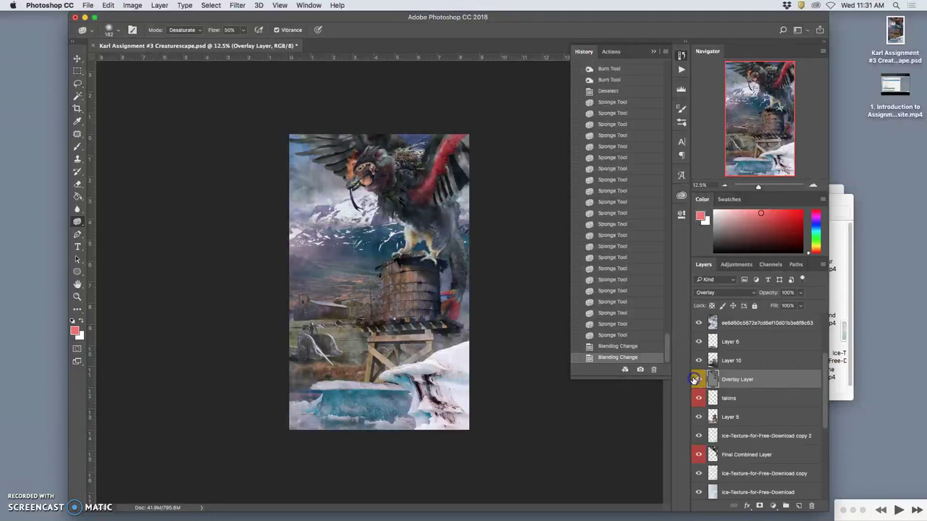
click(694, 378)
click(694, 378)
click(695, 378)
click(694, 378)
Step: Burn darker shading along the top right and edge of the creature's wing
click(78, 222)
click(115, 220)
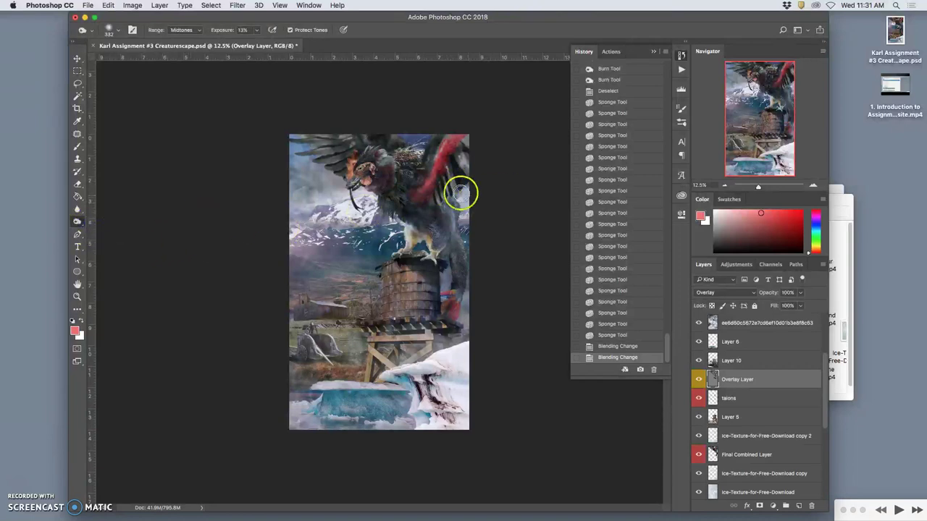
drag(461, 148, 461, 174)
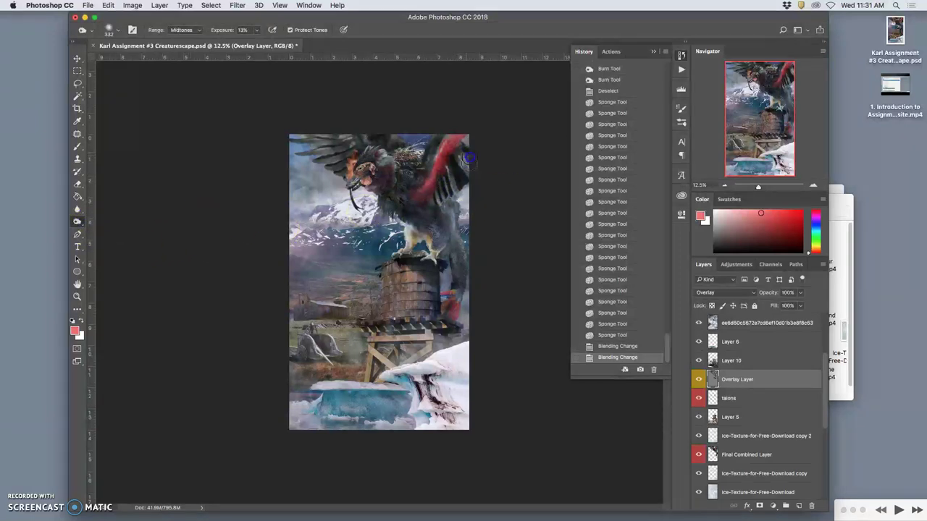
mouse_move(395, 205)
mouse_down()
mouse_move(272, 190)
mouse_move(315, 128)
mouse_move(383, 183)
mouse_move(411, 230)
mouse_up()
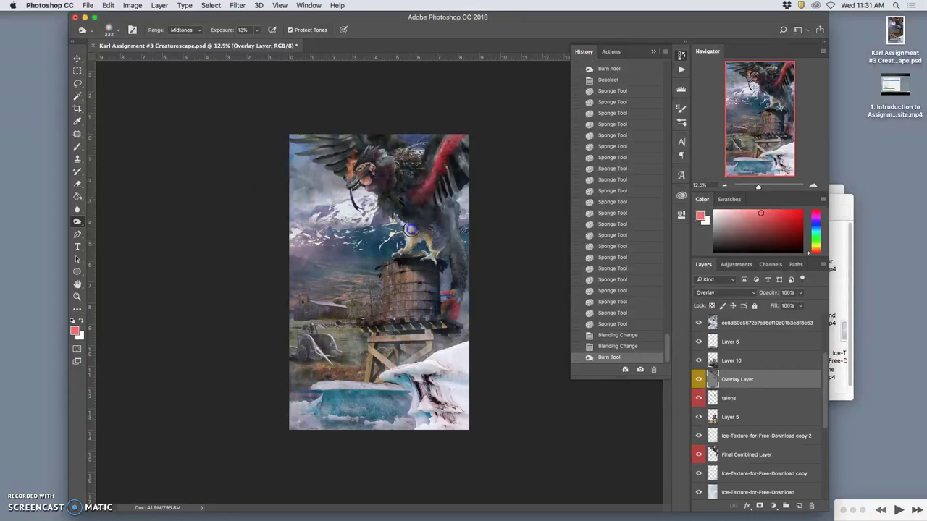
mouse_move(469, 217)
mouse_down()
mouse_move(437, 209)
mouse_move(415, 156)
mouse_up()
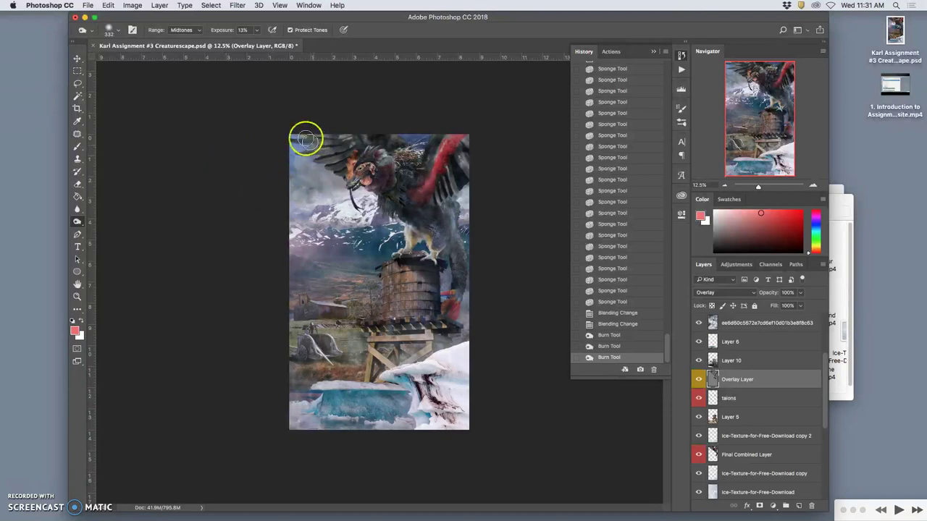
Step: Burn the top of the bird's head in the Highlights range, then pick the Dodge tool
click(177, 31)
click(183, 36)
mouse_move(408, 170)
mouse_down()
mouse_move(389, 182)
mouse_move(357, 150)
mouse_up()
click(346, 140)
click(343, 140)
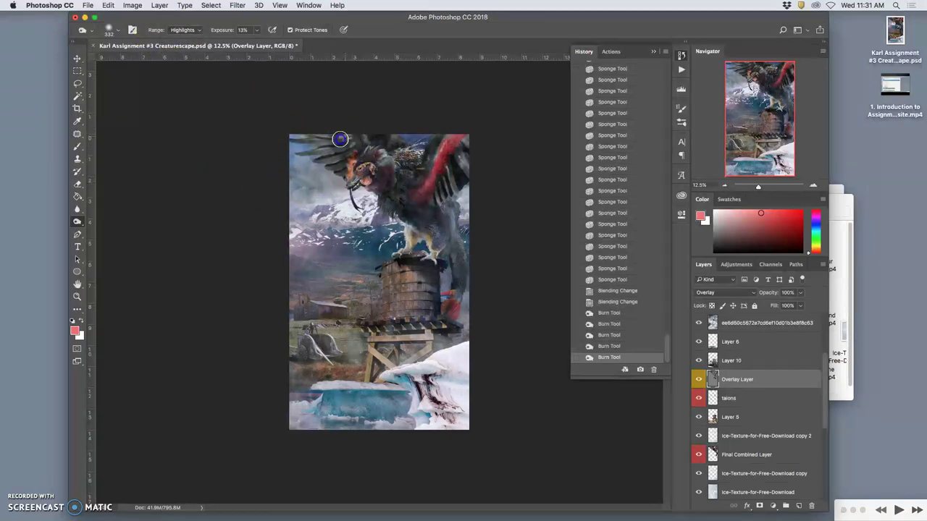
click(341, 139)
click(341, 139)
click(343, 137)
click(343, 138)
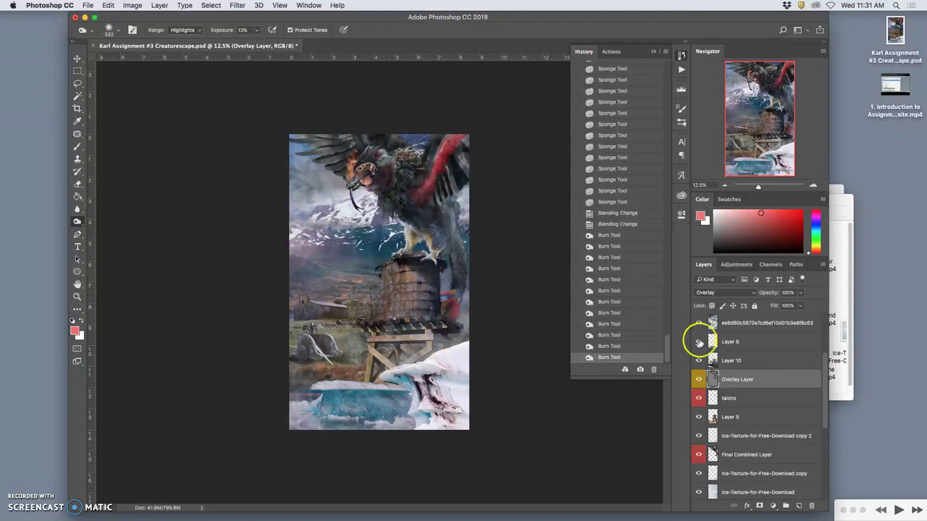
click(77, 222)
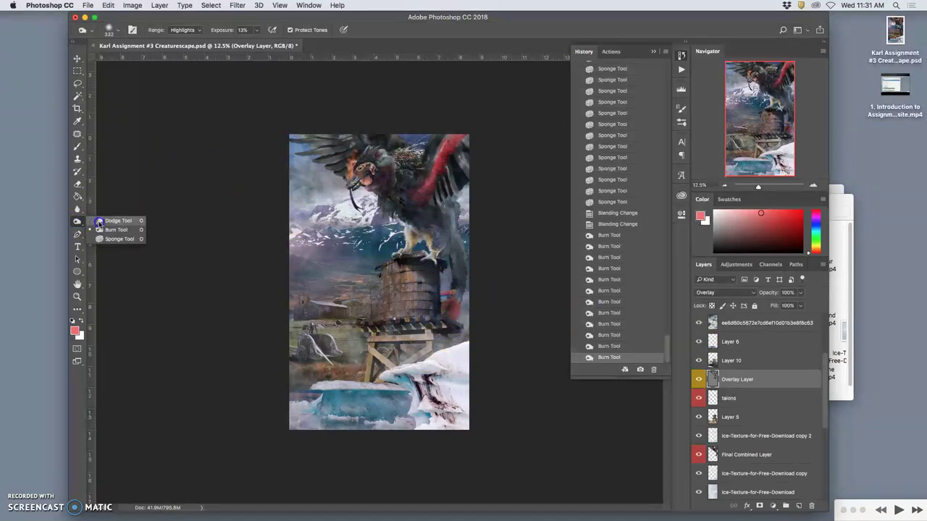
click(105, 217)
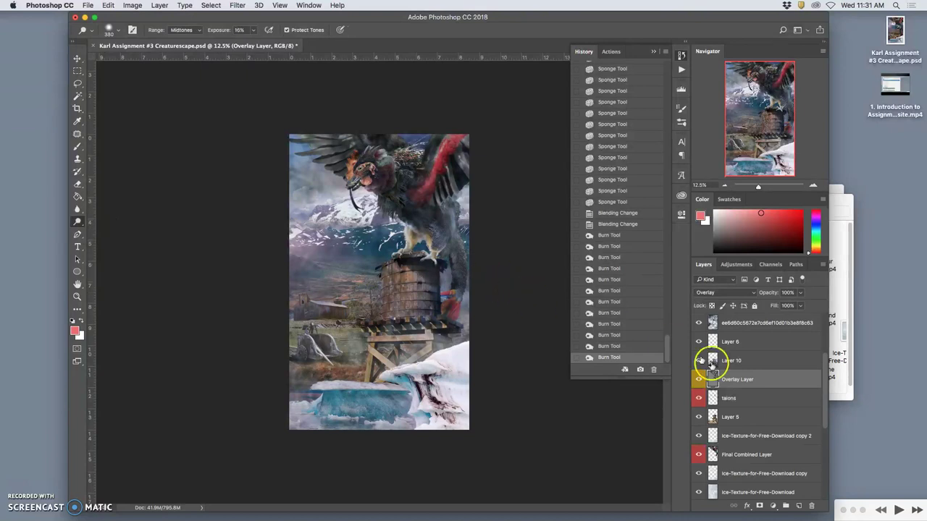
Step: Add a new layer and rename the old Overlay Layer to 'Burn Overlay Layer'
click(799, 506)
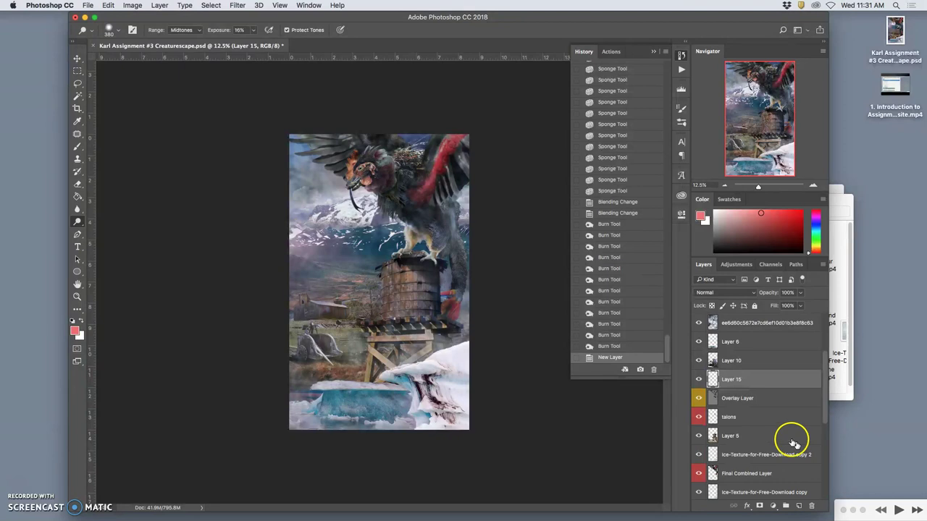
double_click(738, 400)
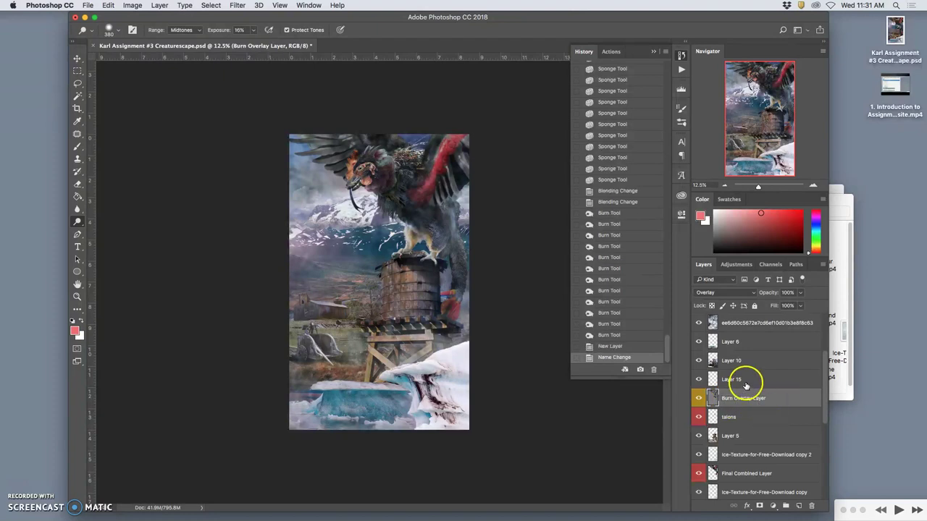
click(740, 381)
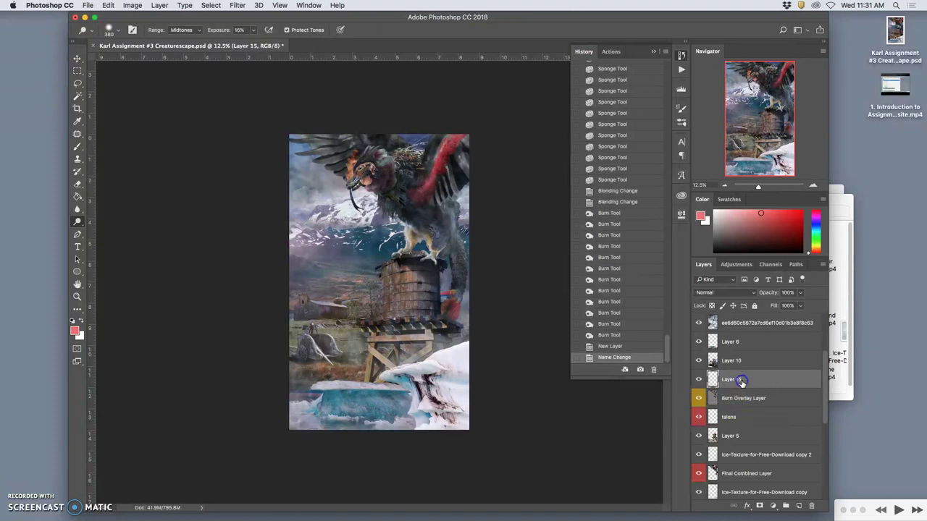
Step: Fill the new layer with 50% Gray, set it to Overlay, and tag it yellow
click(108, 6)
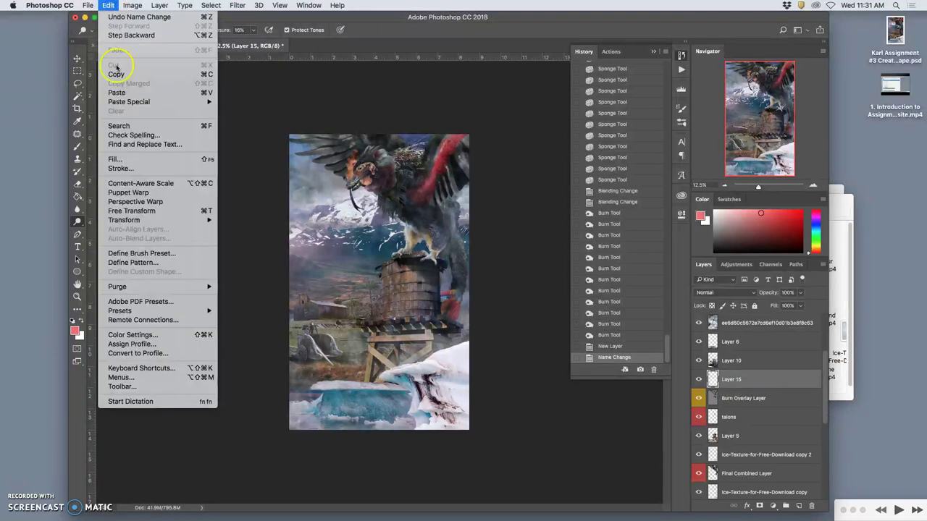
click(116, 155)
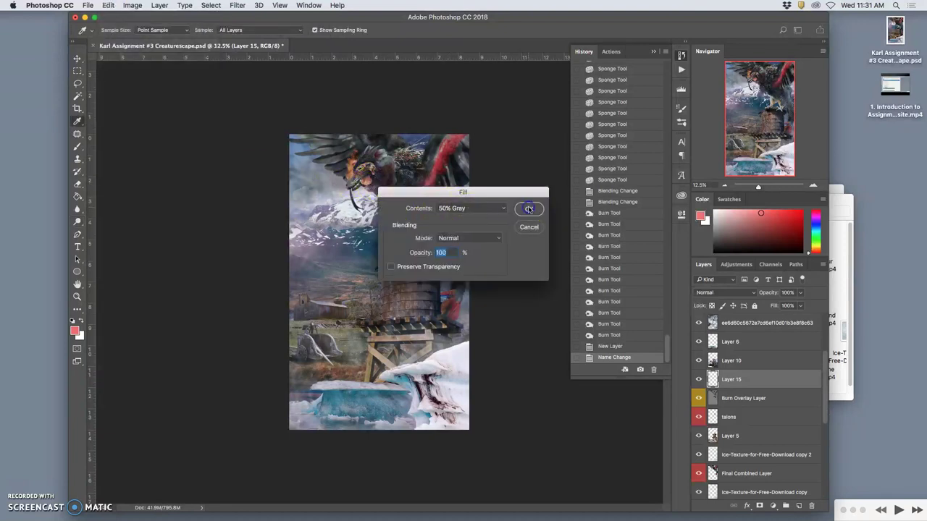
click(528, 210)
click(726, 292)
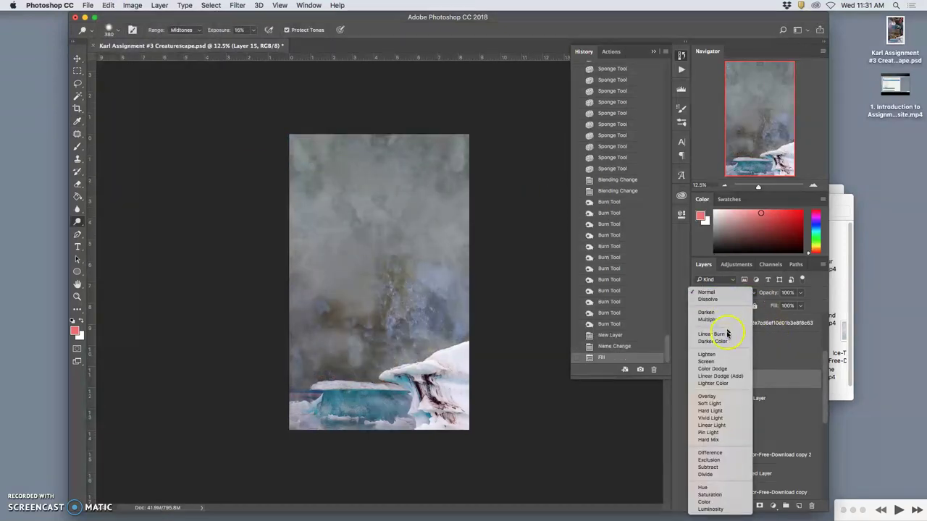
click(716, 397)
click(700, 379)
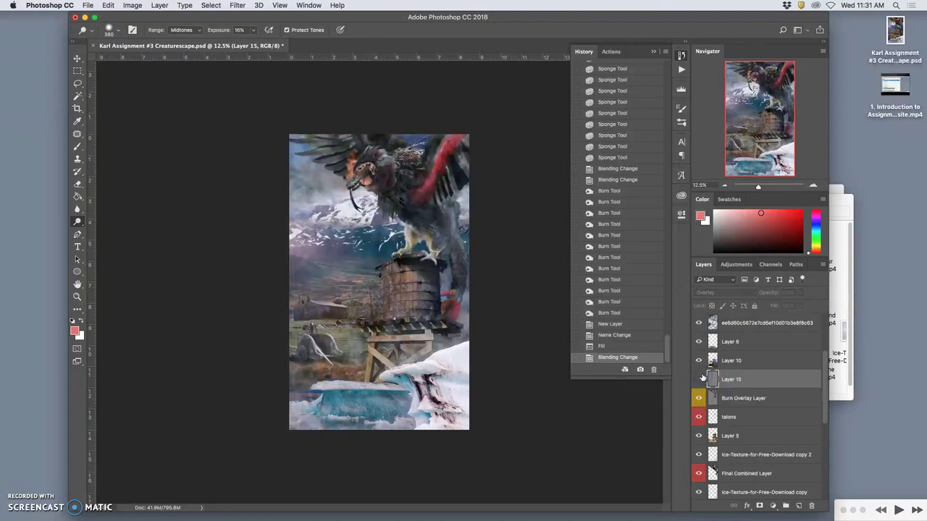
right_click(703, 377)
click(728, 433)
click(700, 378)
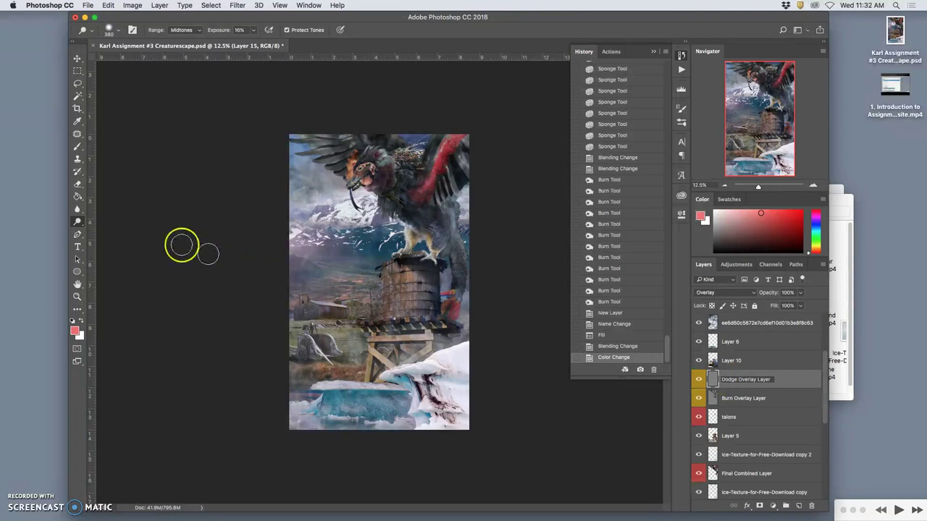
Step: Name the layer 'Dodge Overlay Layer' and dodge the creature's head and right wing edge
key(Return)
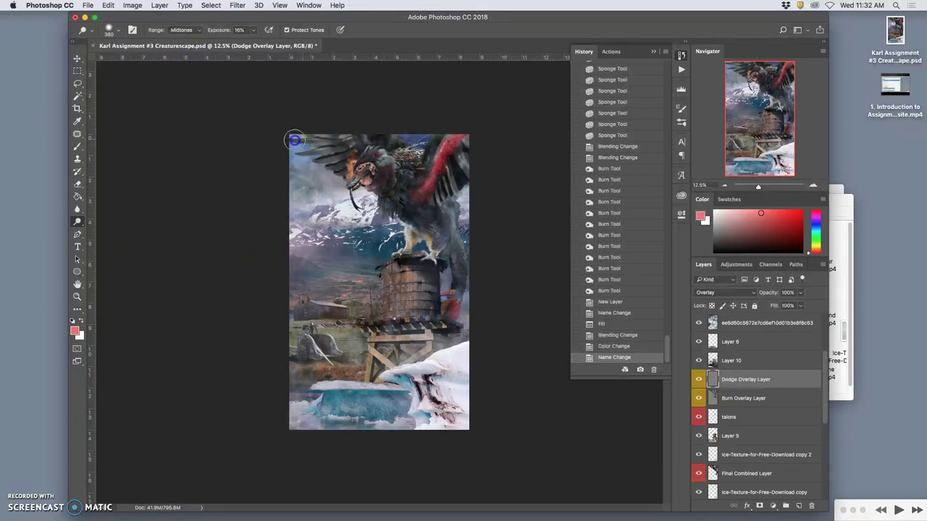
mouse_move(294, 140)
mouse_down()
mouse_move(393, 193)
mouse_move(383, 210)
mouse_move(402, 209)
mouse_move(409, 230)
mouse_move(435, 182)
mouse_move(435, 141)
mouse_move(378, 134)
mouse_up()
drag(457, 209, 455, 181)
mouse_move(455, 181)
mouse_down()
mouse_move(465, 281)
mouse_move(448, 260)
mouse_move(453, 282)
mouse_move(434, 232)
mouse_move(408, 220)
mouse_up()
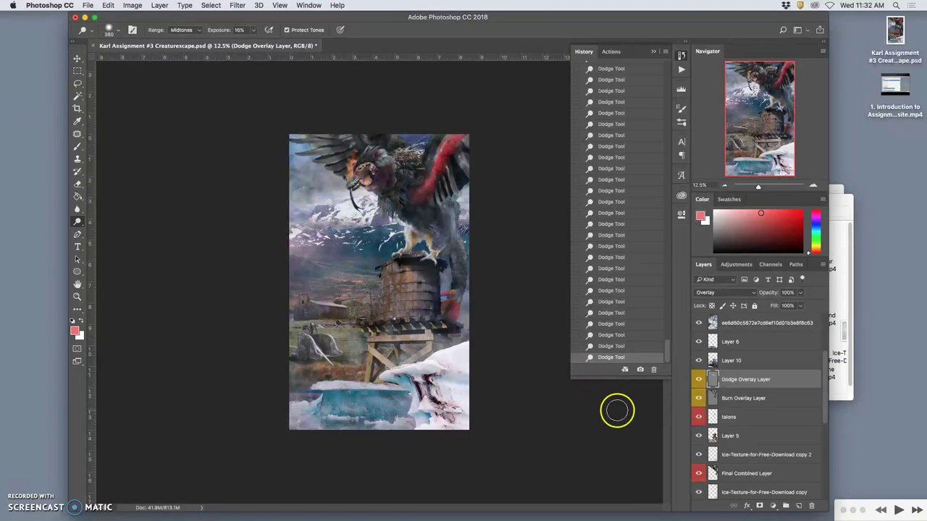
Step: Zoom to 25% and set the Dodge Overlay Layer to Normal to reveal its grey
key(super+equal)
key(super+equal)
scroll(532, 338, up, 8)
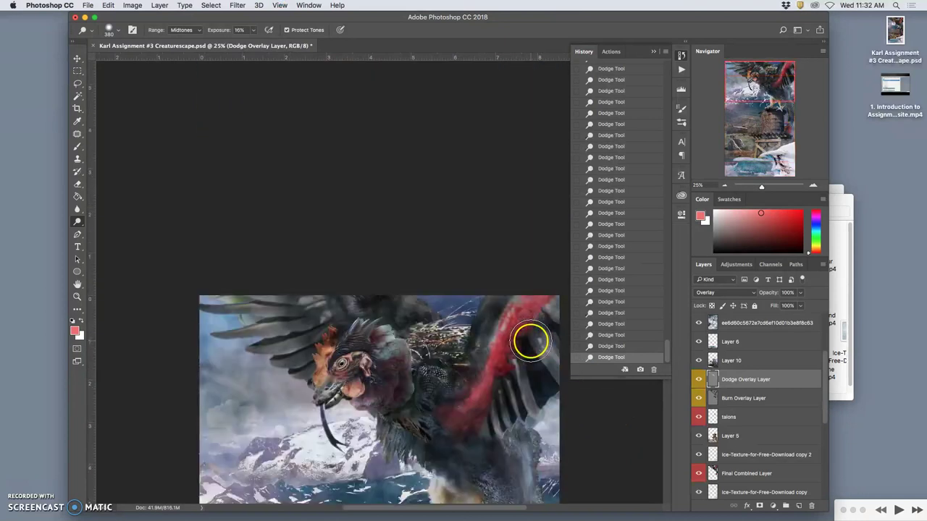
scroll(531, 337, down, 4)
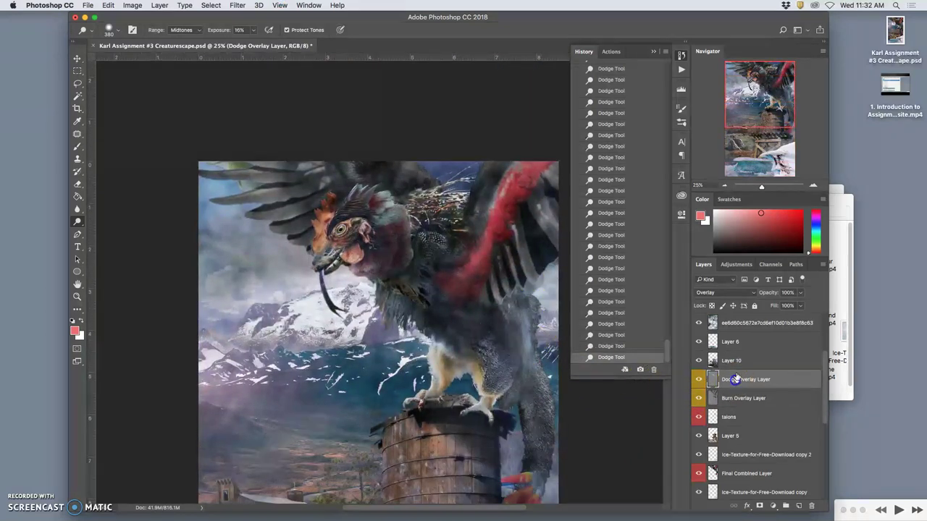
click(718, 293)
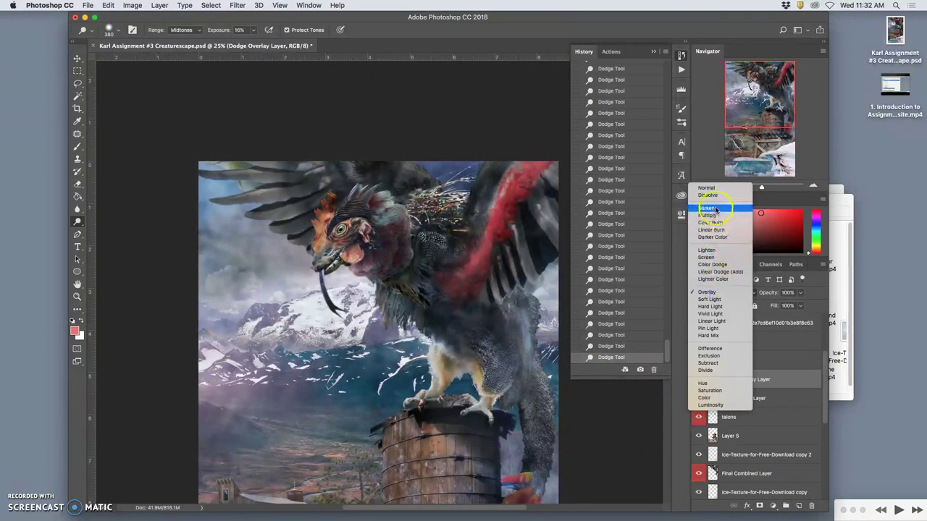
click(705, 187)
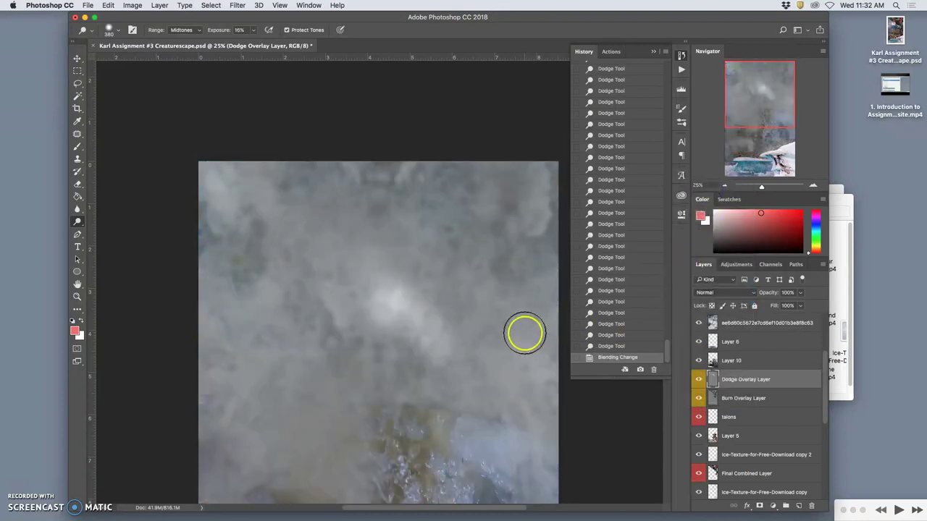
Step: Hide Layers 6, 10, 11, 14 and the long-named ee6d60c image layers above the overlays
click(699, 360)
click(699, 341)
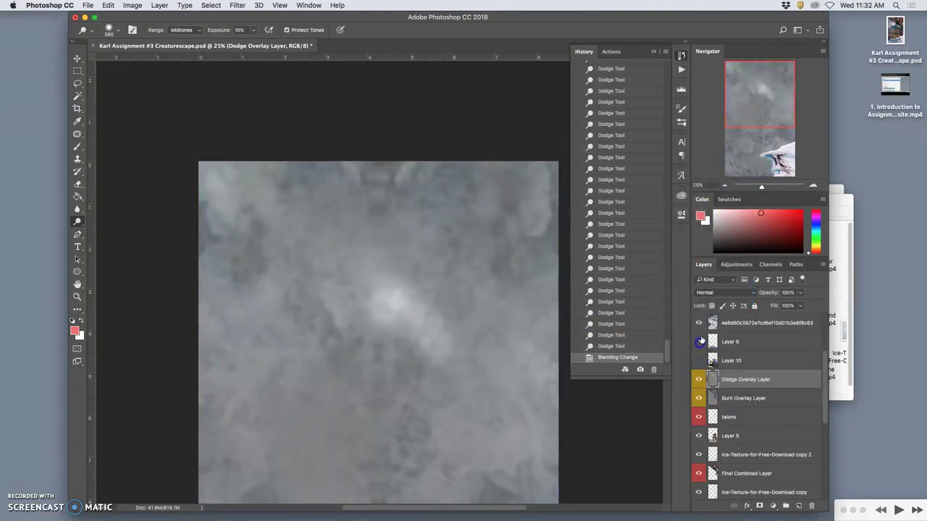
mouse_move(700, 326)
mouse_down()
mouse_move(729, 352)
mouse_move(713, 339)
mouse_up()
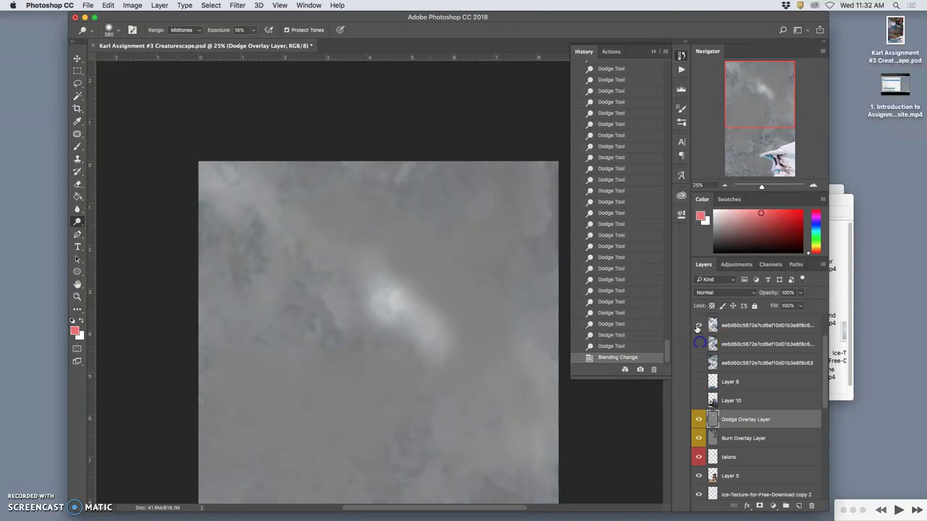
scroll(713, 341, up, 3)
click(699, 360)
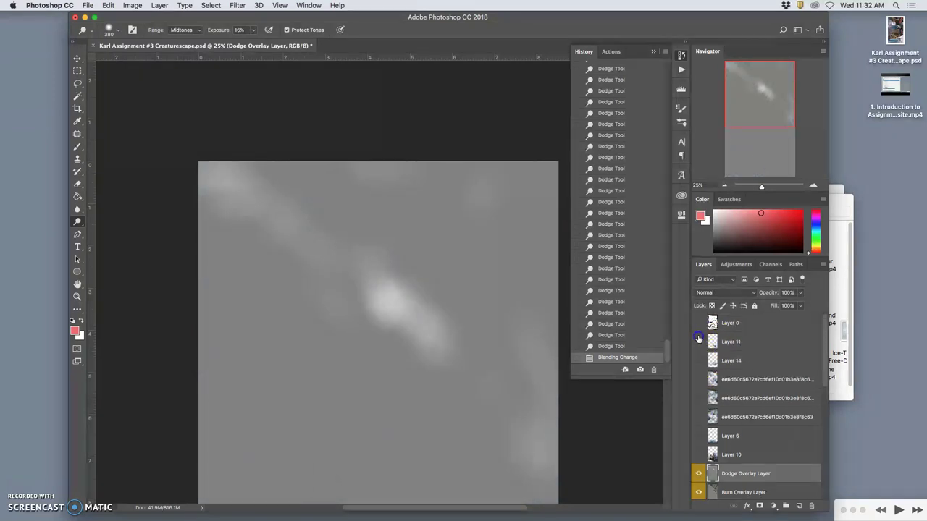
click(700, 341)
scroll(740, 413, down, 3)
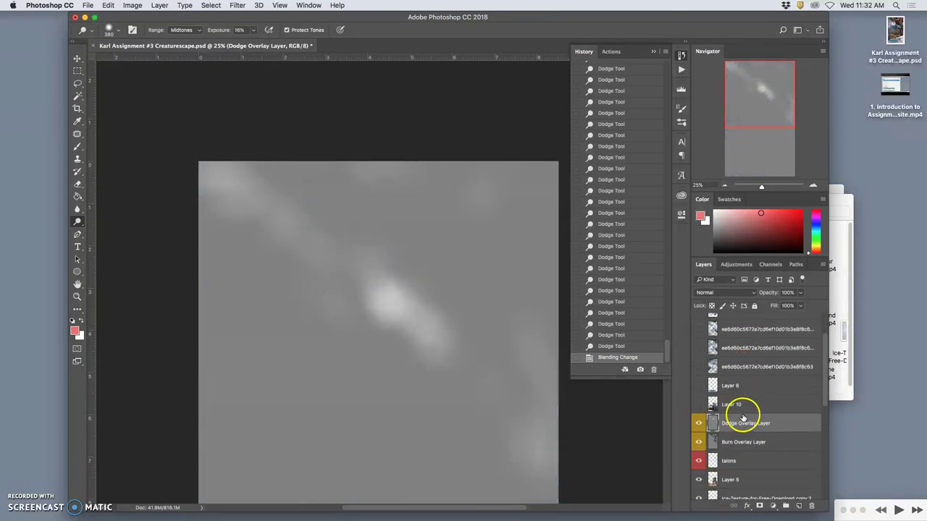
Step: Set the Dodge Overlay Layer's blend mode back to Overlay
click(724, 292)
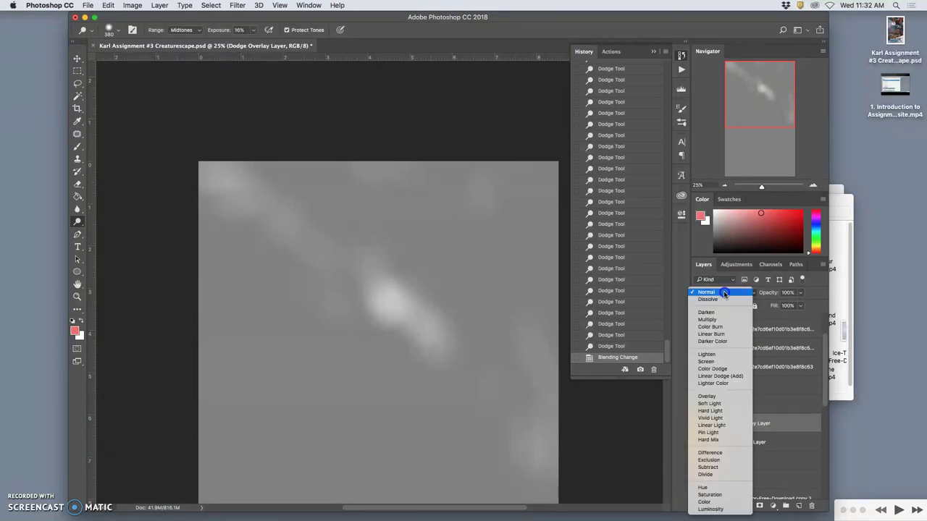
click(723, 293)
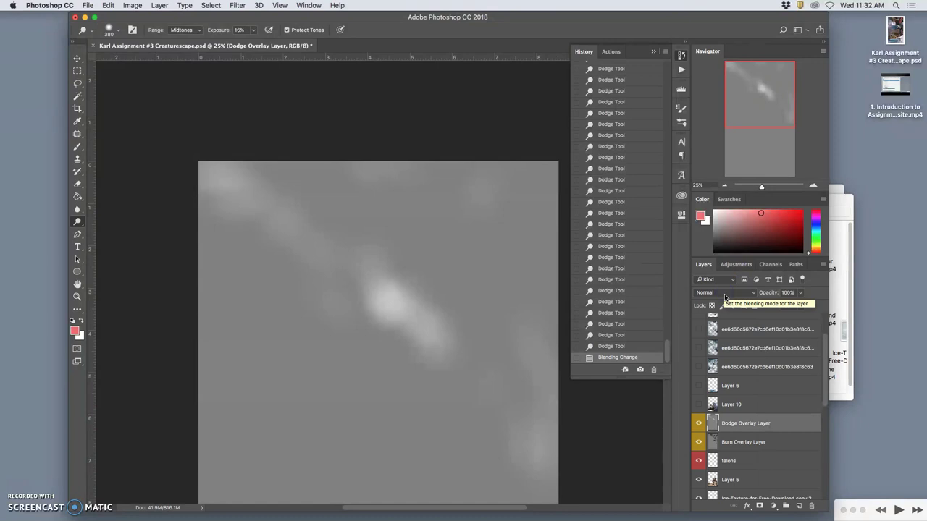
drag(723, 292, 706, 396)
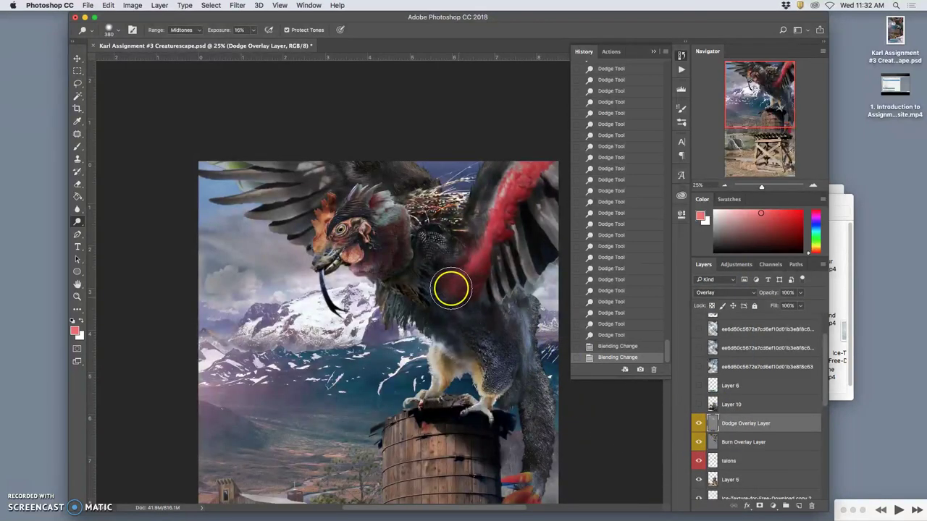
Step: Toggle the Dodge Overlay Layer off and on repeatedly to compare its effect
click(699, 422)
click(699, 423)
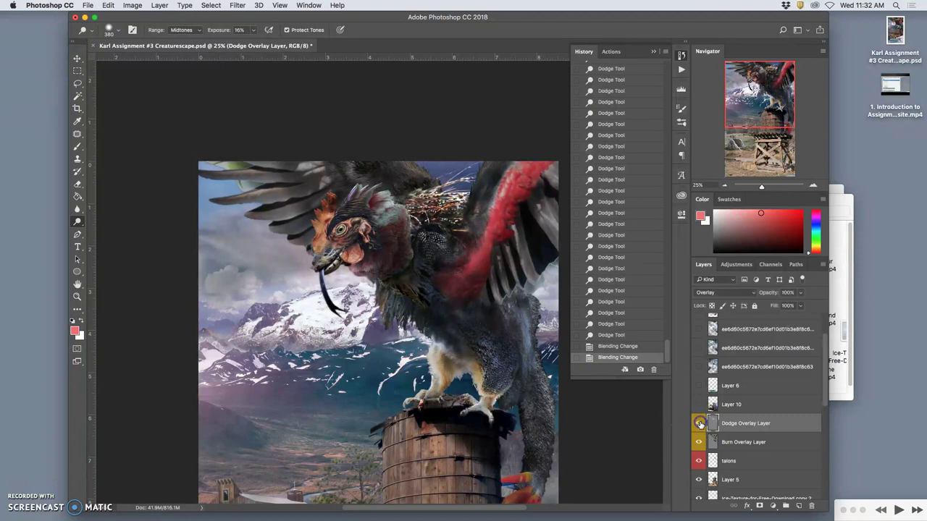
click(699, 423)
click(700, 423)
click(699, 422)
click(699, 422)
click(699, 423)
click(699, 423)
click(699, 423)
click(699, 422)
click(699, 422)
click(699, 422)
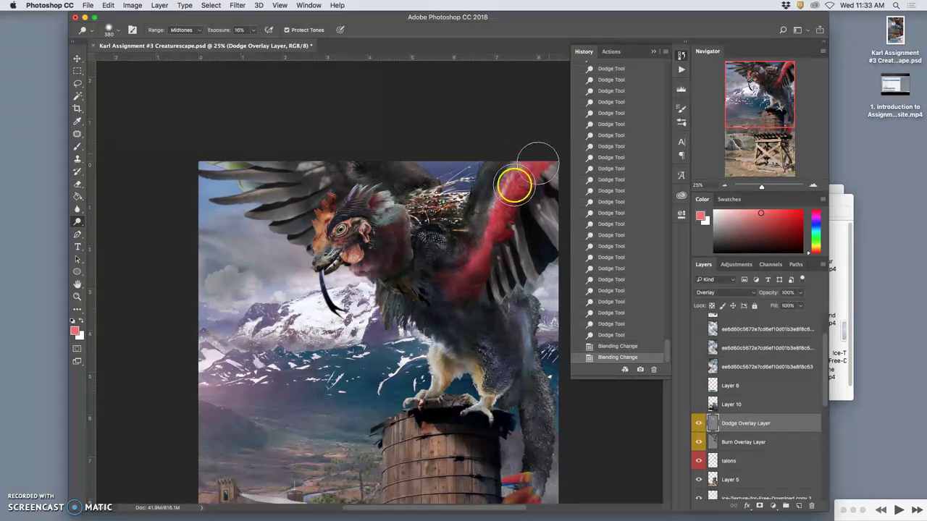
Step: Dodge the creature's neck, head, talon area and right leg to lighten them
mouse_move(516, 182)
mouse_down()
mouse_move(459, 242)
mouse_move(470, 209)
mouse_up()
drag(375, 207, 338, 207)
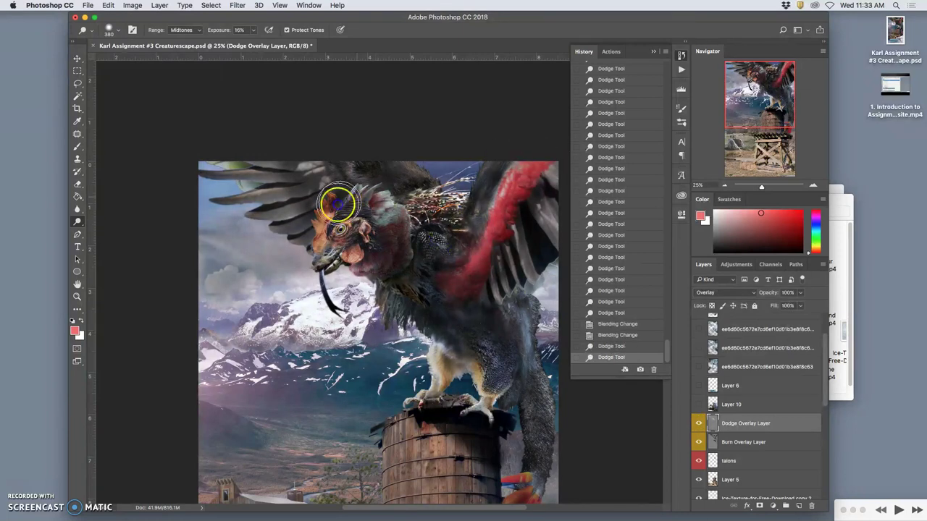
mouse_move(502, 415)
mouse_down()
mouse_move(505, 380)
mouse_move(511, 400)
mouse_move(555, 378)
mouse_move(549, 405)
mouse_up()
mouse_move(546, 459)
mouse_down()
mouse_move(549, 475)
mouse_move(528, 425)
mouse_move(535, 488)
mouse_up()
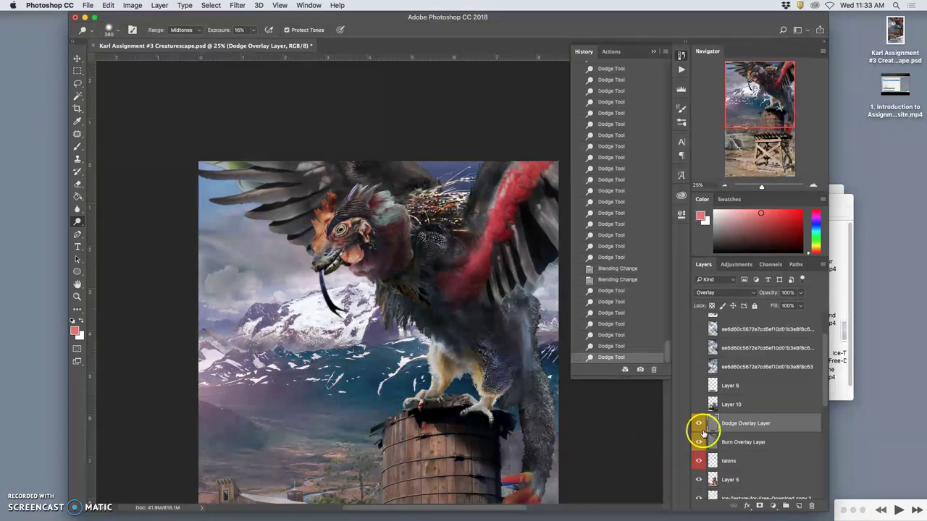
Step: Hide the dodge layer, set the Burn Overlay Layer to Normal blending, and zoom out
click(699, 423)
click(728, 437)
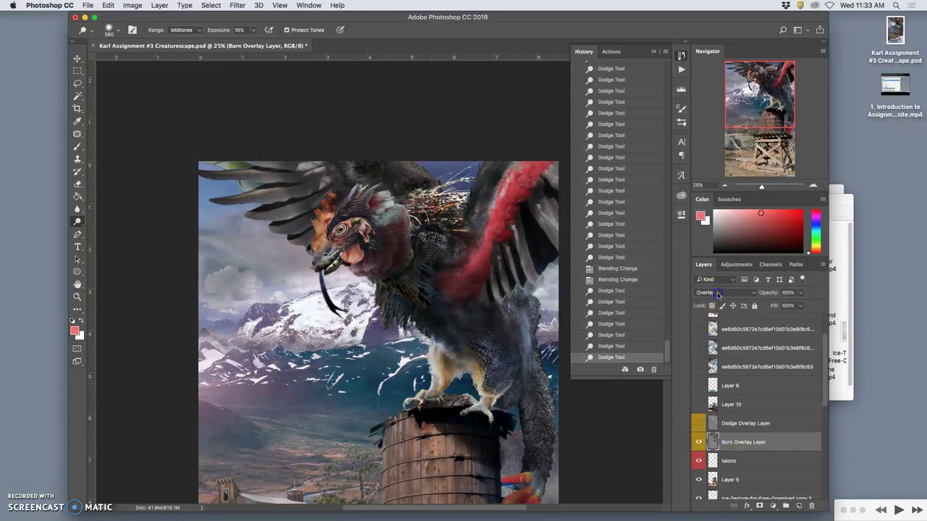
click(717, 293)
click(767, 186)
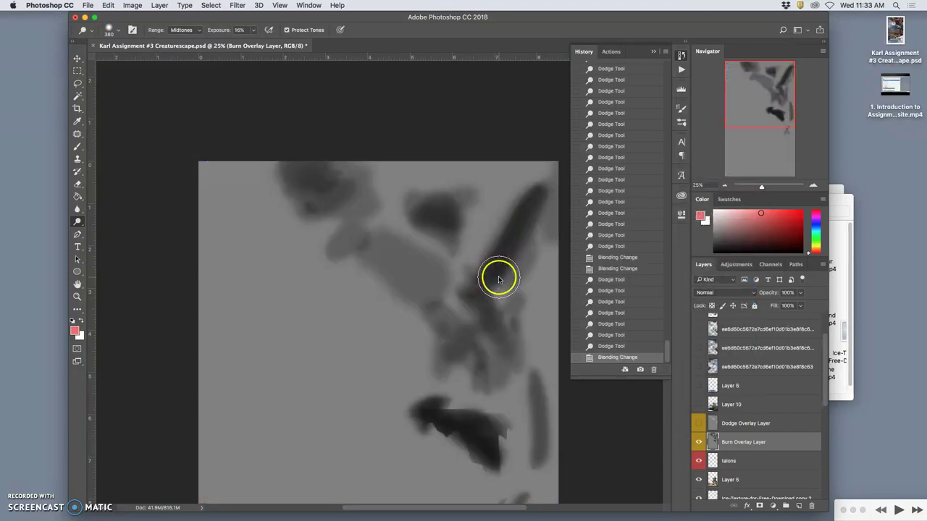
key(ctrl+minus)
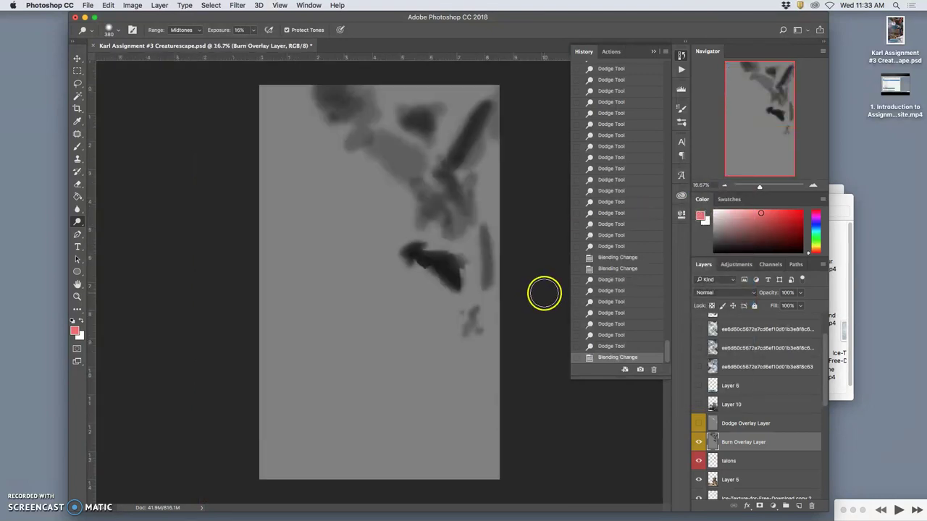
Step: Toggle the Dodge and Burn Overlay Layers' visibility to compare their strokes
drag(726, 411, 726, 425)
click(698, 422)
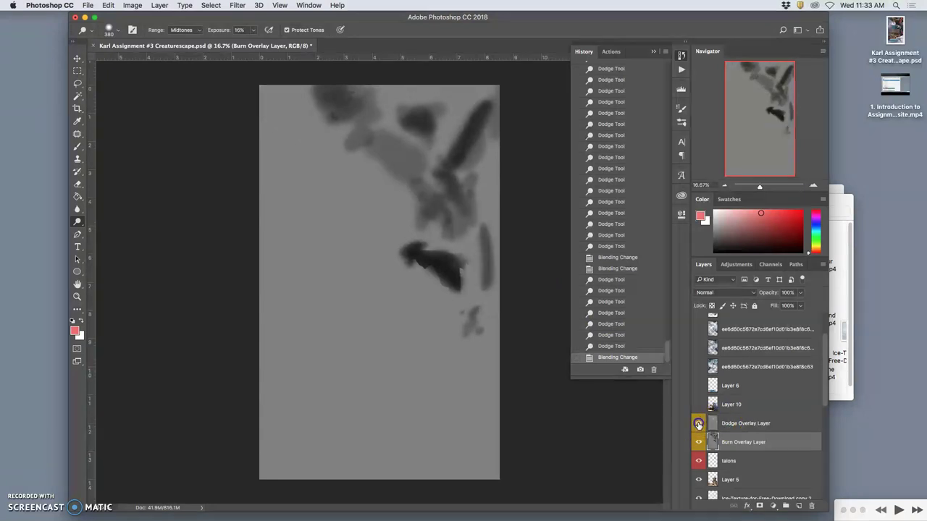
click(699, 423)
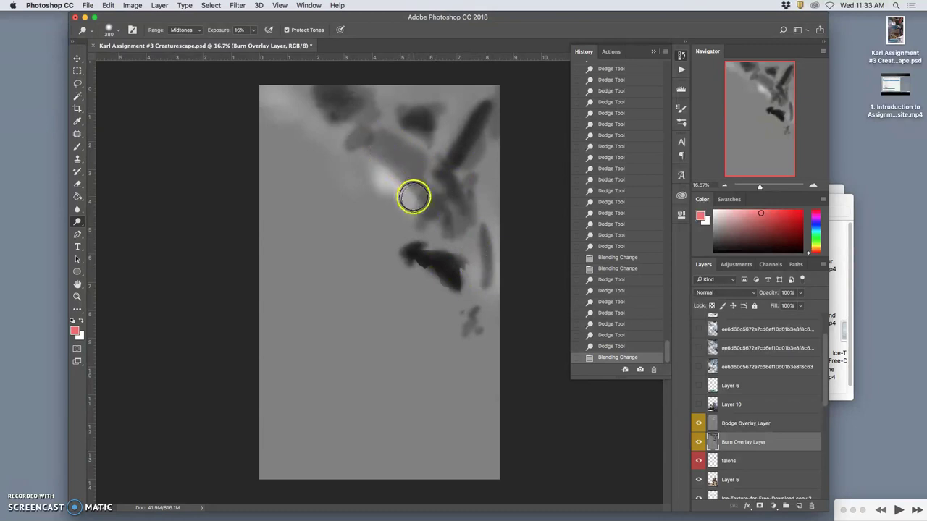
drag(403, 181, 401, 186)
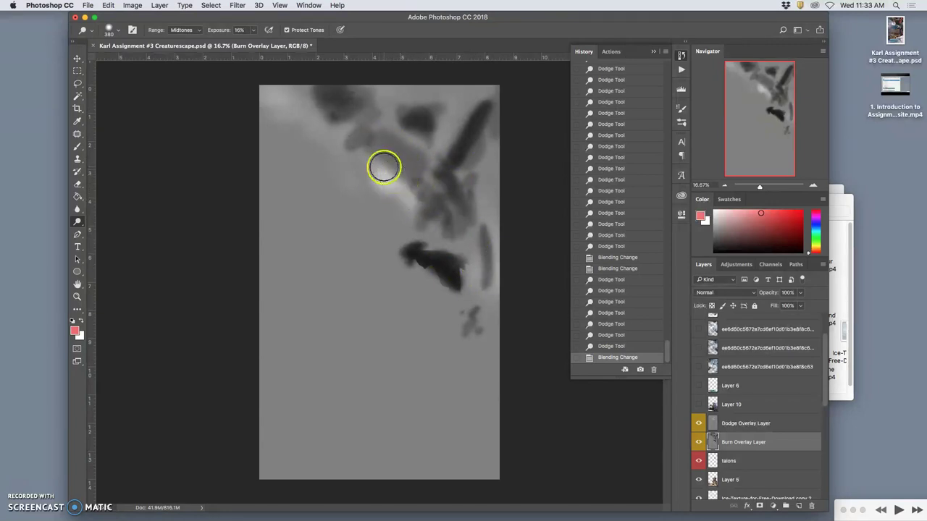
click(699, 422)
click(698, 441)
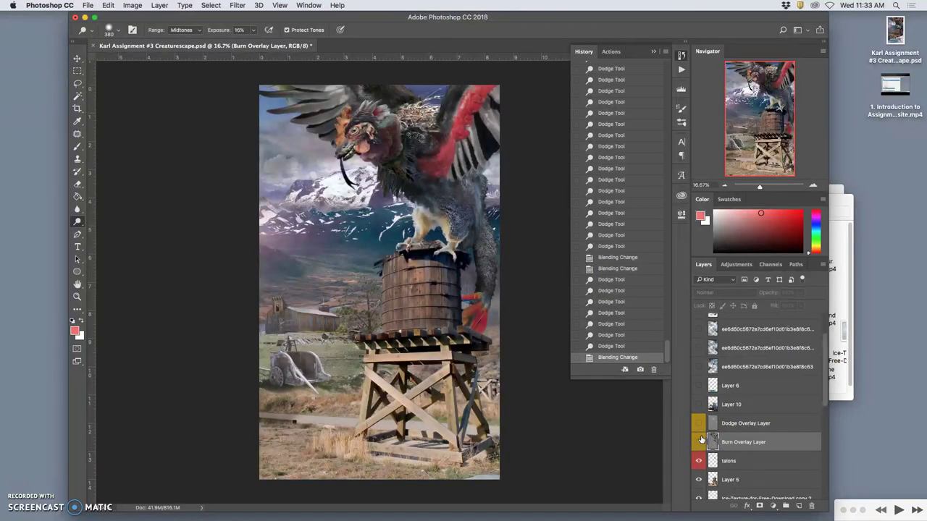
click(699, 441)
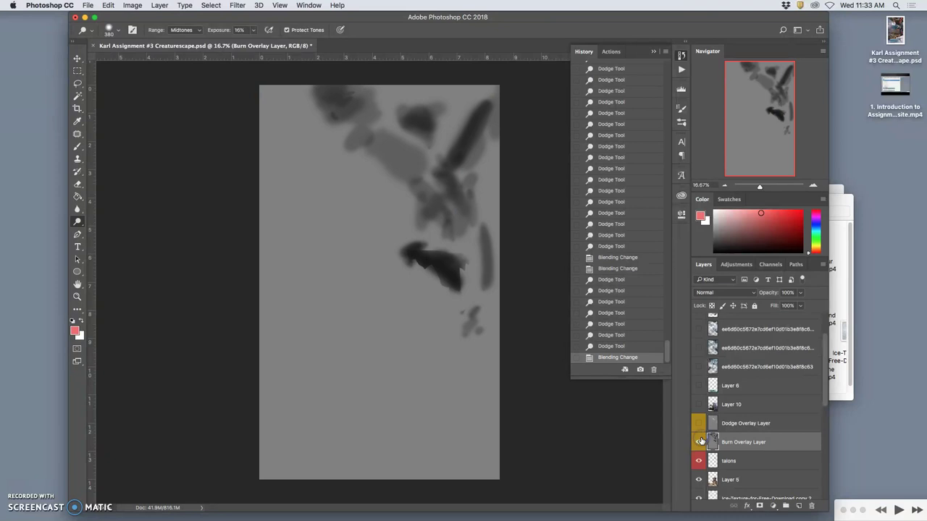
click(698, 441)
Step: Return the Burn Overlay Layer to Overlay blending and show the Dodge Overlay Layer, kept in Overlay
click(702, 442)
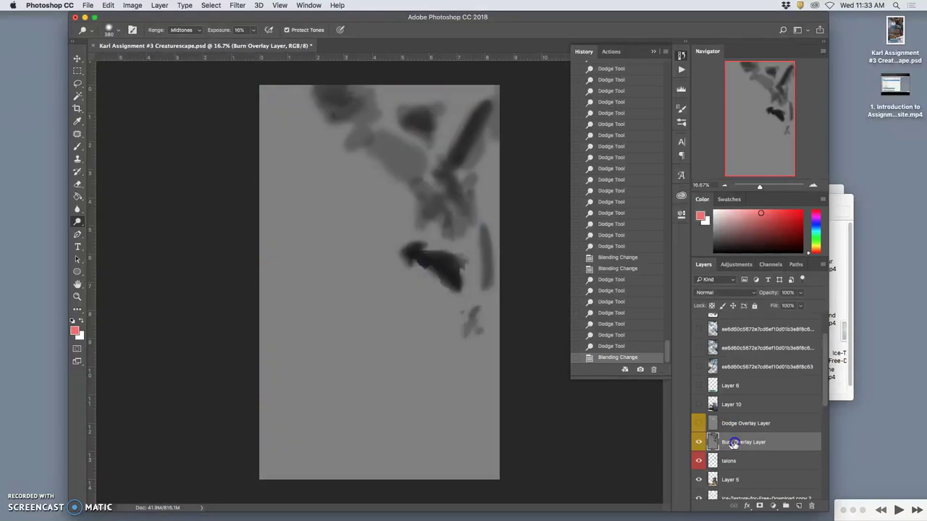
click(720, 294)
click(734, 430)
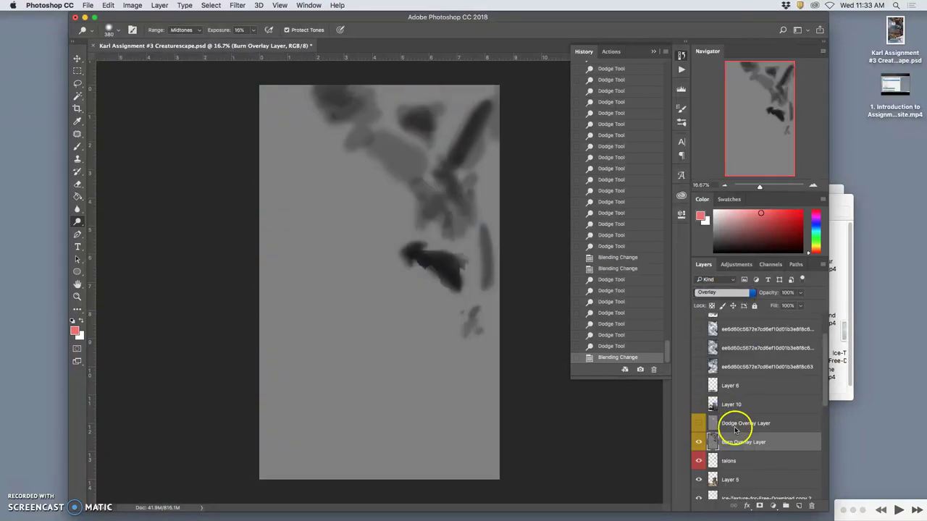
click(734, 427)
click(698, 423)
click(720, 293)
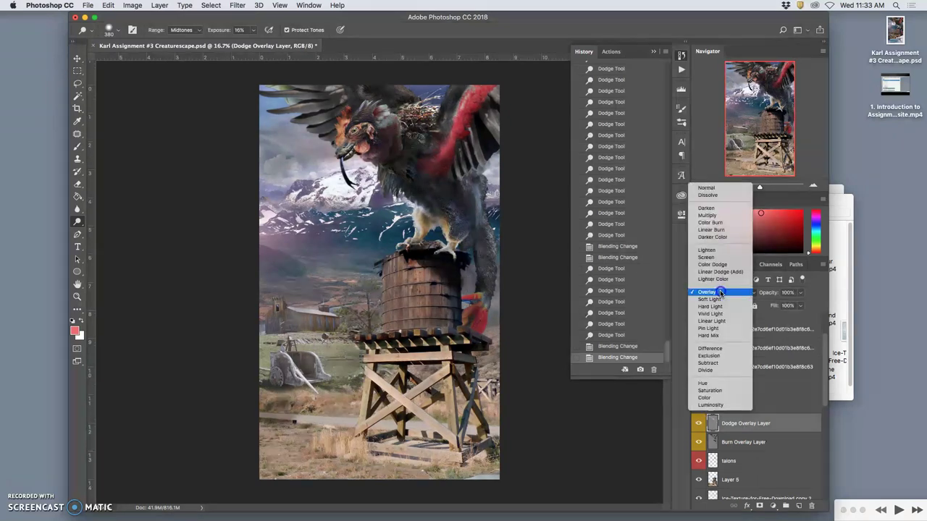
click(720, 293)
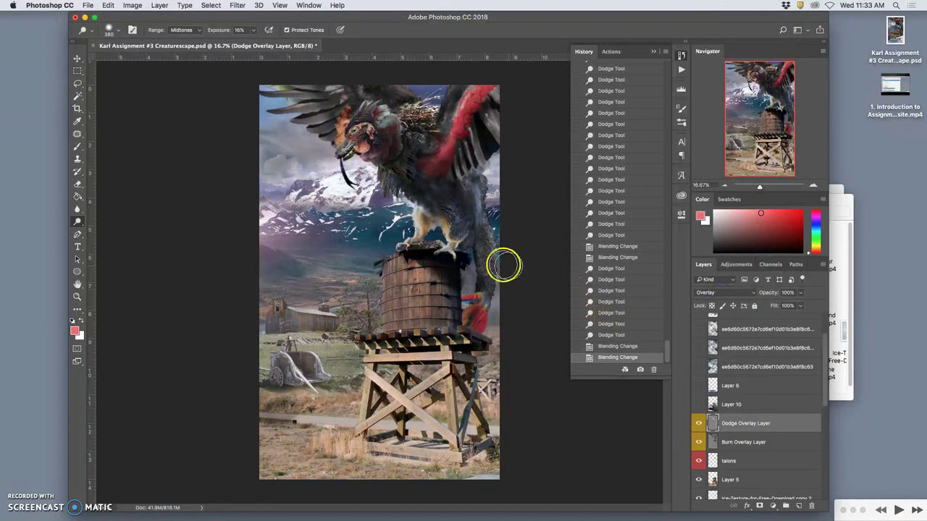
Step: Lower the Burn Overlay Layer's opacity to 58%
click(698, 442)
click(698, 443)
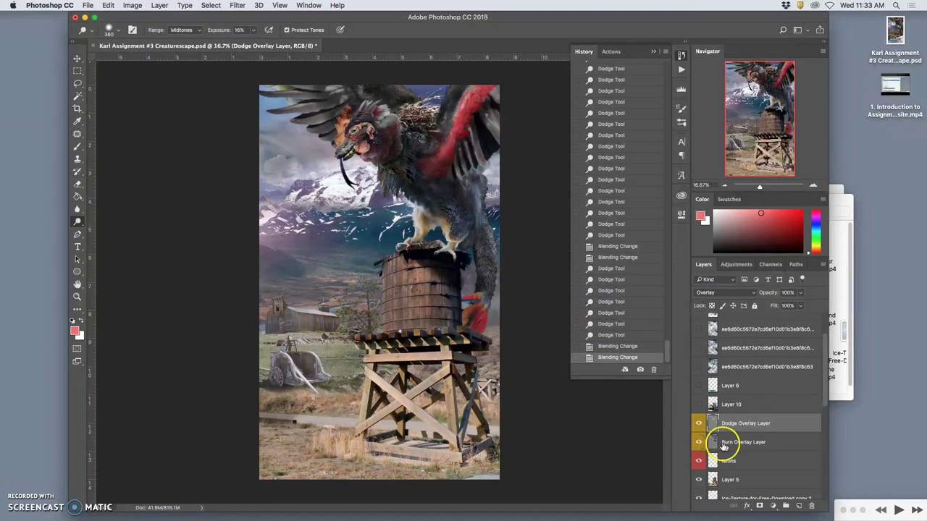
click(730, 444)
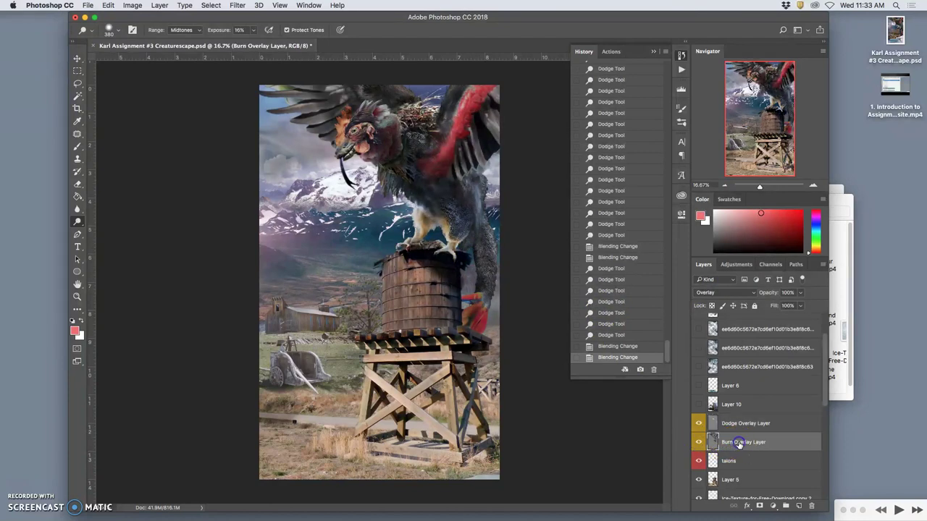
mouse_move(800, 293)
mouse_down()
mouse_move(784, 305)
mouse_move(804, 305)
mouse_up()
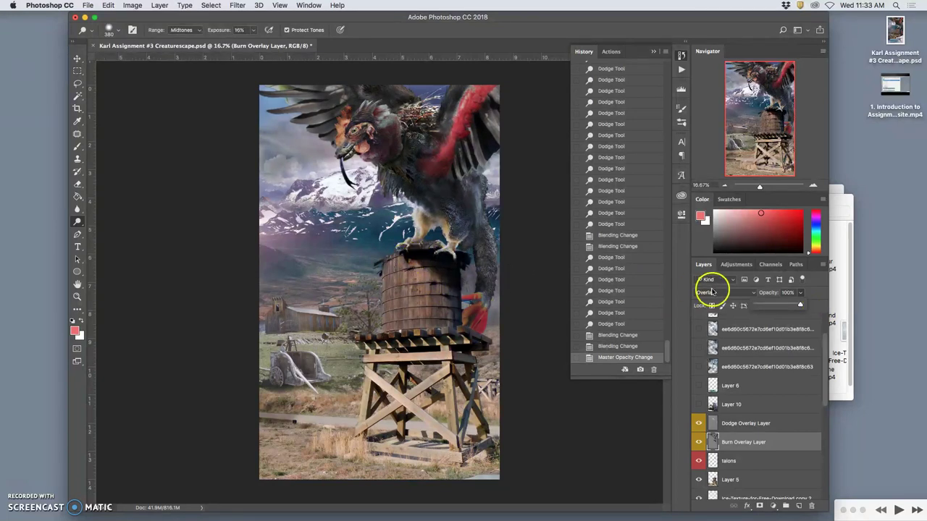
drag(800, 304, 780, 305)
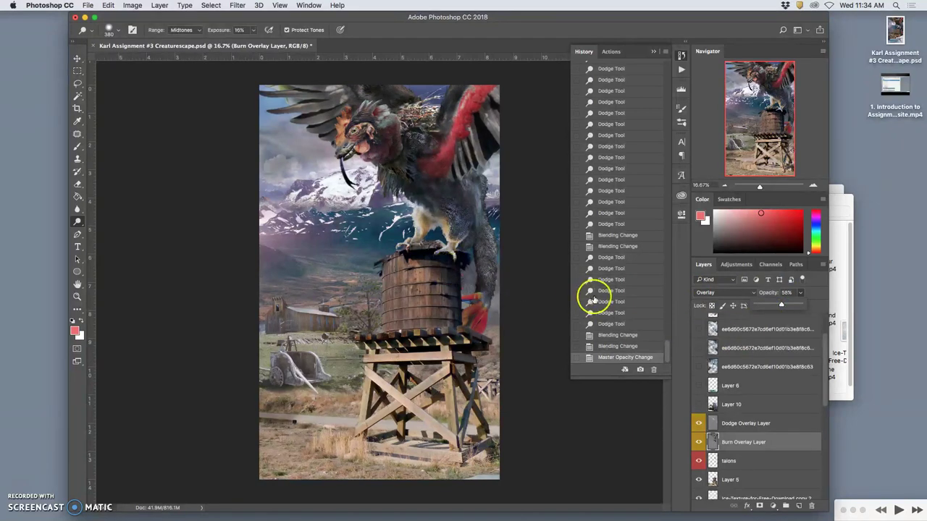
Step: Lower the Dodge Overlay Layer's opacity to 63%
click(739, 423)
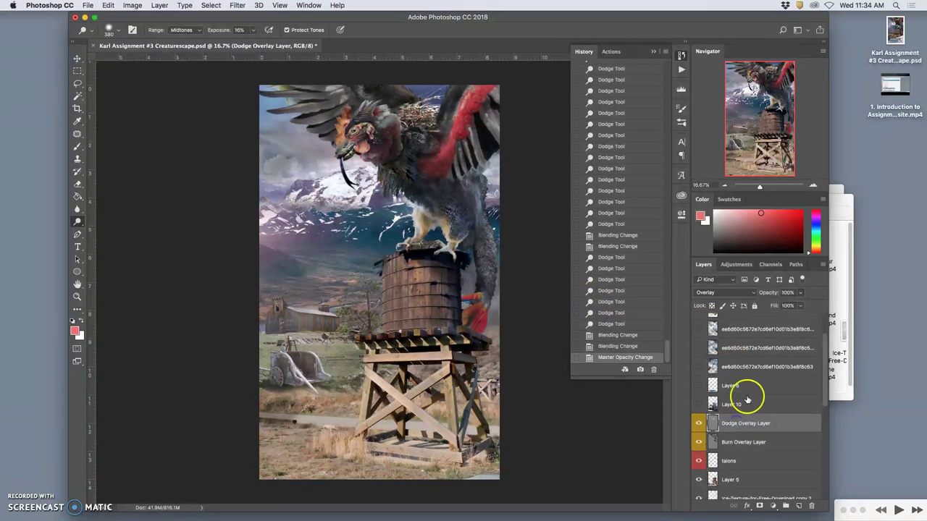
click(801, 299)
mouse_move(770, 306)
mouse_down()
mouse_move(757, 305)
mouse_move(776, 305)
mouse_up()
click(800, 294)
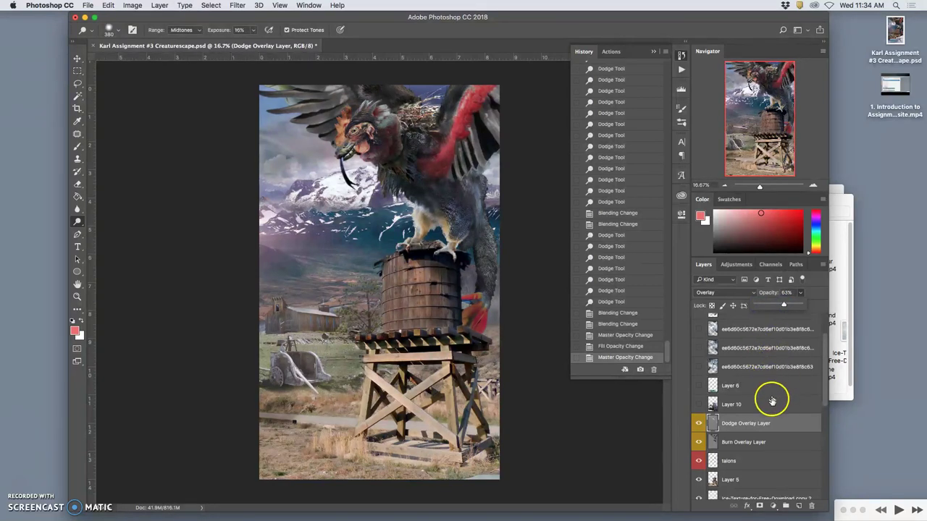
click(767, 425)
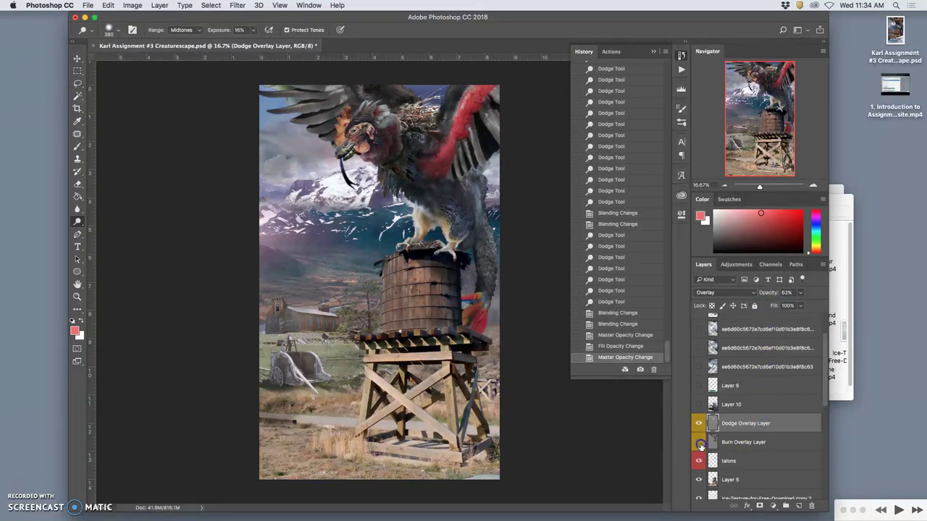
Step: Hide both overlay layers and select the Final Combined Layer
click(700, 445)
click(699, 427)
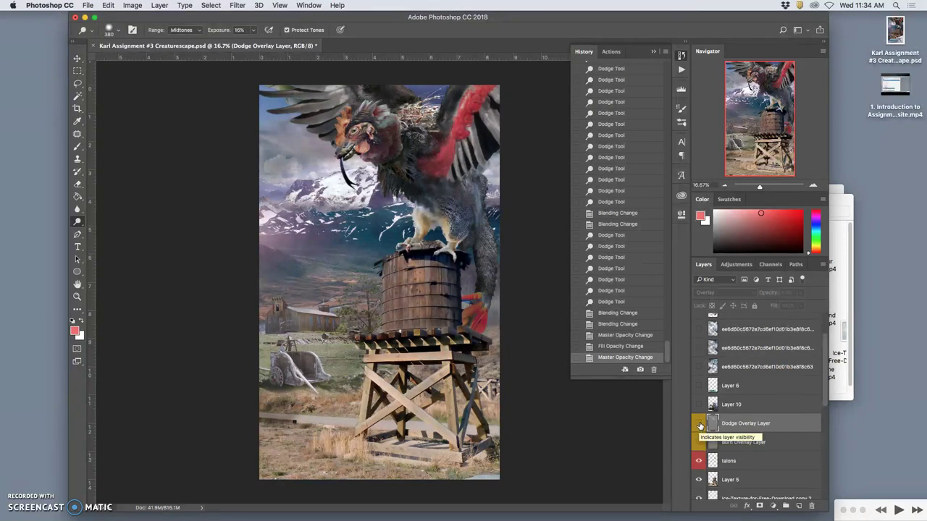
scroll(761, 417, down, 5)
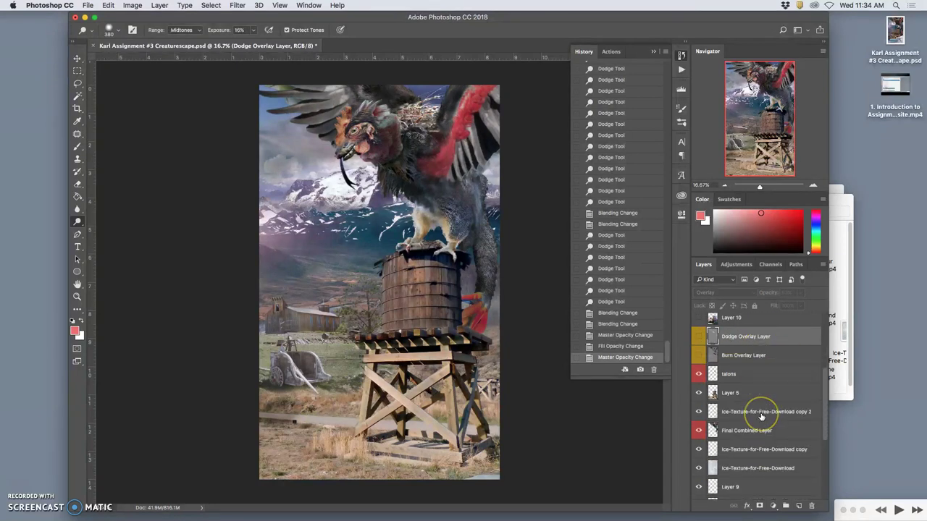
click(745, 424)
click(698, 424)
click(699, 423)
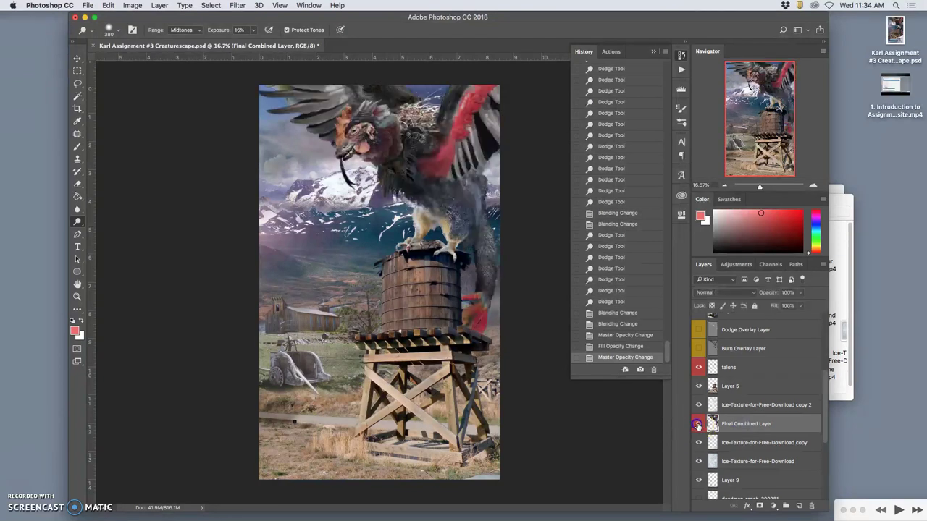
click(753, 427)
Step: Duplicate the Final Combined Layer with Cmd+J and hide the original
key(super+j)
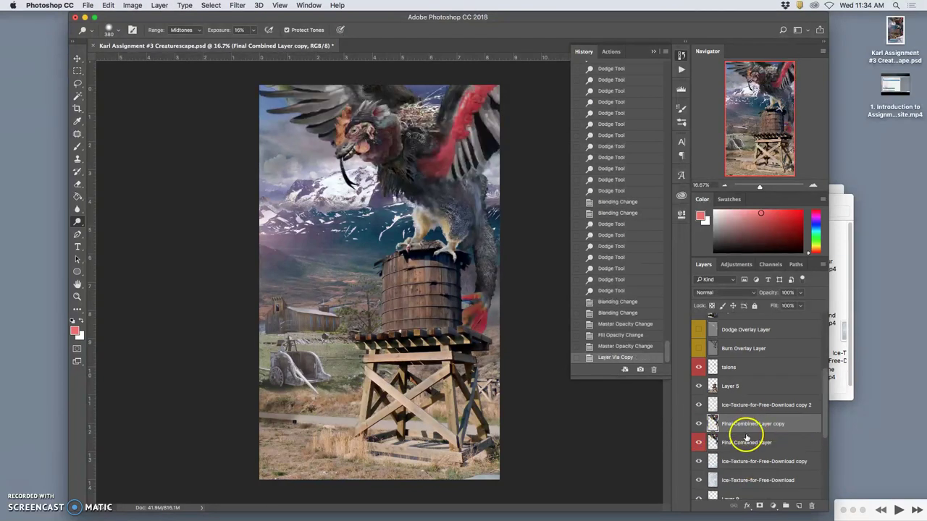
click(698, 442)
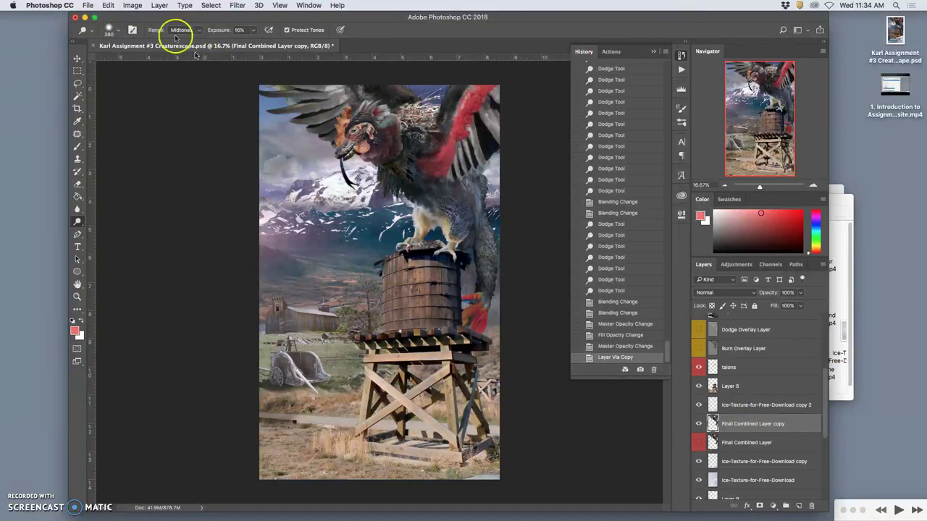
click(109, 5)
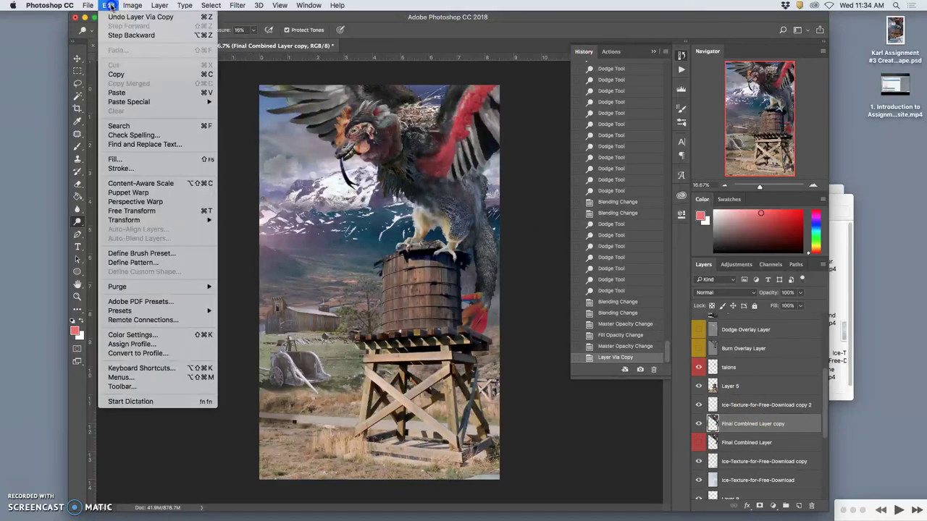
Step: Apply Puppet Warp to Final Combined Layer copy and pin the talons gripping the barrel top
click(134, 194)
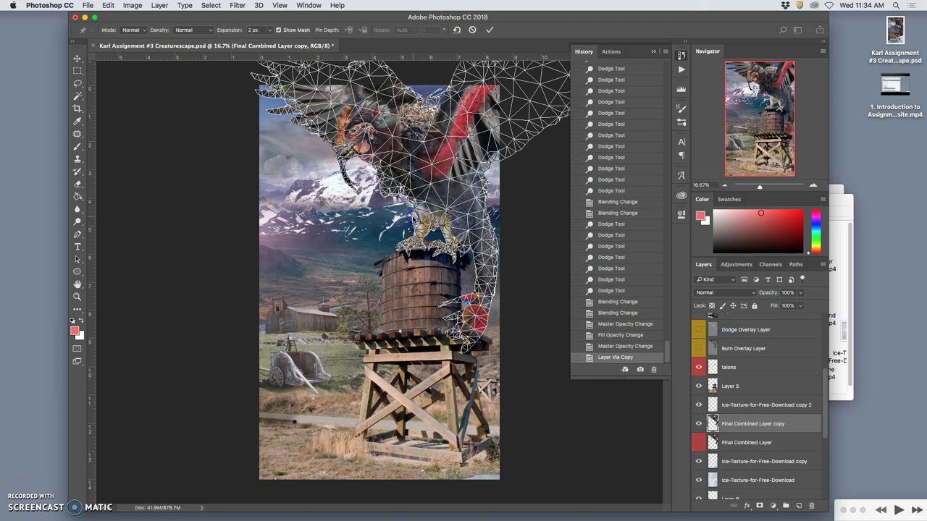
click(409, 249)
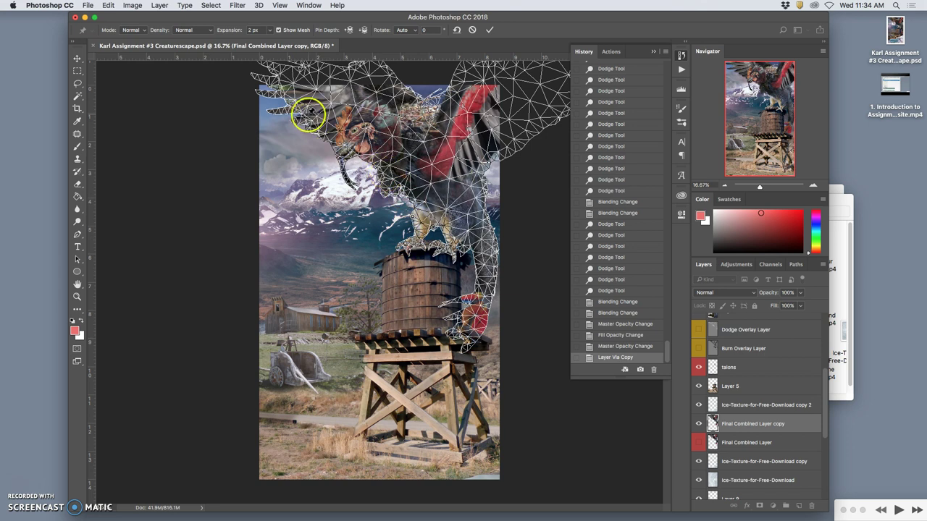
key(super+minus)
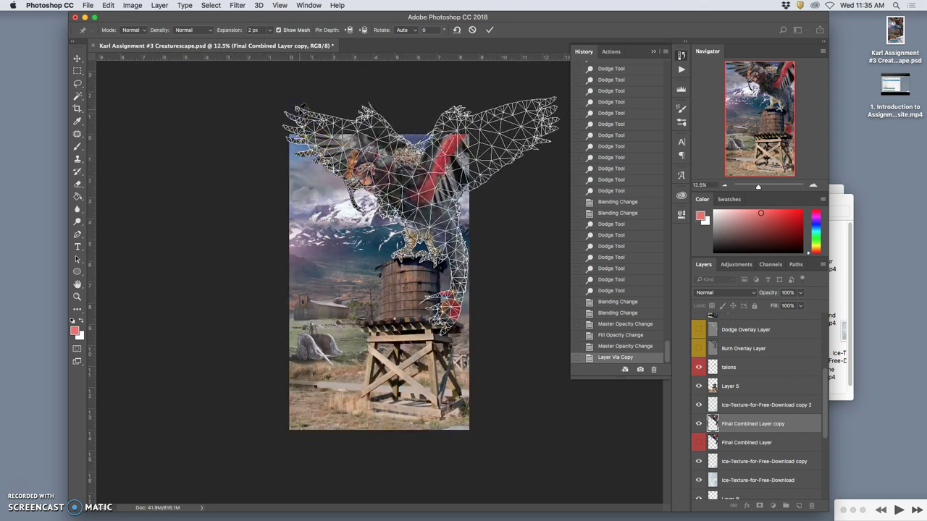
click(404, 255)
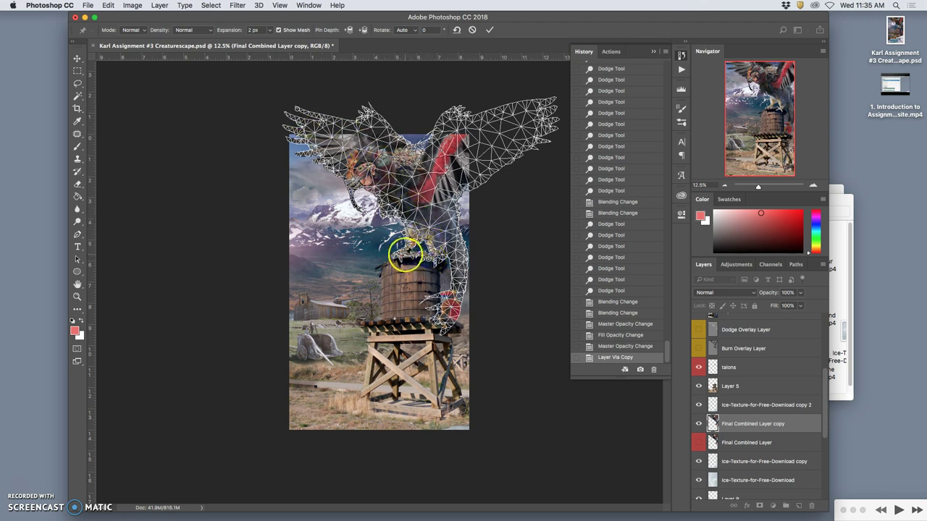